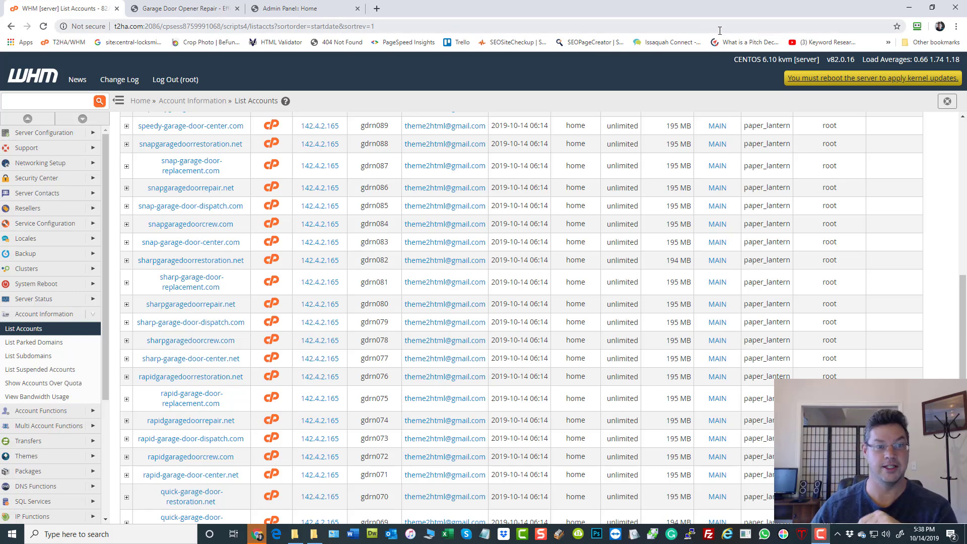
- View the activegaragedoorreplacement.net site, then examine the Download Feed File and Import Feed File pages in its admin Global Settings
left_click(188, 8)
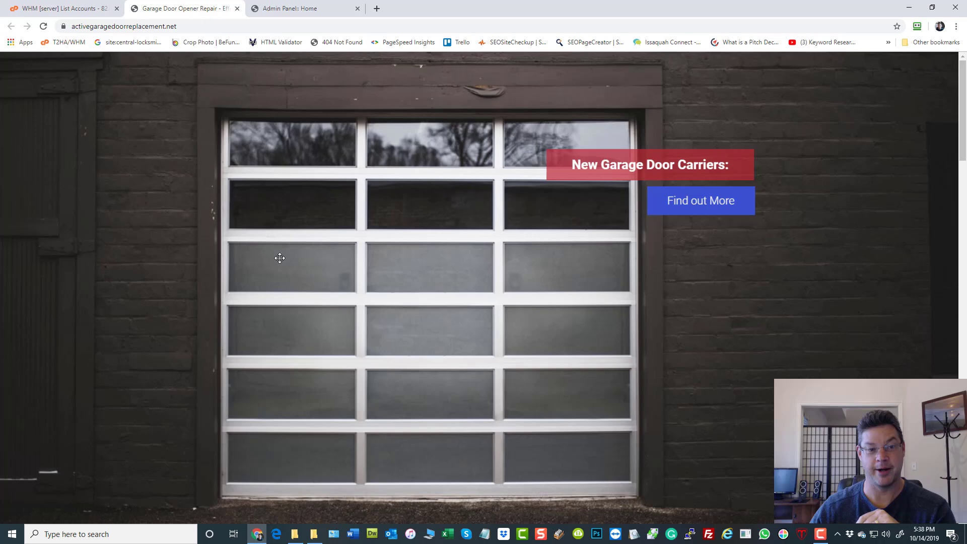
left_click(291, 10)
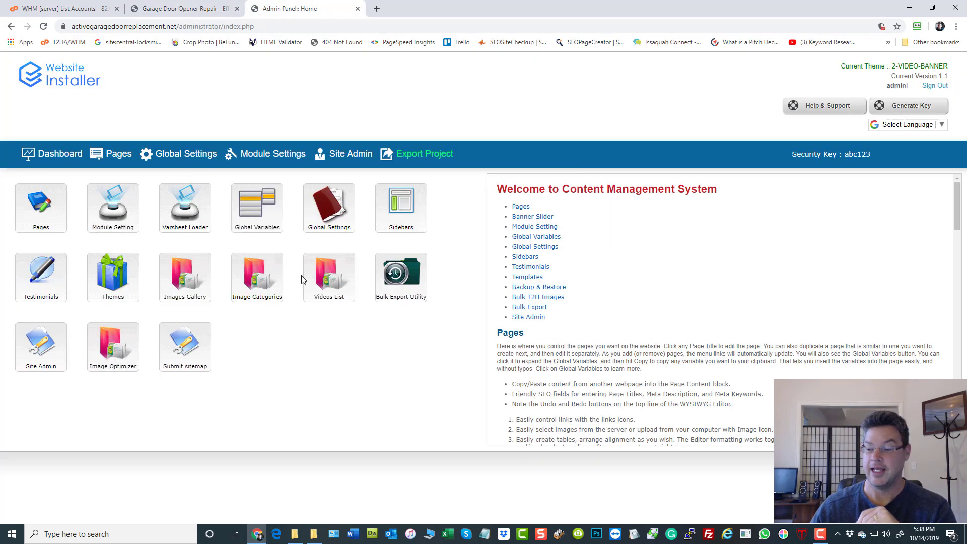
left_click(187, 160)
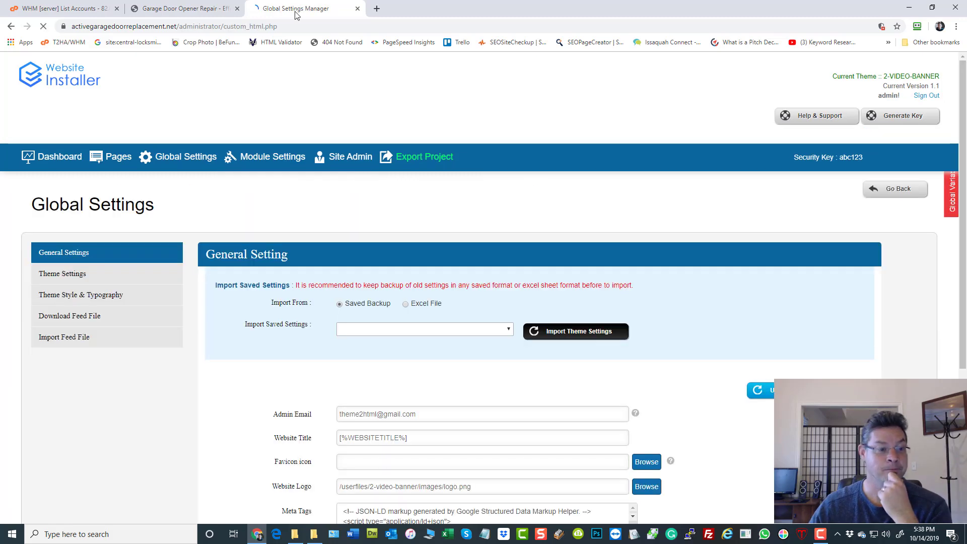
left_click(104, 322)
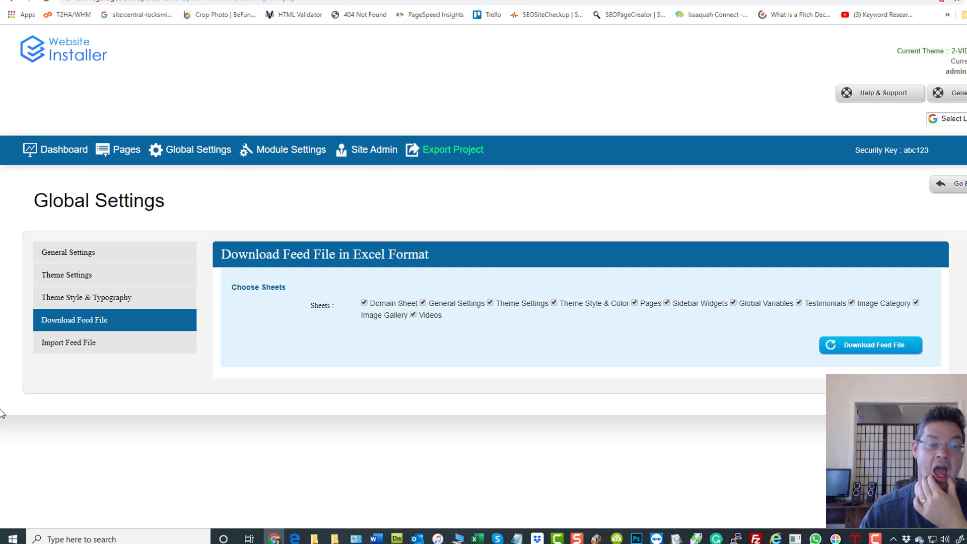
left_click(81, 355)
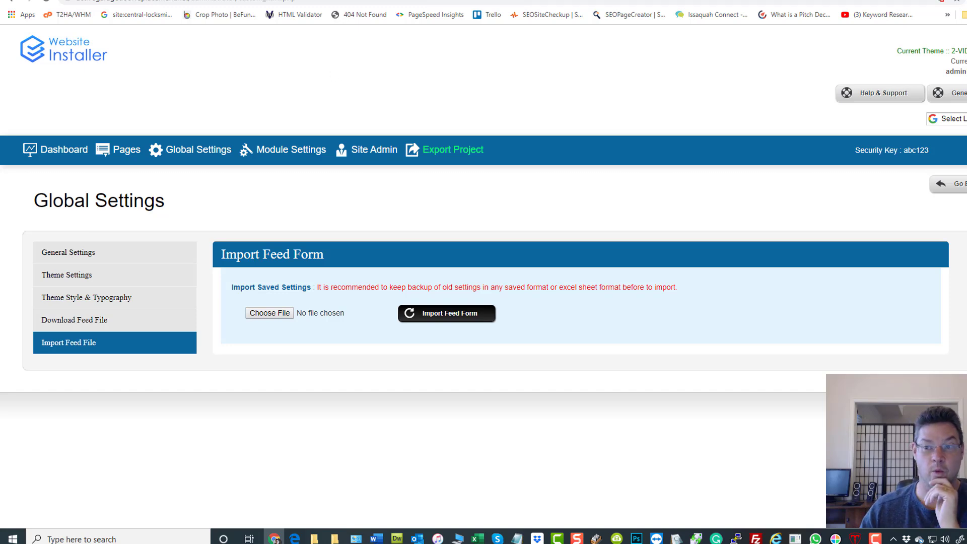
- Switch to the FeedFiles folder in File Explorer and display its master feed workbooks in Content view
key("alt+Tab")
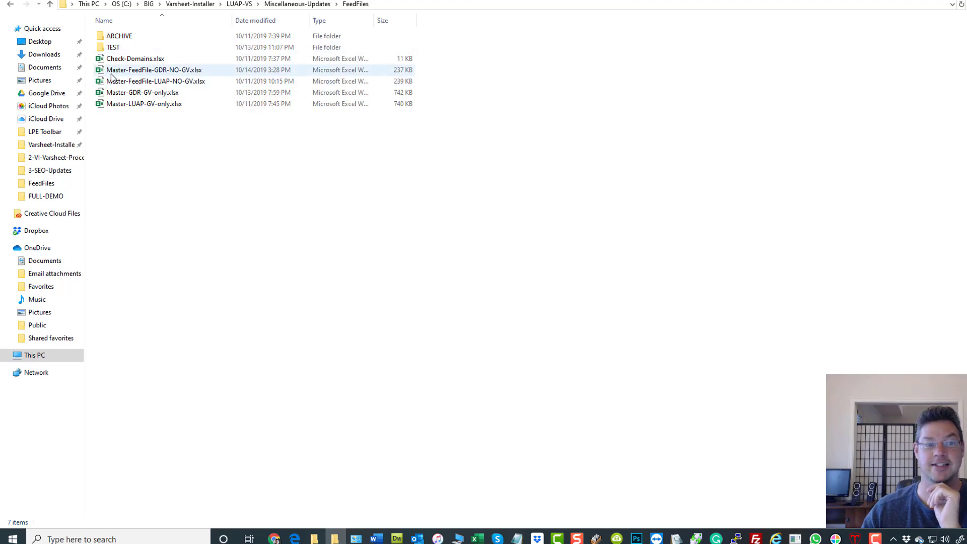
left_click(144, 72)
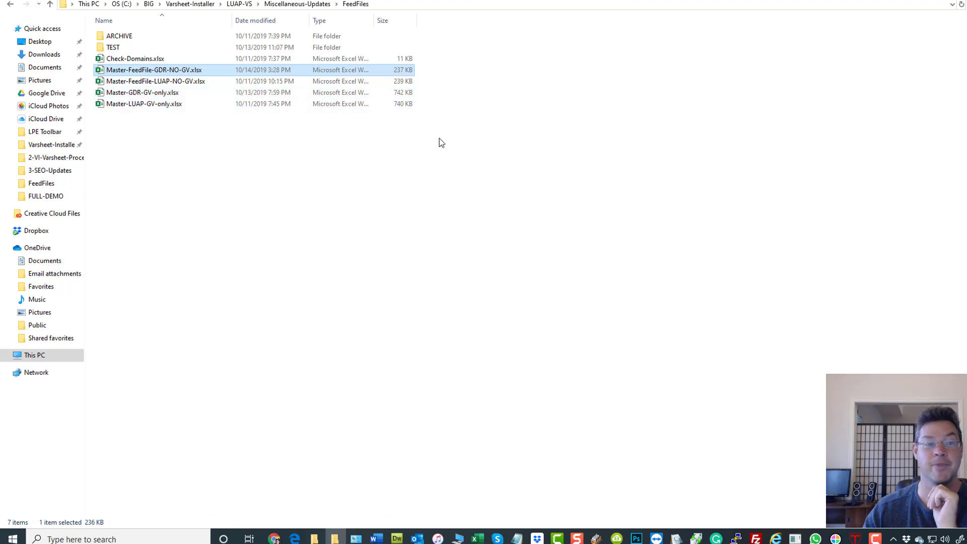
left_click(424, 142)
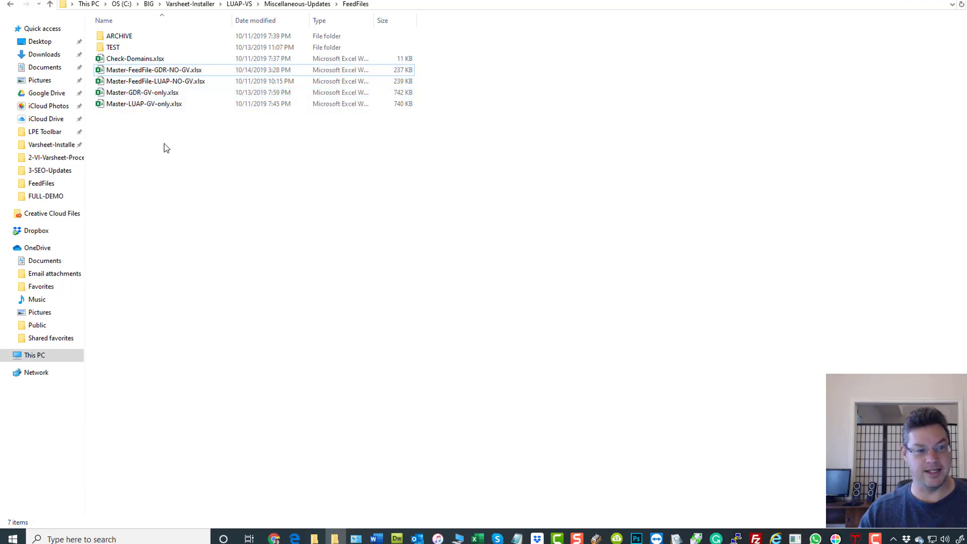
key("ctrl+shift+6")
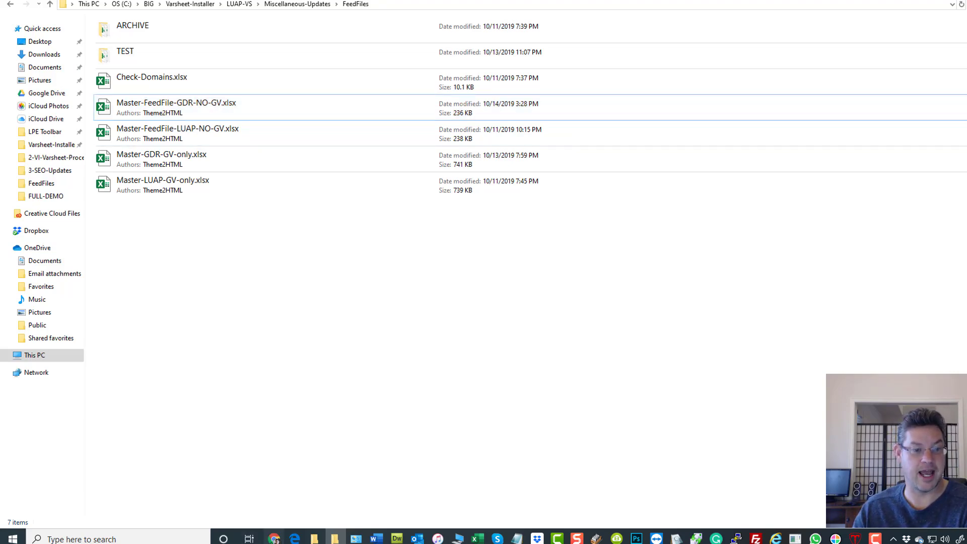
- Switch back to the browser, exclude the Global Variables sheet from the feed file download selection, and return to the admin dashboard
left_click(274, 538)
left_click(99, 325)
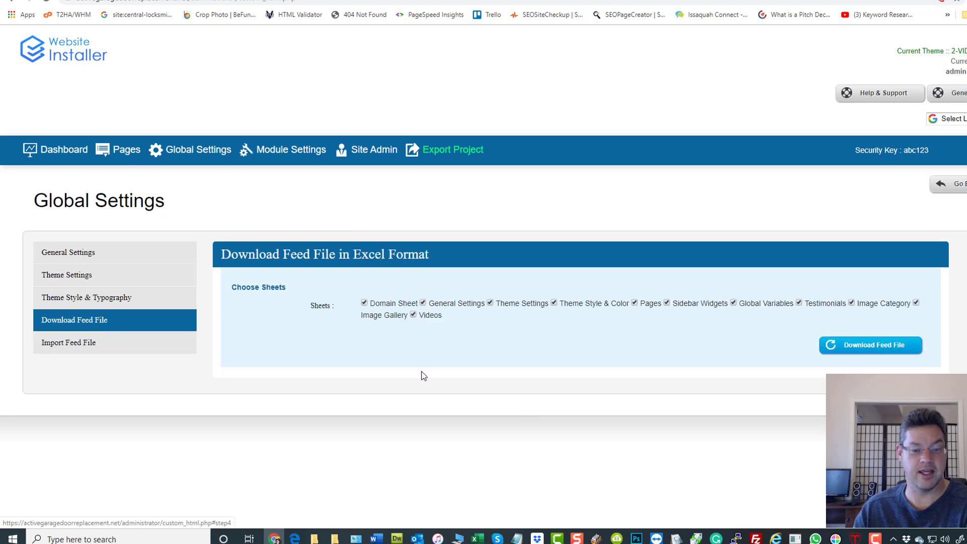
left_click(732, 304)
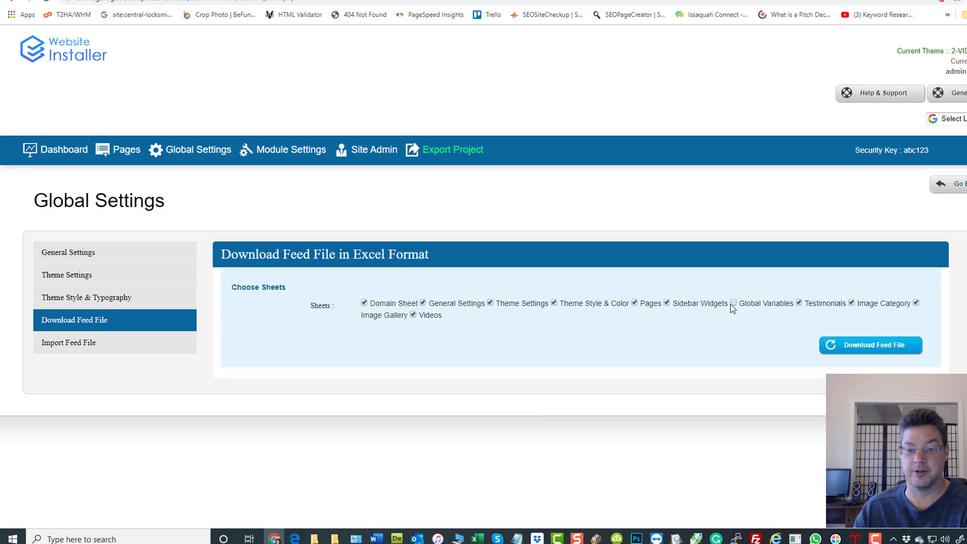
left_click(857, 346)
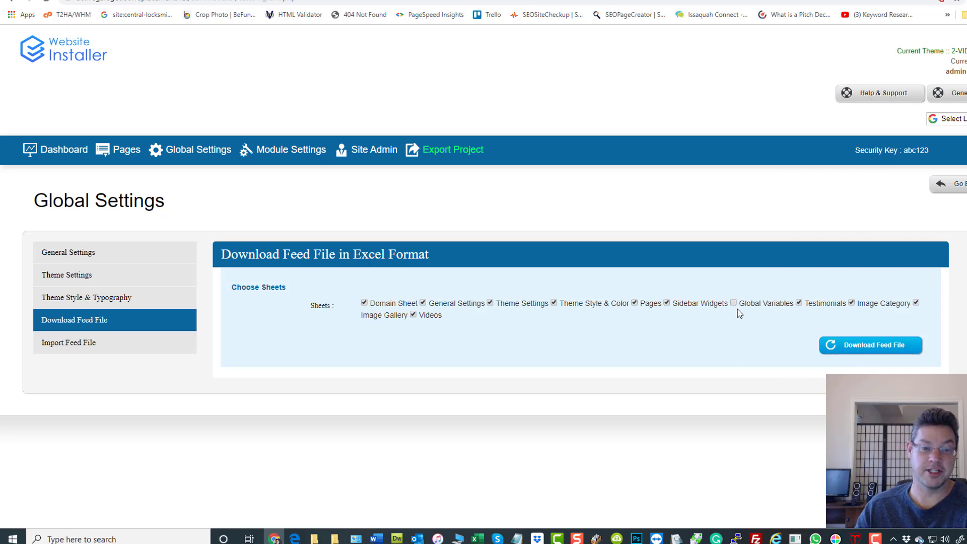
left_click(41, 150)
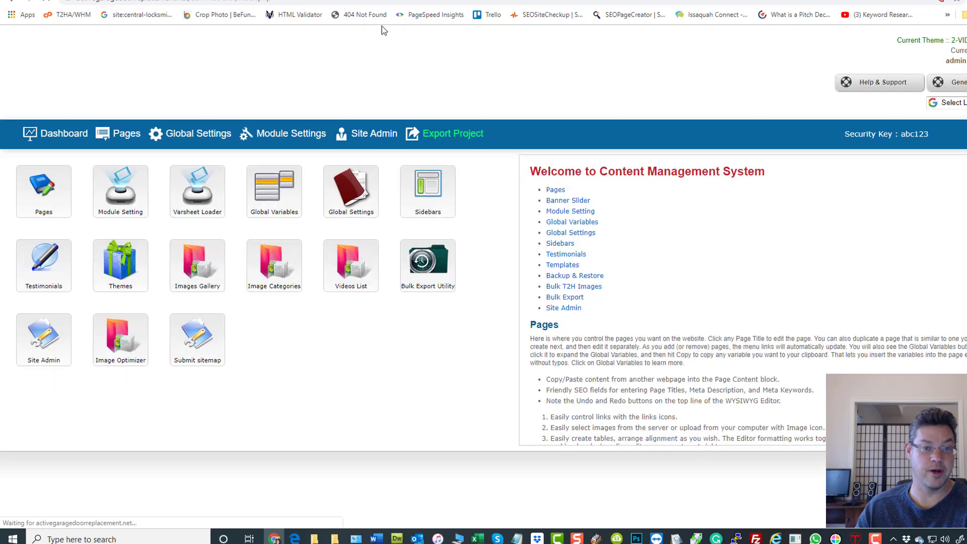
mouse_move(262, 196)
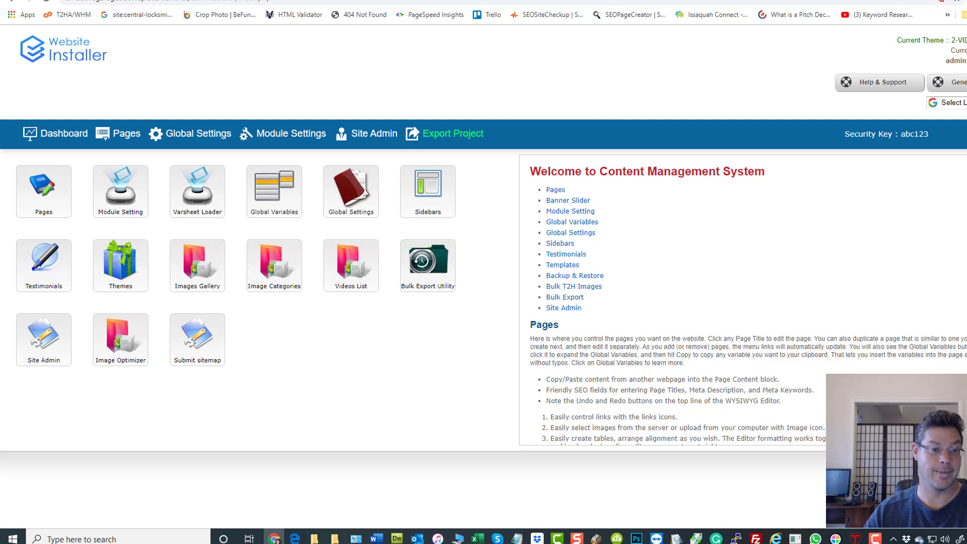
- Open Master-GDR-GV-only.xlsx and Master-FeedFile-GDR-NO-GV.xlsx together from the FeedFiles folder in Excel and show the Subdomains List sheet
key("alt+Tab")
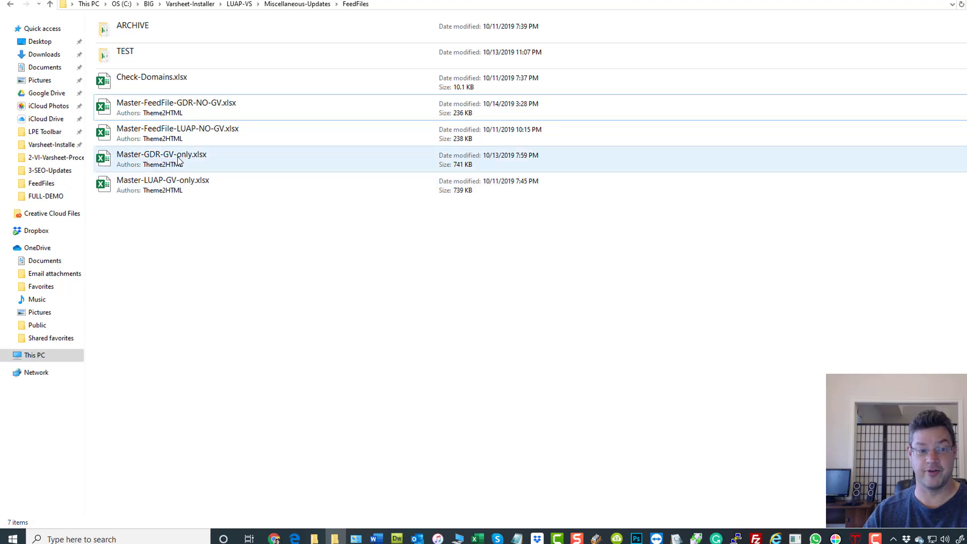
left_click(162, 159)
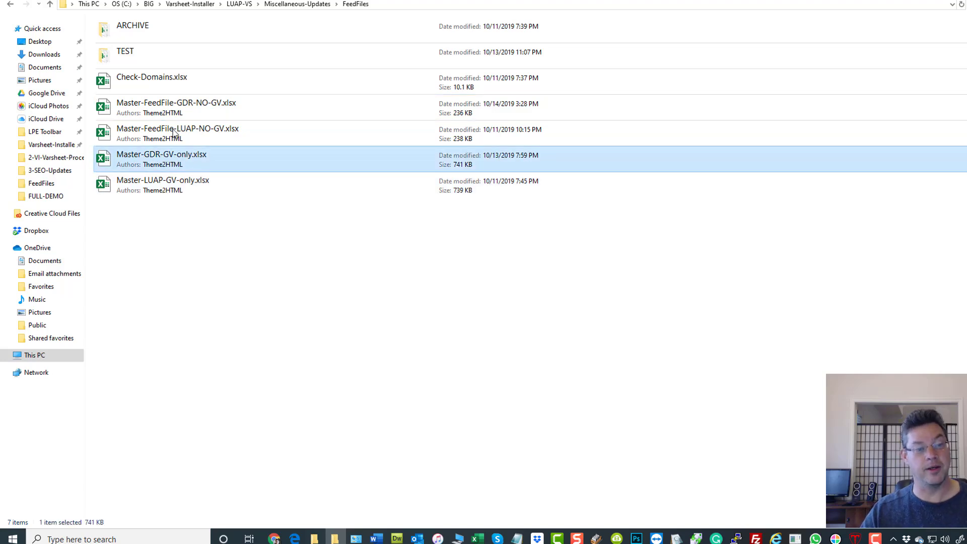
left_click(157, 106, "ctrl")
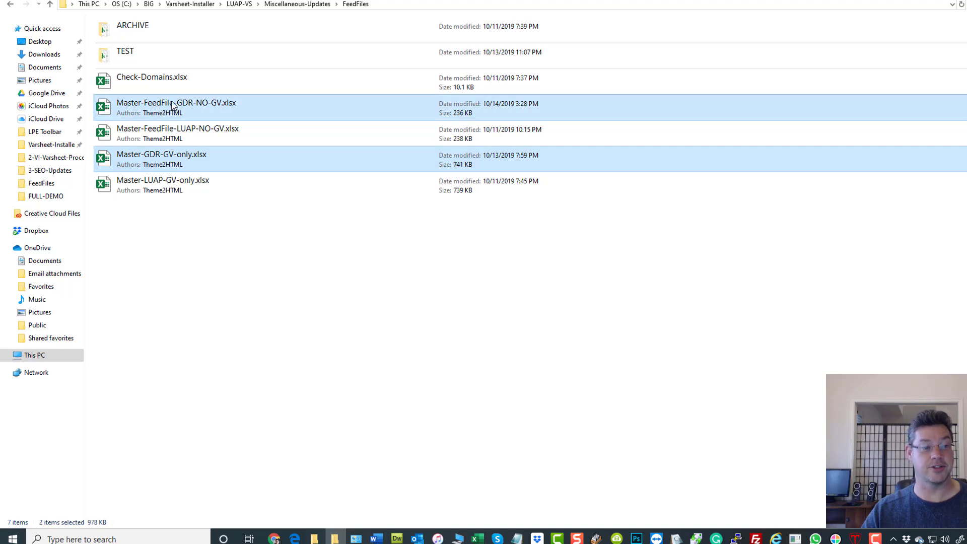
right_click(172, 101)
left_click(191, 108)
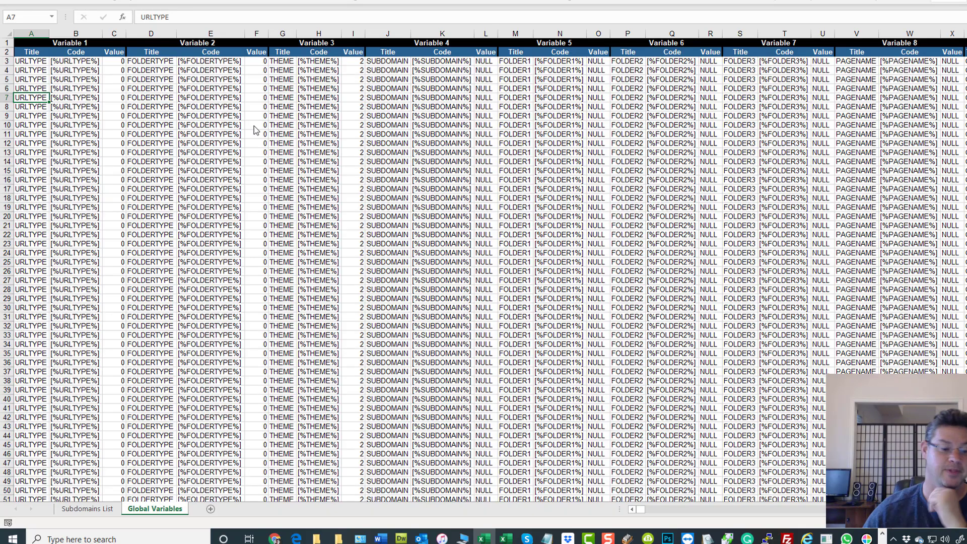
left_click(71, 509)
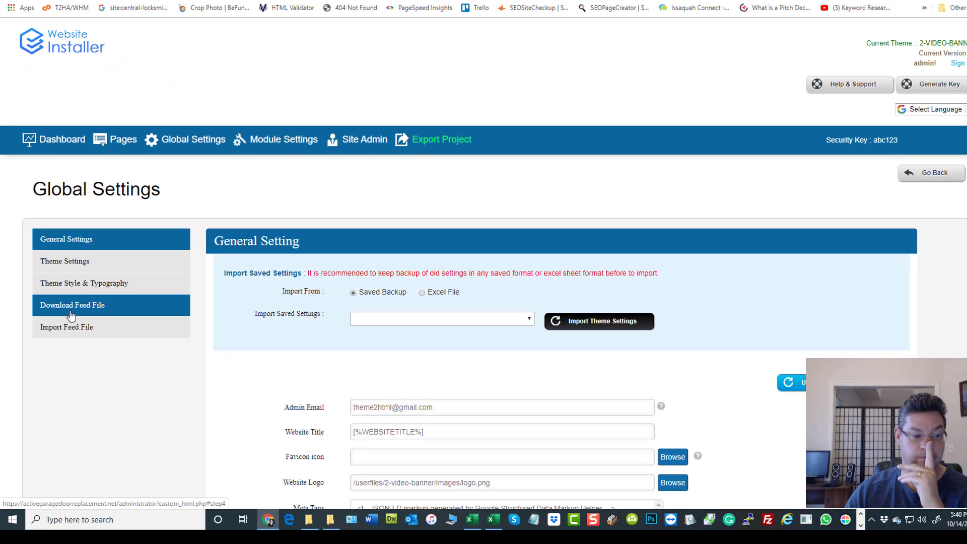
- Review the feed file's sheet choices for download and the feed import form in the site's Global Settings
left_click(71, 306)
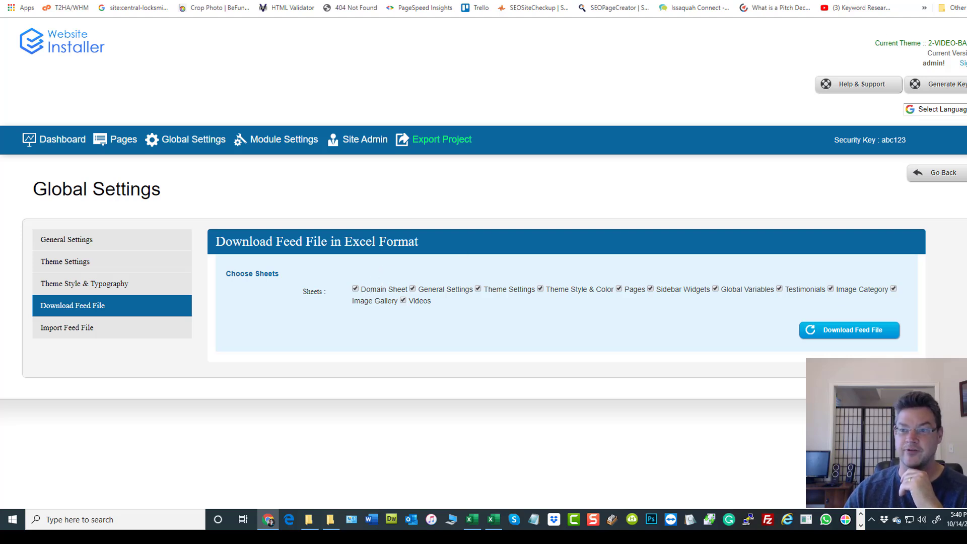
left_click_drag(960, 31, 958, 43)
left_click(132, 368)
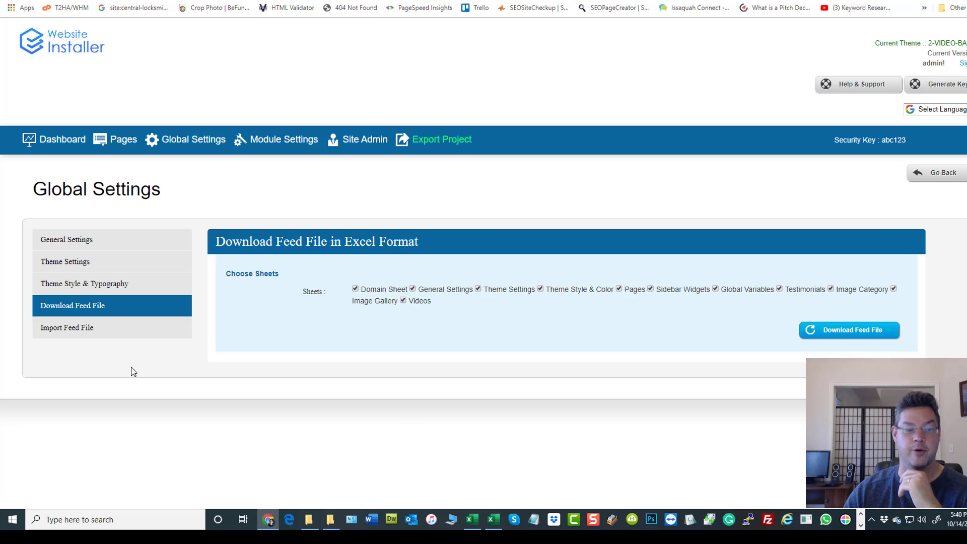
left_click(87, 328)
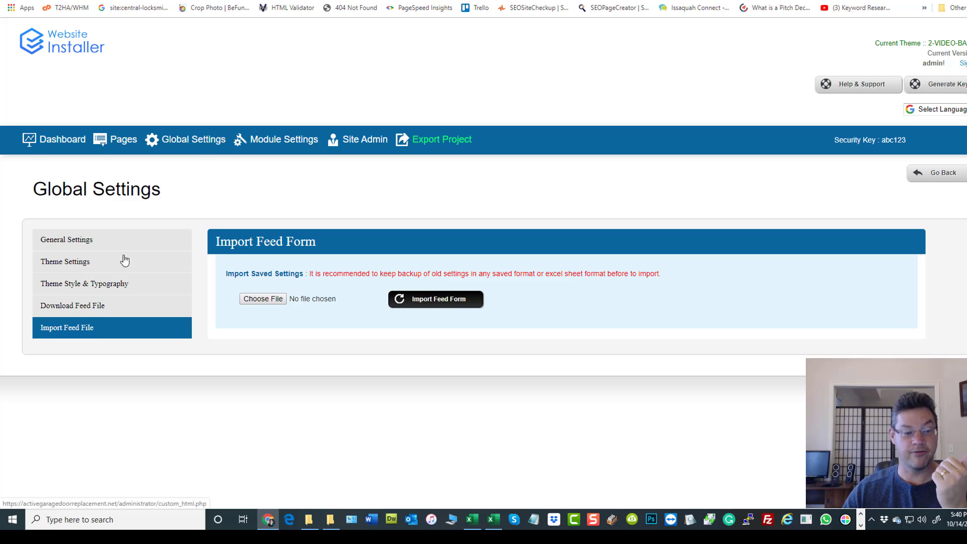
- Look through the Theme Style & Typography settings, including the body, breadcrumb, translator and header styles
left_click(106, 290)
scroll(665, 188, "down", 6)
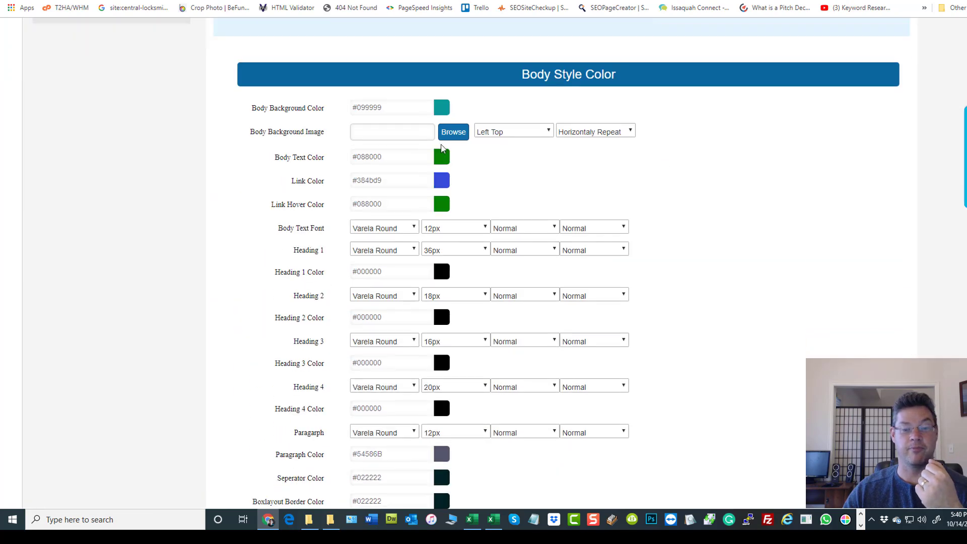
scroll(549, 237, "down", 6)
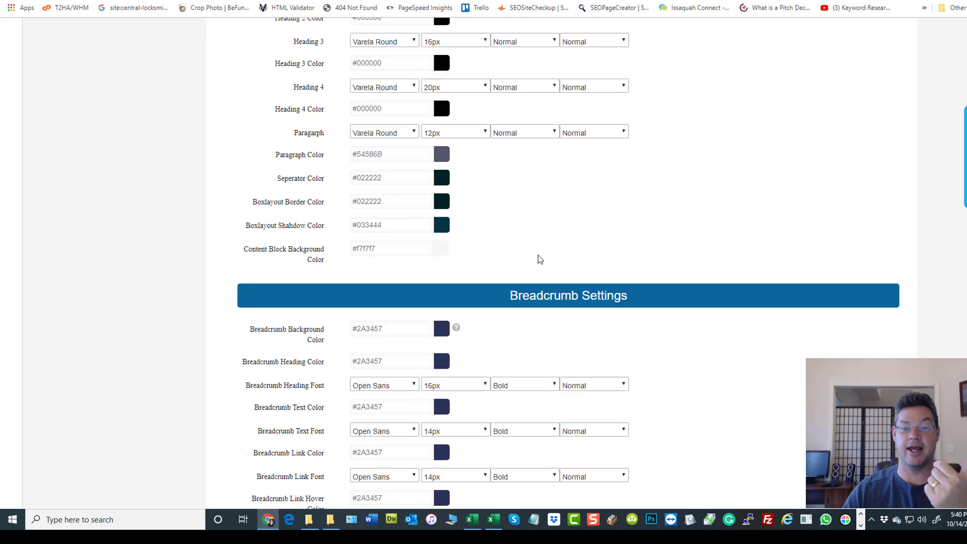
scroll(540, 260, "down", 5)
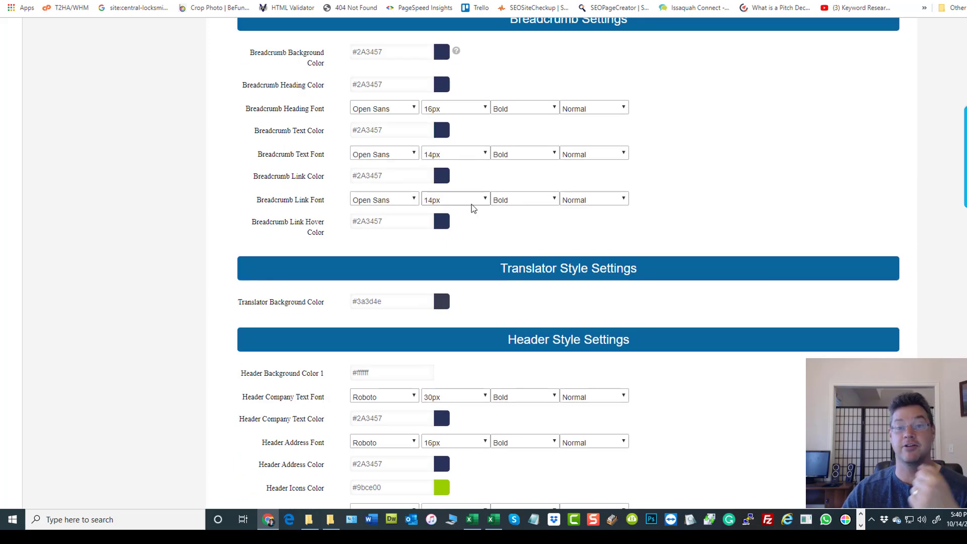
scroll(476, 204, "down", 6)
scroll(480, 212, "up", 11)
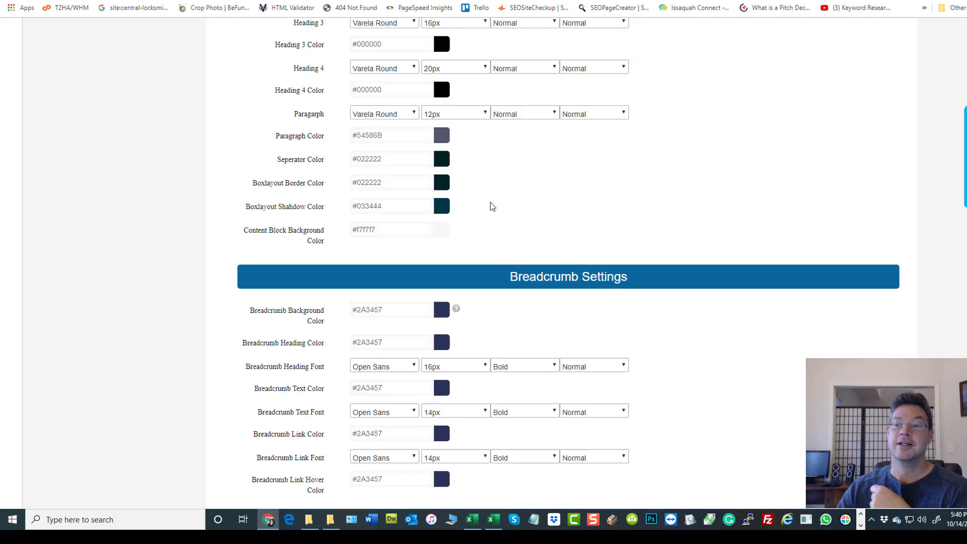
scroll(492, 207, "up", 13)
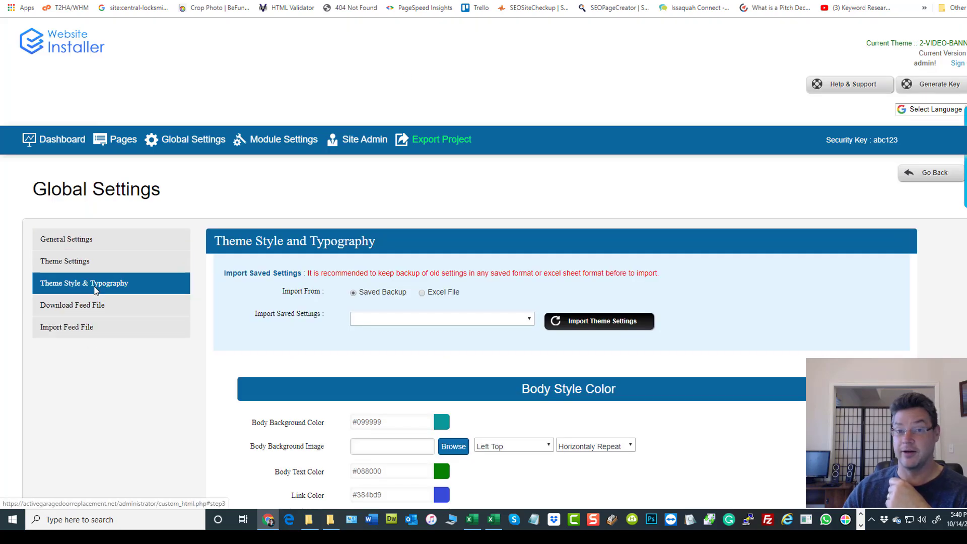
- Open the Theme Template Manager from the dashboard and view the installed themes
left_click(54, 144)
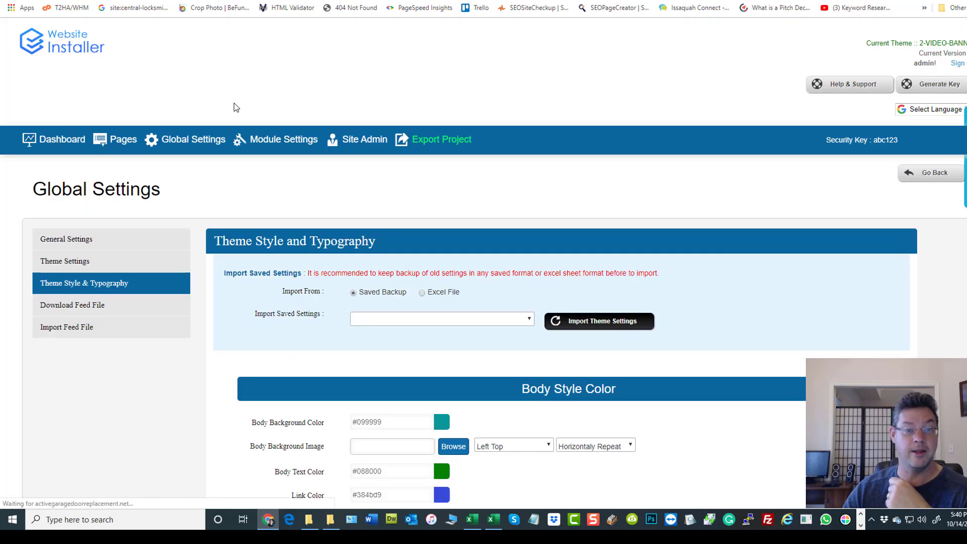
left_click(119, 249)
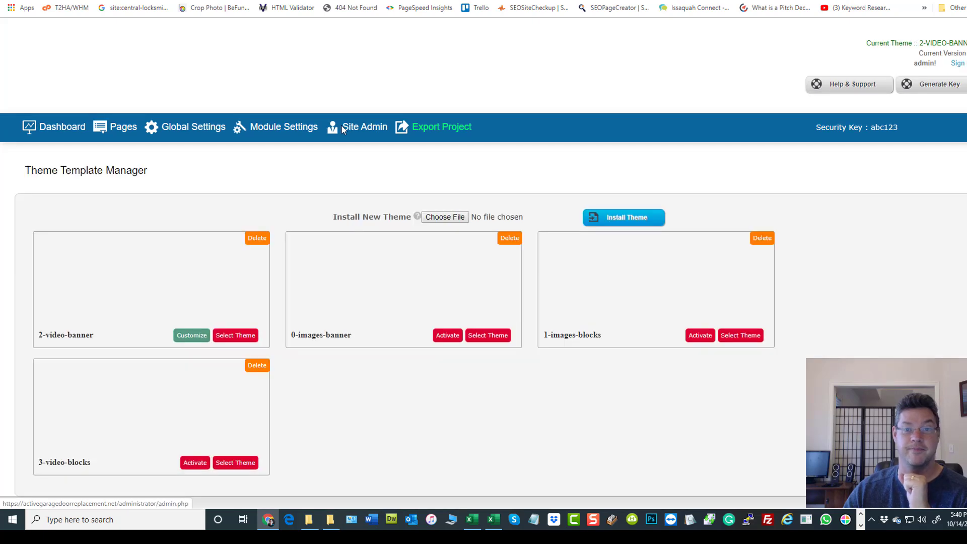
scroll(277, 253, "down", 1)
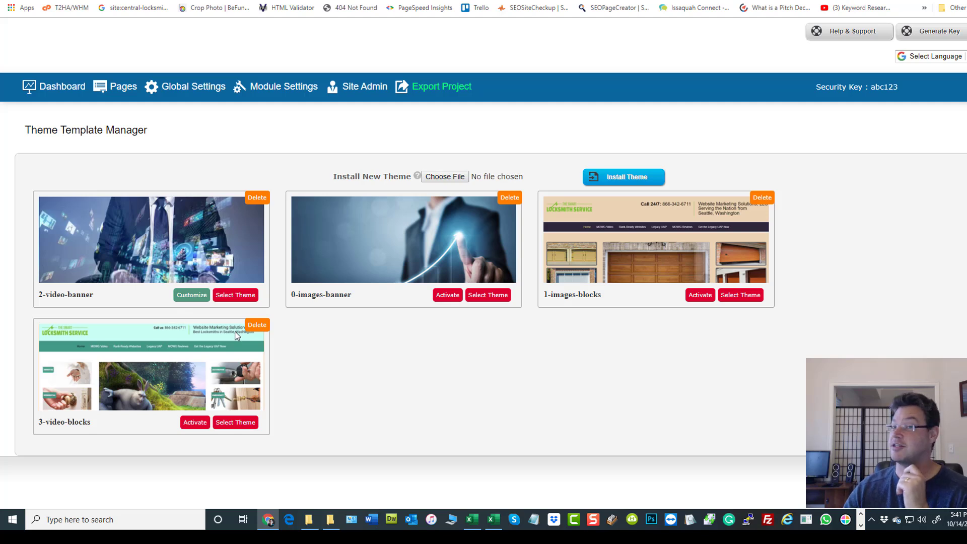
- Switch to the Master-GDR-GV-only.xlsx workbook in Excel and examine the Theme Name column and the first two domain rows
left_click(473, 519)
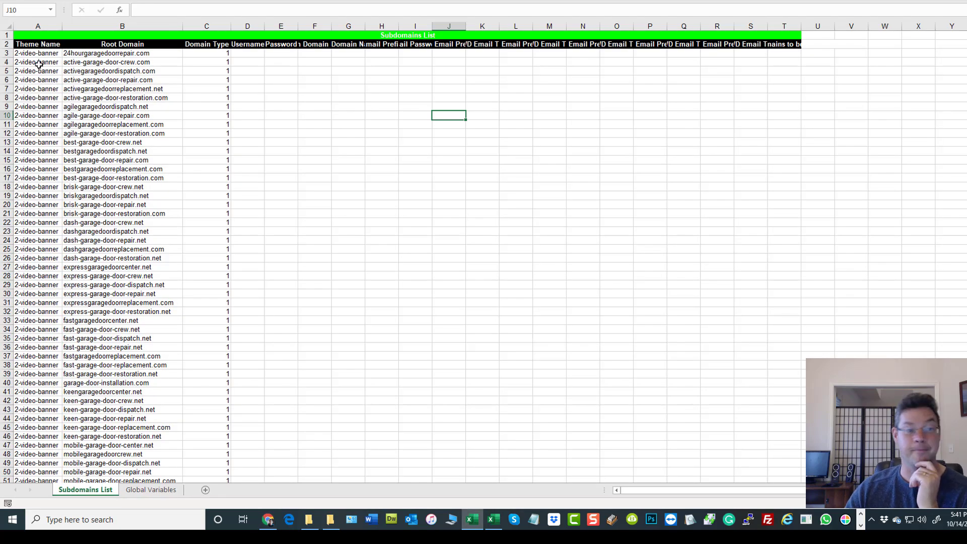
left_click(32, 45)
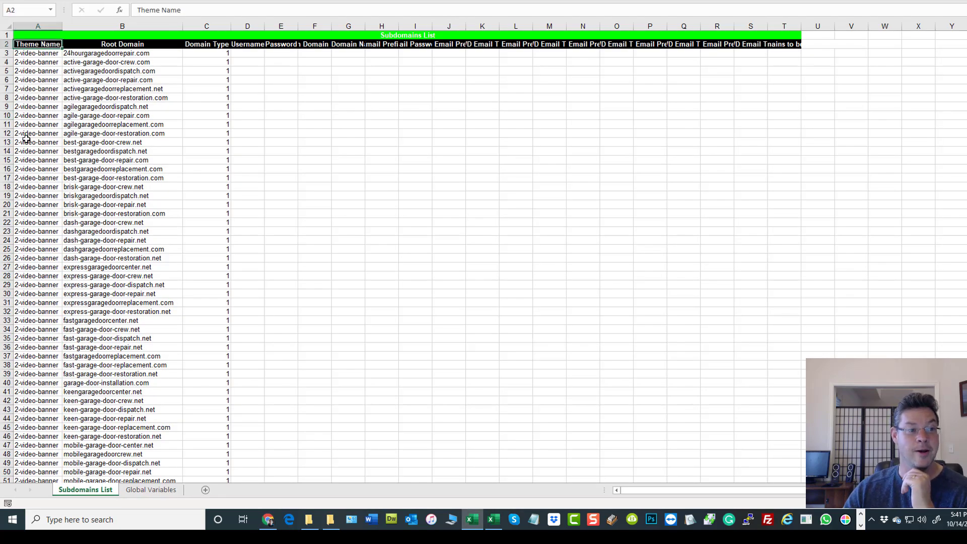
left_click(36, 26)
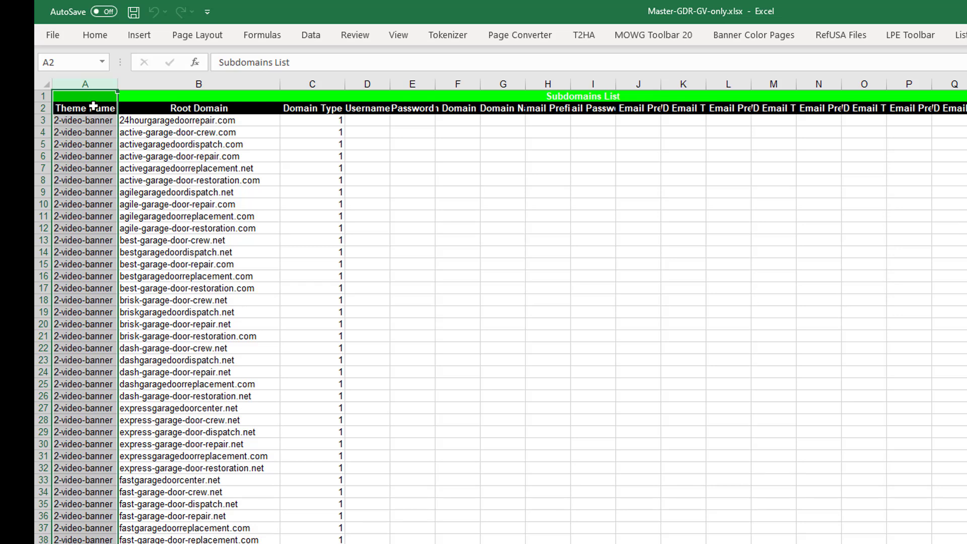
left_click(40, 121)
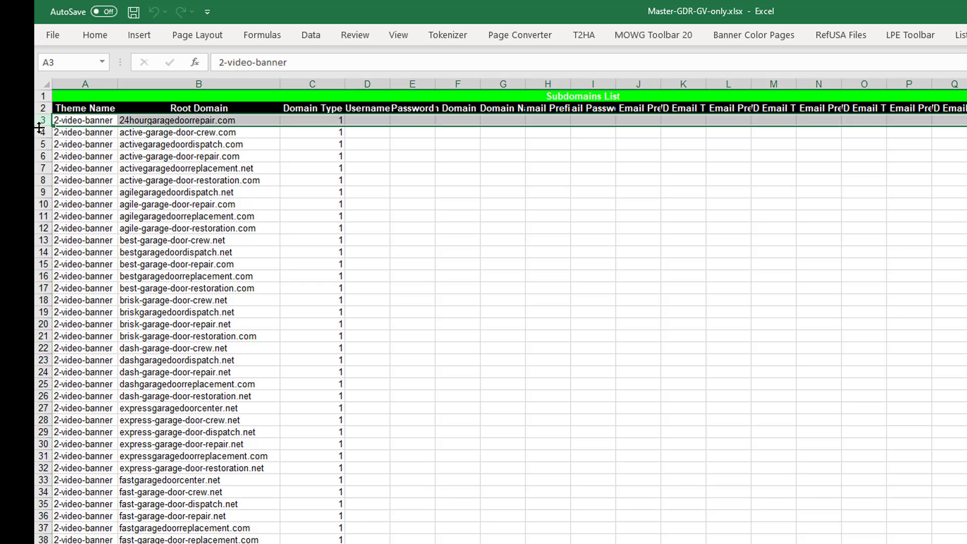
left_click(41, 132)
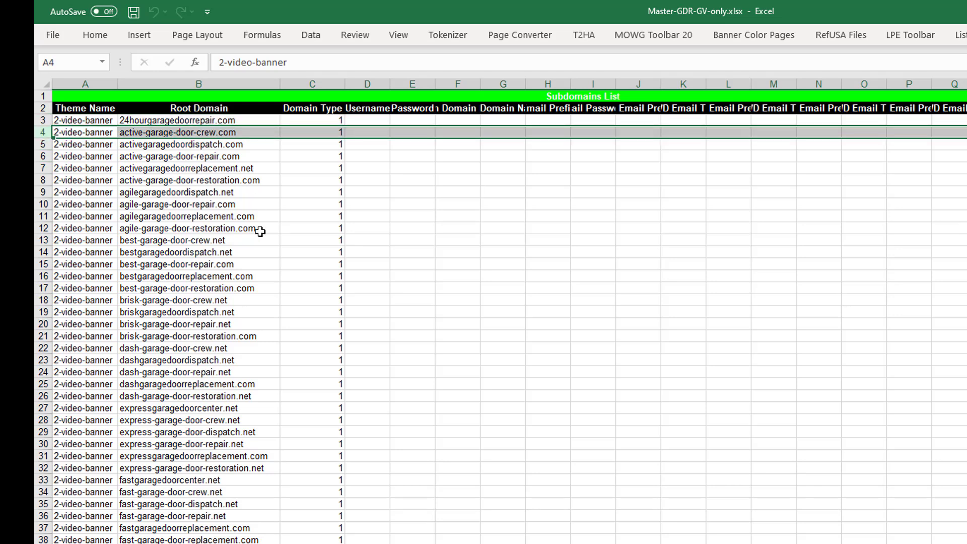
- Examine the theme names assigned to the first domains and look down the root domain list
left_click(98, 121)
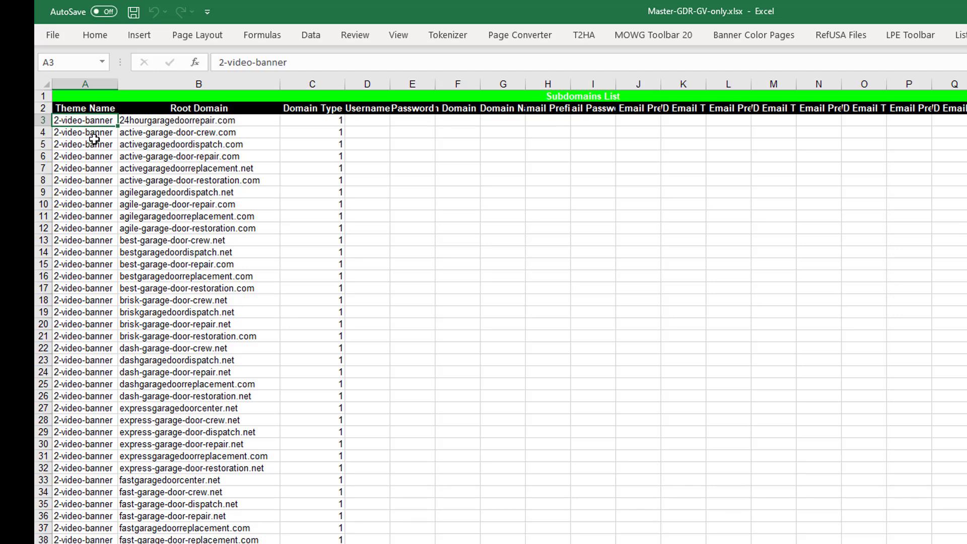
left_click(91, 144)
left_click(574, 228)
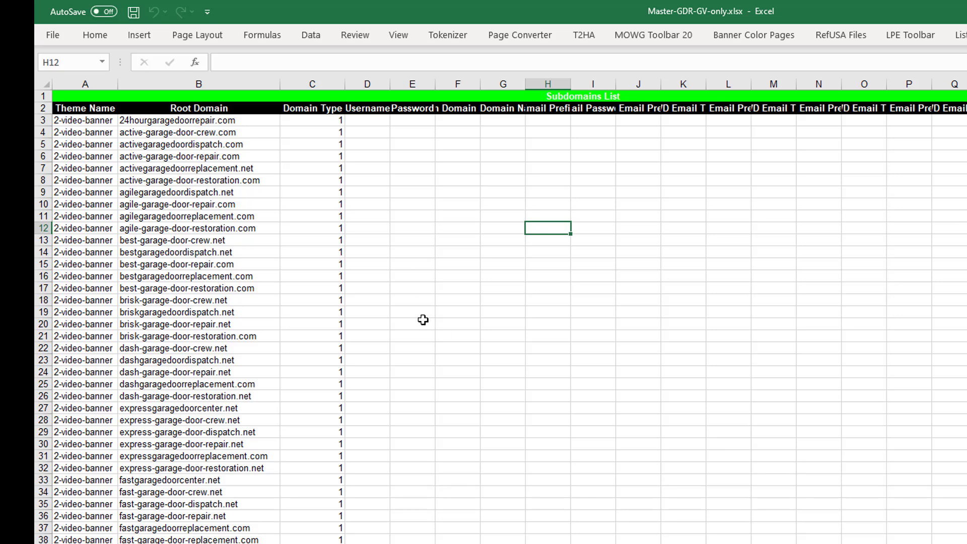
scroll(318, 466, "down", 6)
scroll(142, 335, "up", 5)
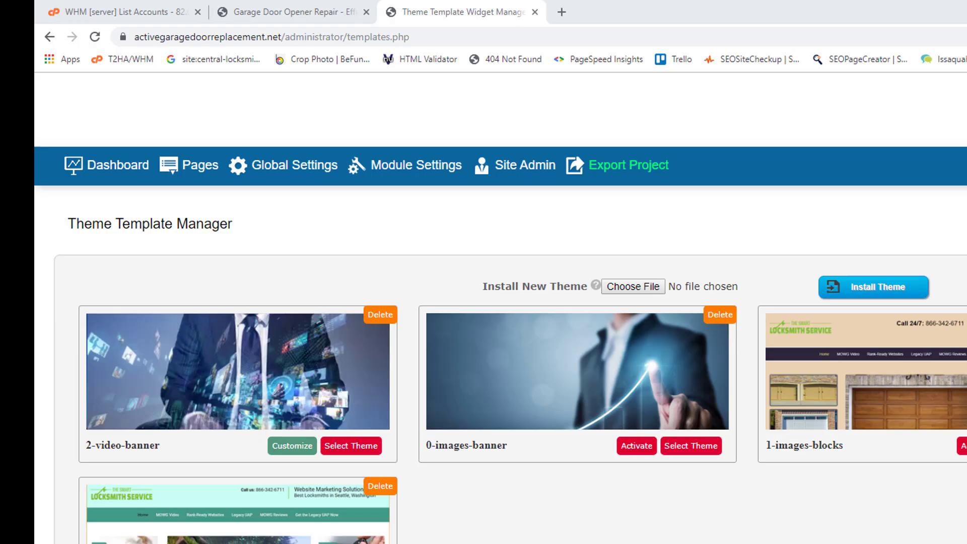
- Switch to the site's administration in the browser and review the Global Settings Theme Settings, from sidebar and header to banner slider
left_click(587, 542)
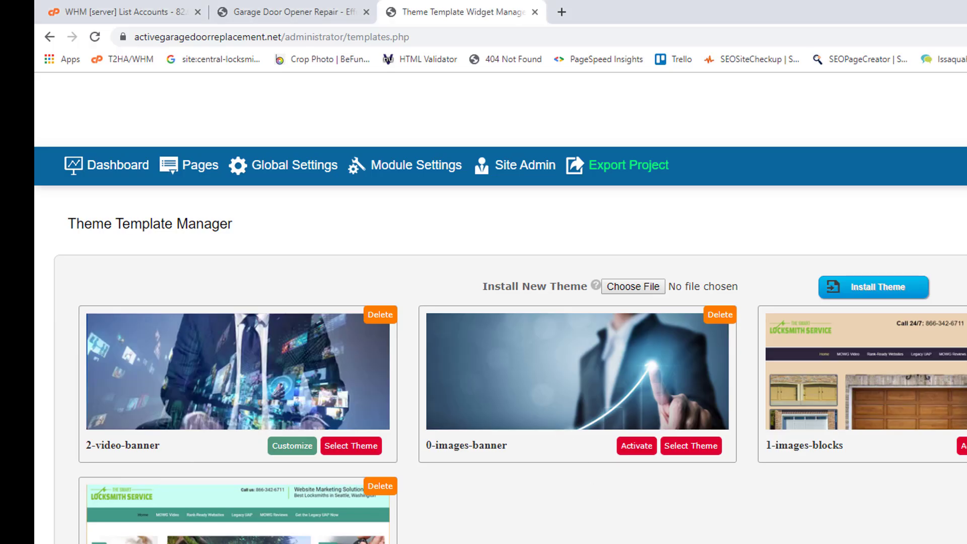
scroll(779, 382, "up", 2)
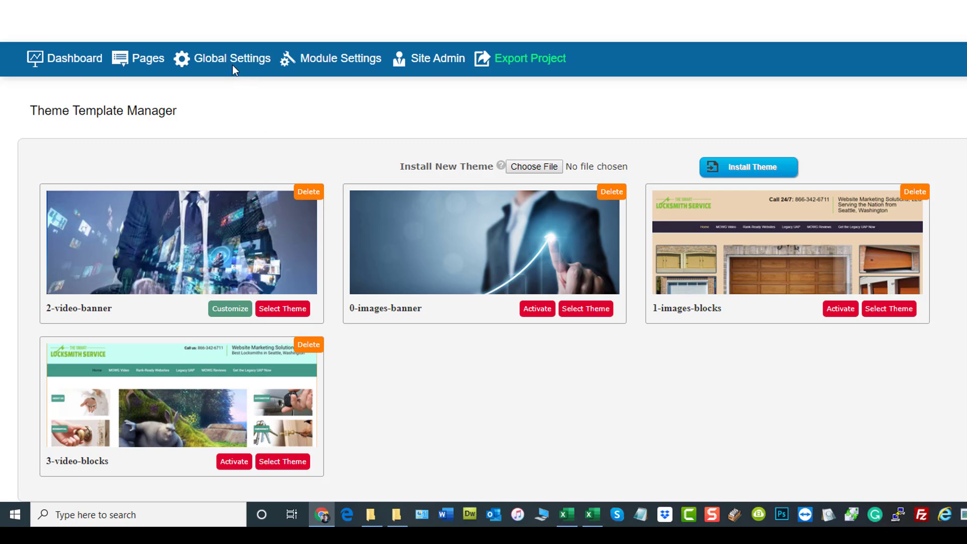
left_click(232, 59)
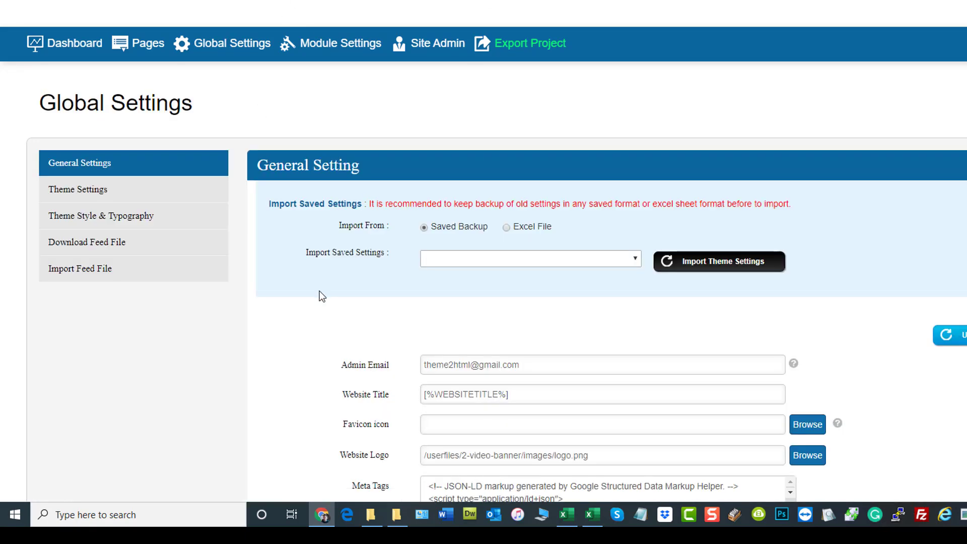
left_click(87, 211)
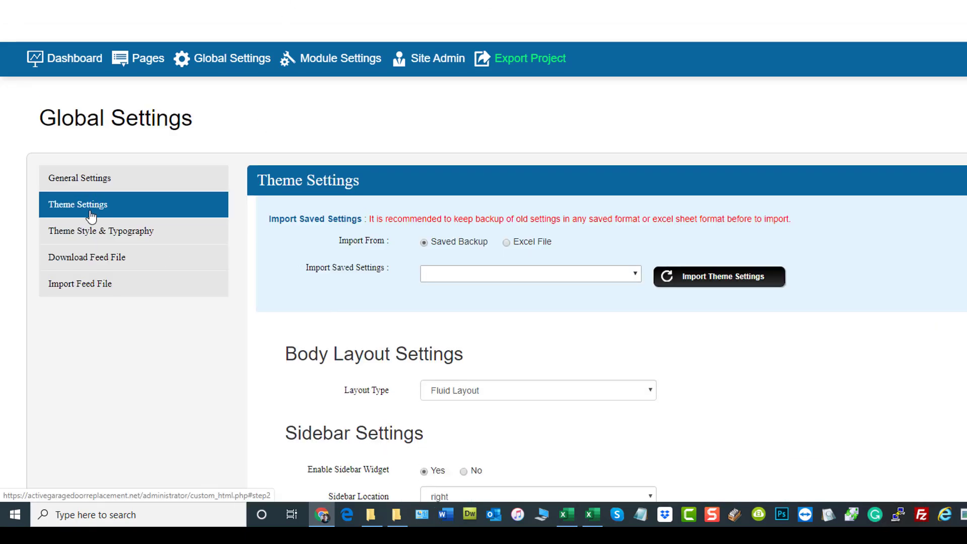
scroll(446, 235, "down", 3)
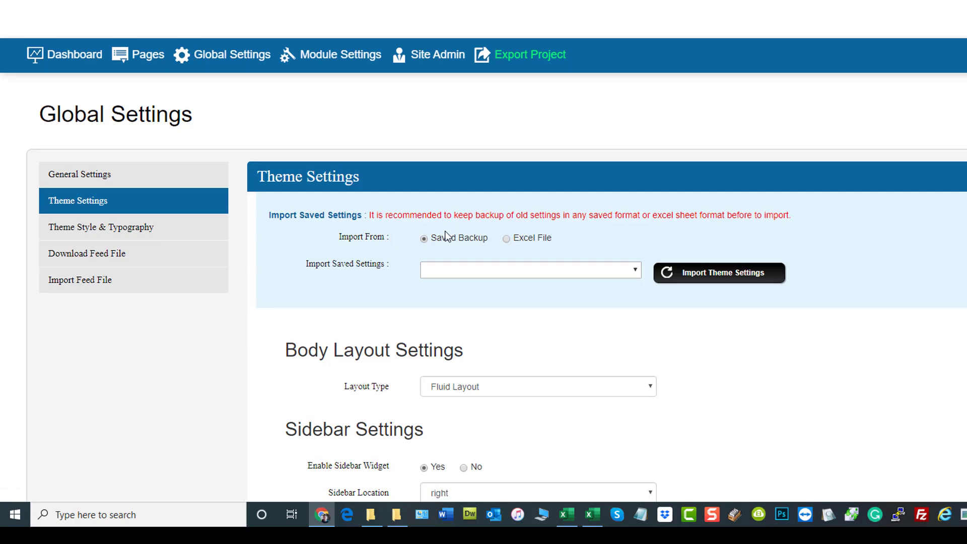
scroll(519, 373, "down", 10)
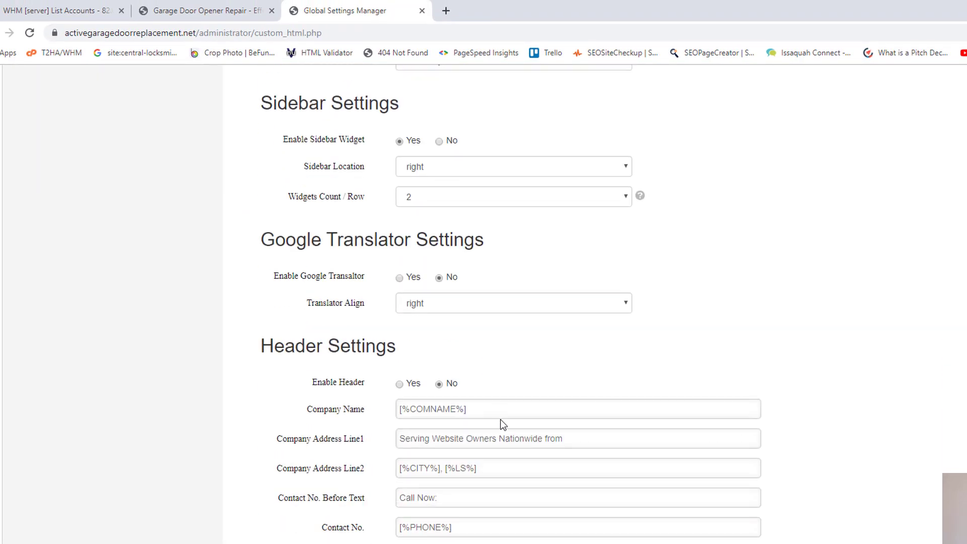
scroll(501, 423, "down", 6)
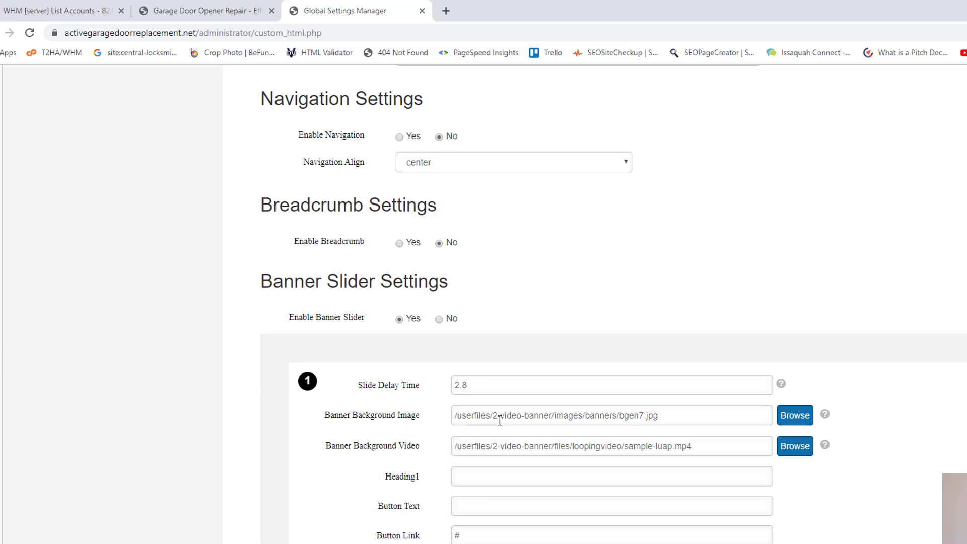
scroll(505, 271, "down", 1)
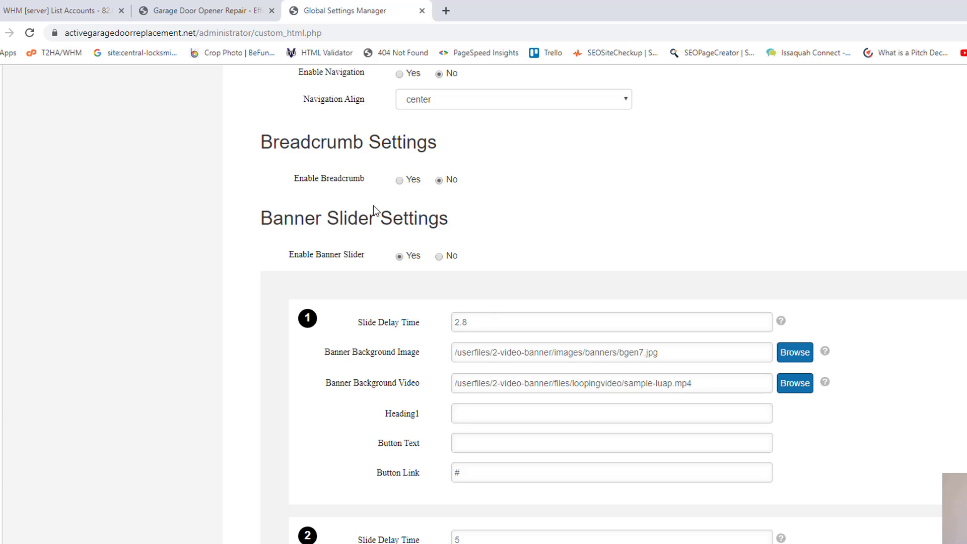
scroll(377, 204, "up", 2)
scroll(373, 206, "up", 20)
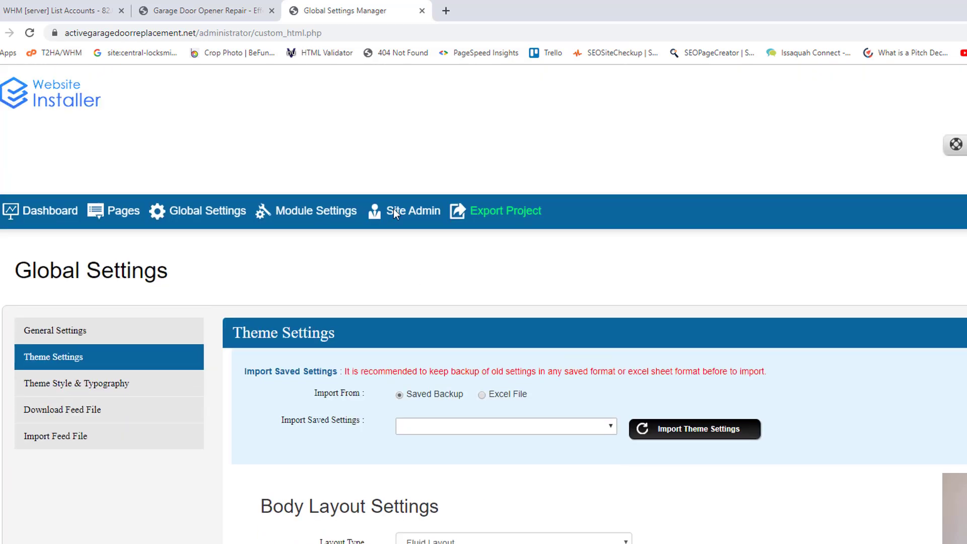
left_click(81, 388)
left_click(66, 359)
- Switch back to the Master-GDR-GV-only.xlsx workbook and examine the Theme Name column and the active-garage-door-crew.com row with its Domain Type
key("alt+Tab")
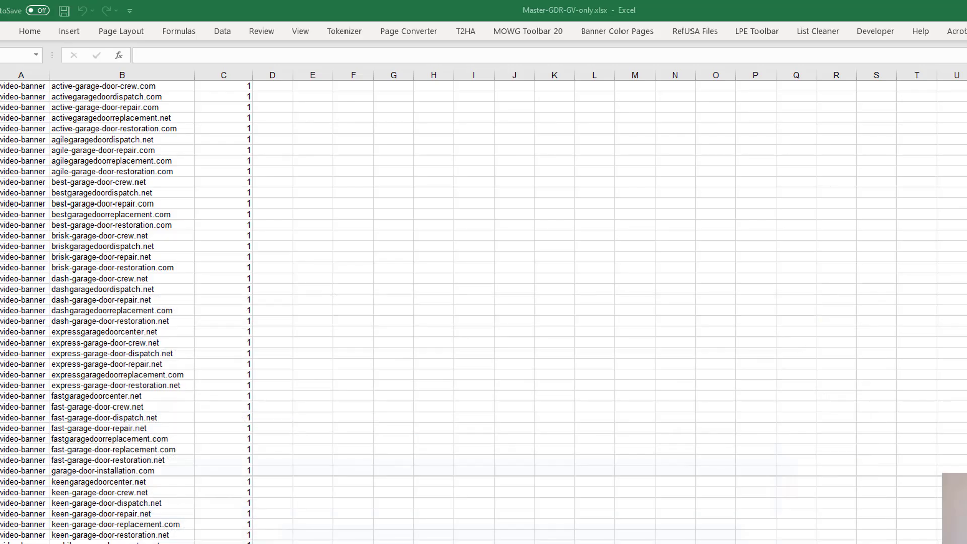
left_click(4, 76)
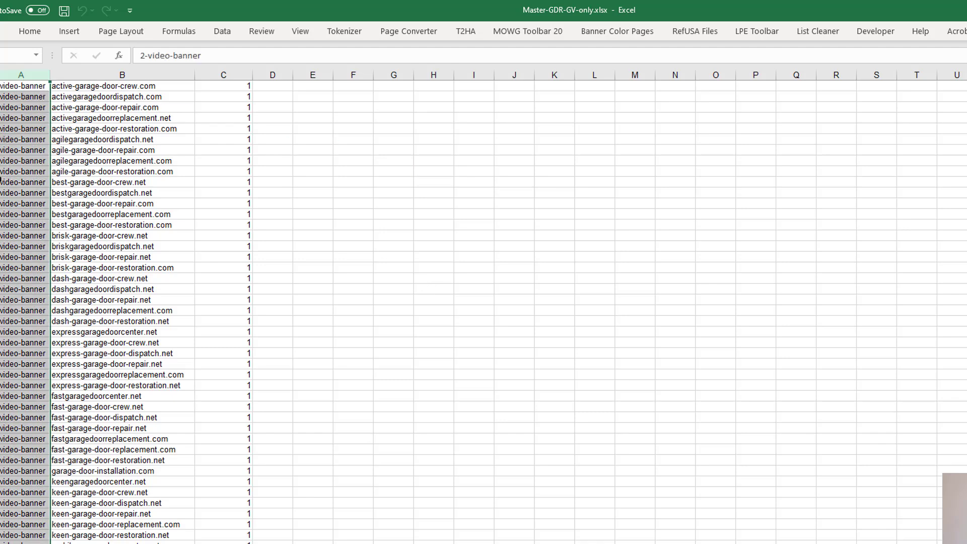
left_click(22, 86)
left_click(89, 87)
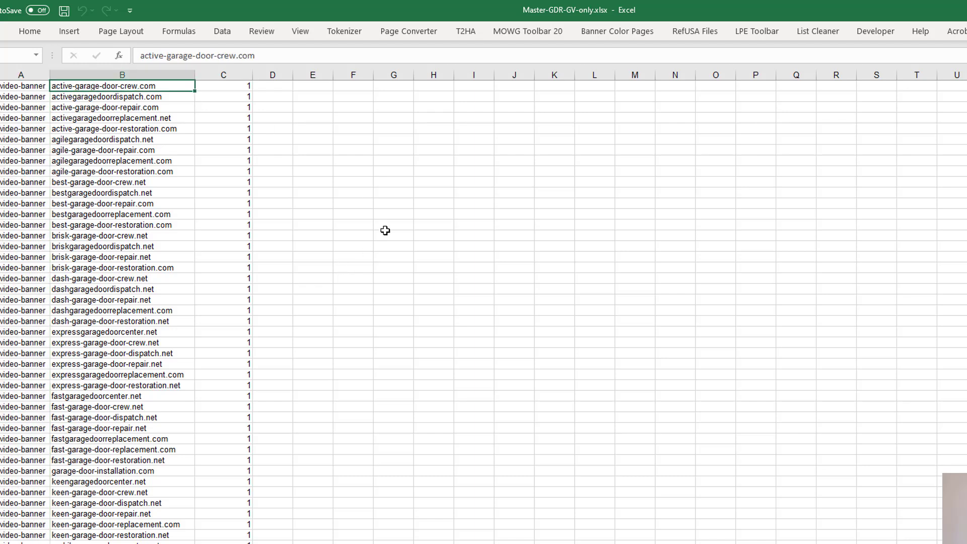
left_click(0, 87)
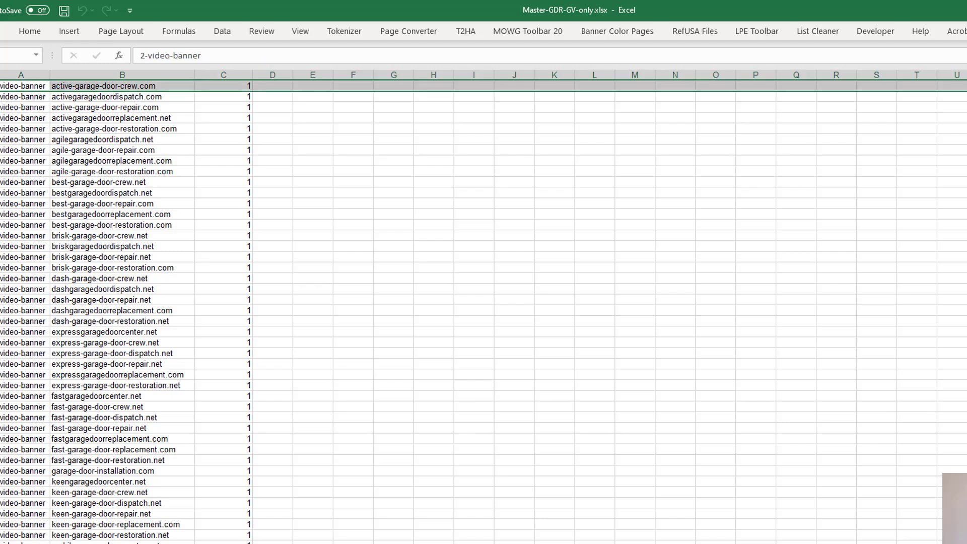
left_click(232, 86)
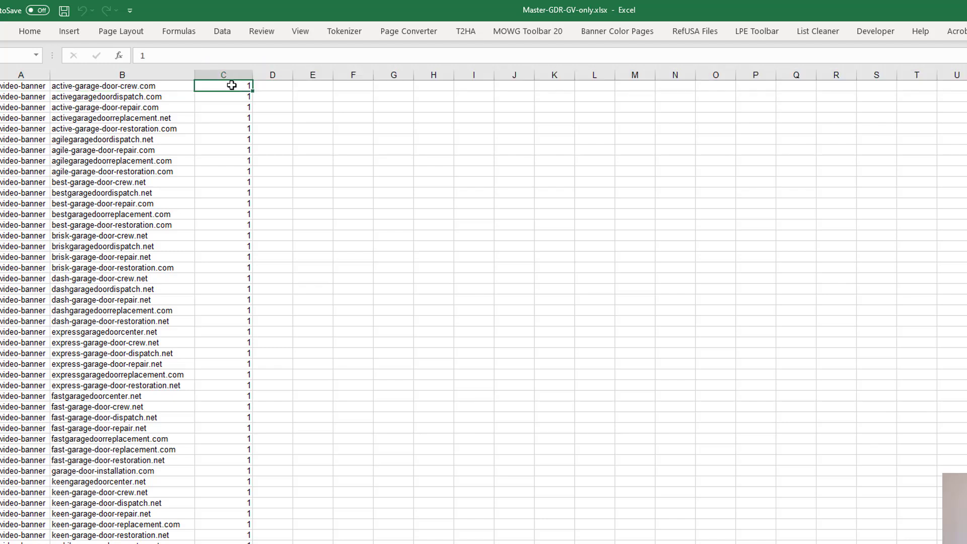
scroll(247, 242, "up", 1)
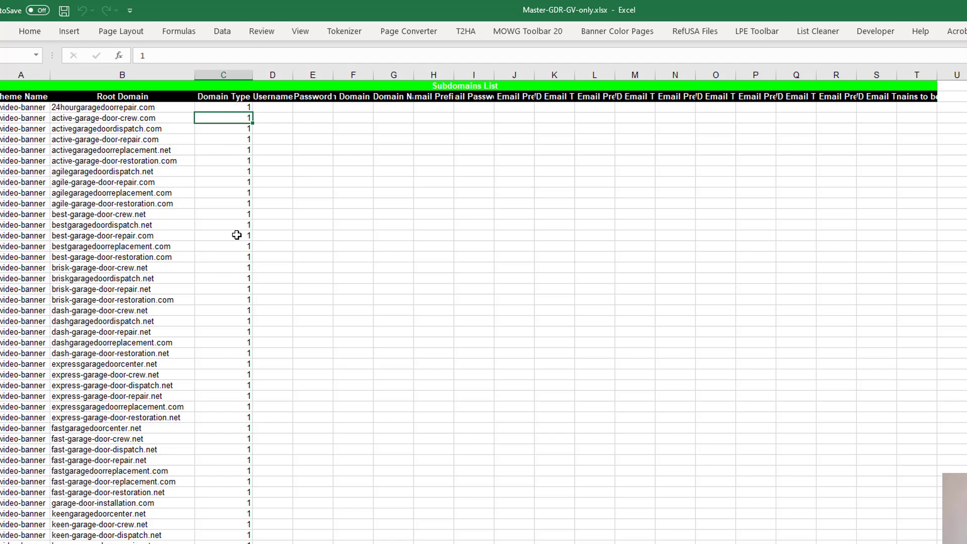
- Set the Domain Type of the first two domains to 0 and fill that value down the column for all domains
left_click(237, 107)
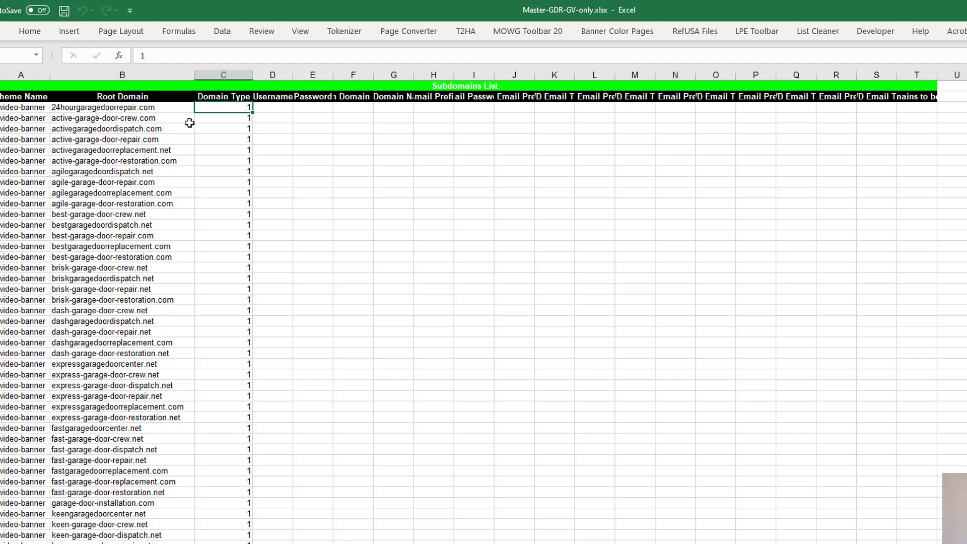
type("0")
left_click(216, 117)
type("0")
left_click(397, 153)
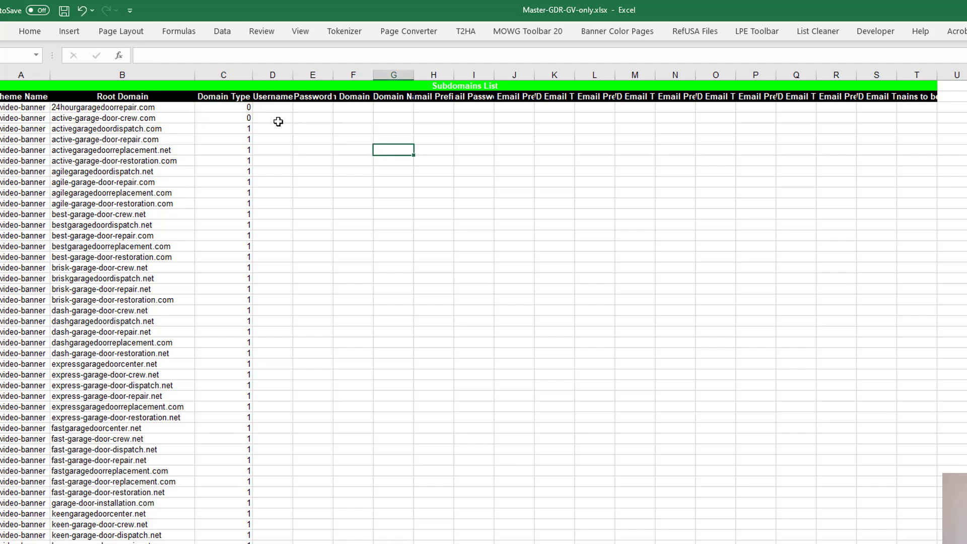
left_click_drag(243, 106, 249, 541)
left_click(433, 290)
- Set the Domain Type to 1 for best-garage-door-repair.com, brisk-garage-door-restoration.com, express-garage-door-dispatch.net and fastgaragedoorreplacement.com
left_click(230, 236)
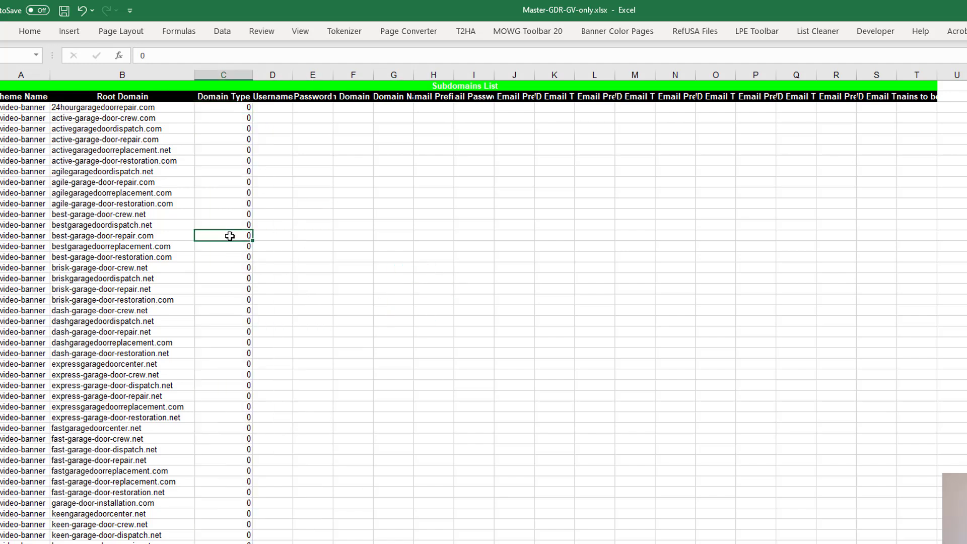
type("1")
left_click(225, 301)
type("1")
left_click(239, 386)
type("1")
left_click(232, 470)
type("1")
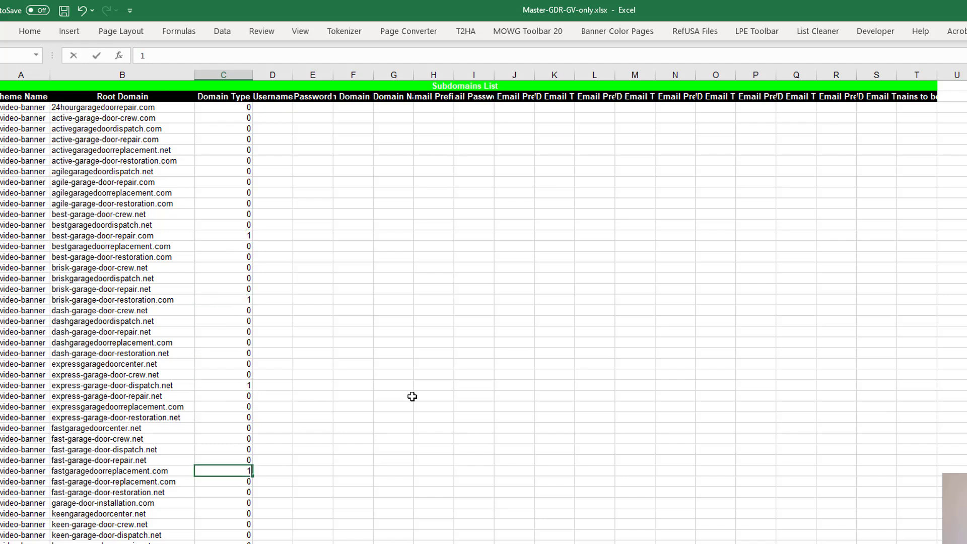
left_click(410, 396)
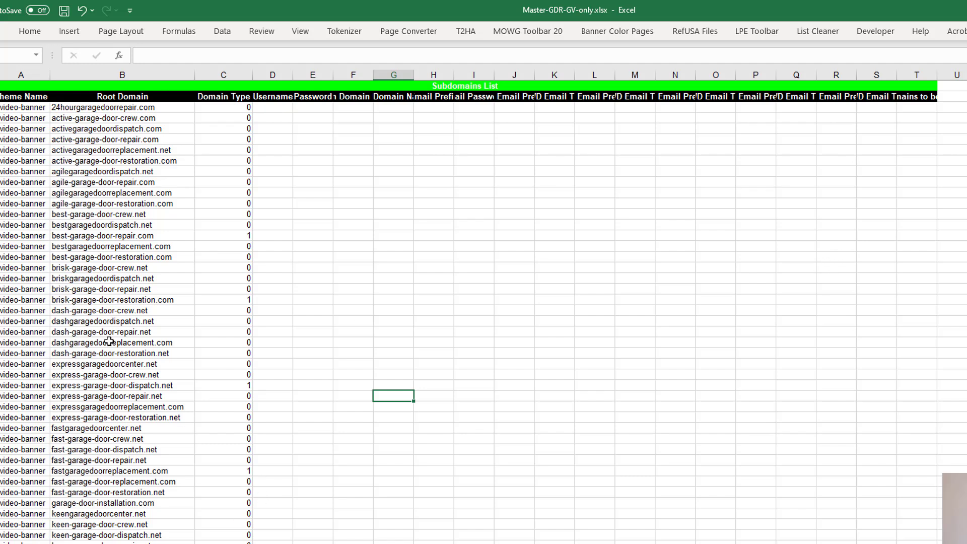
- Go through the four root domains marked with Domain Type 1, from best-garage-door-repair.com to fastgaragedoorreplacement.com
left_click(154, 235)
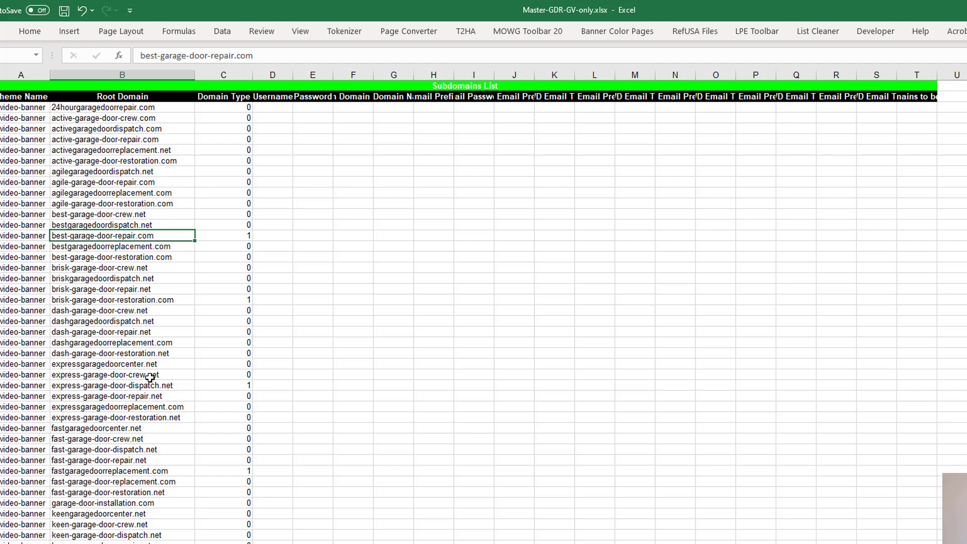
left_click(136, 301)
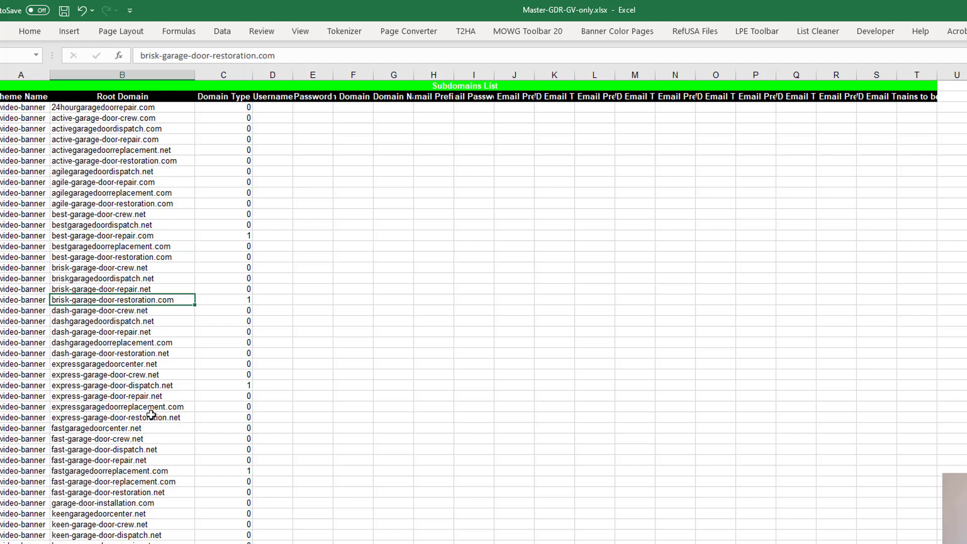
left_click(150, 386)
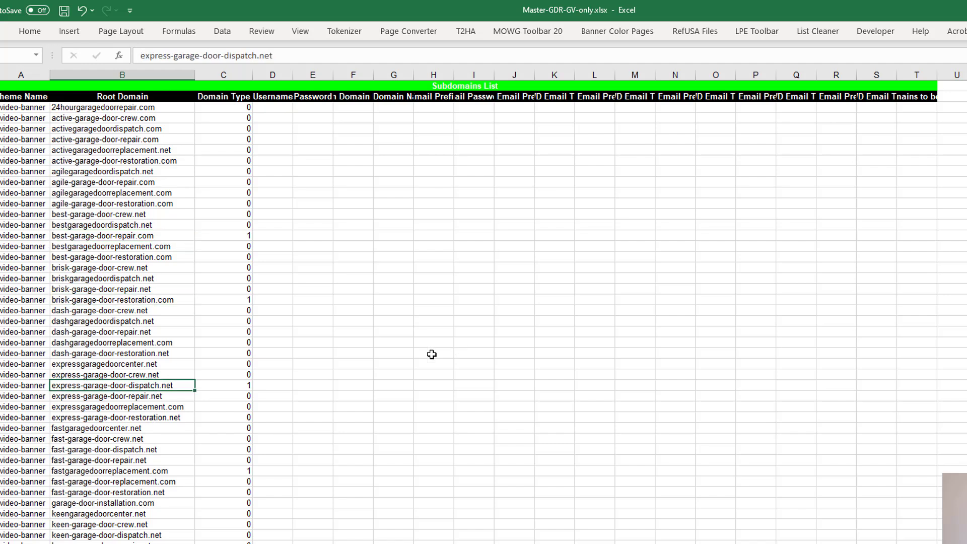
left_click(148, 471)
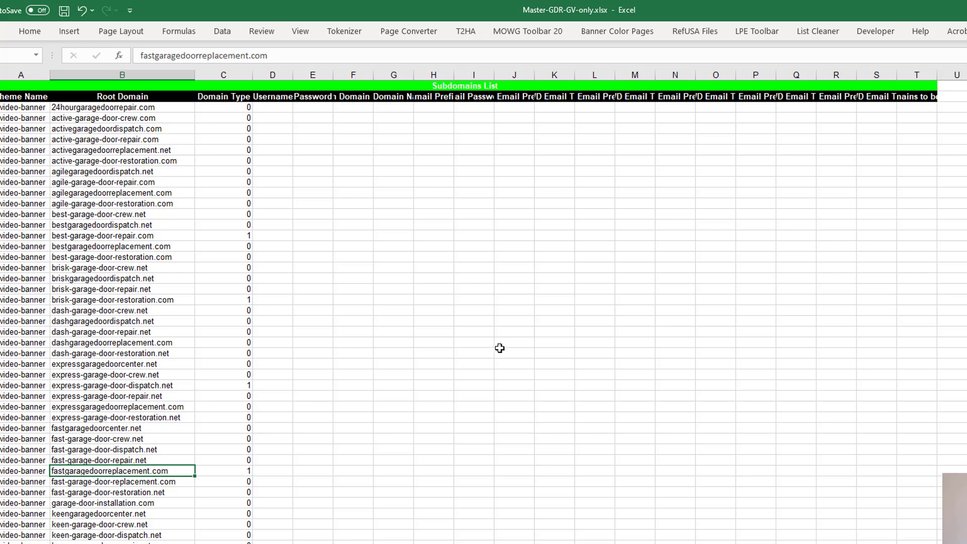
left_click(344, 180)
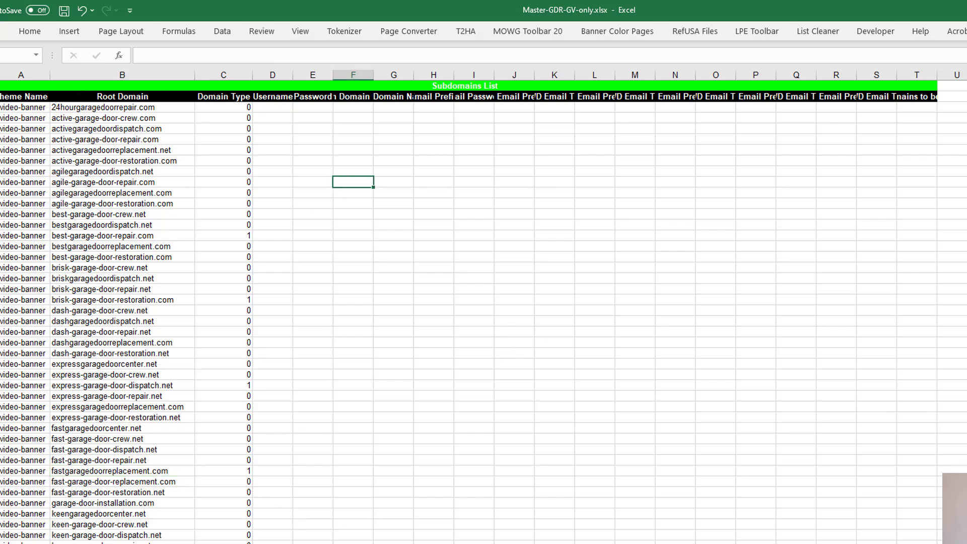
- Fill the Domain Type column with 1 for all listed domains, up to 24hourgaragedoorrepair.com
left_click(223, 543)
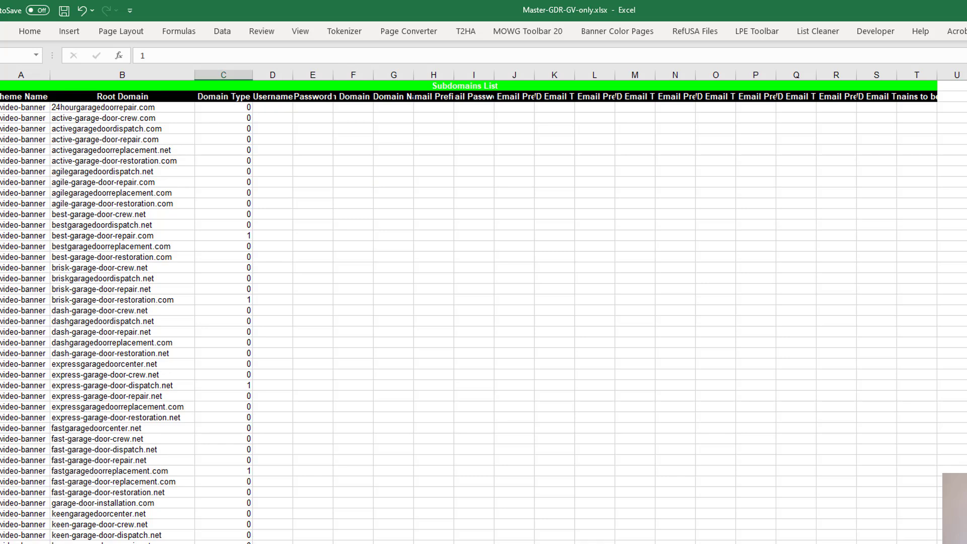
left_click_drag(252, 543, 247, 104)
left_click(457, 353)
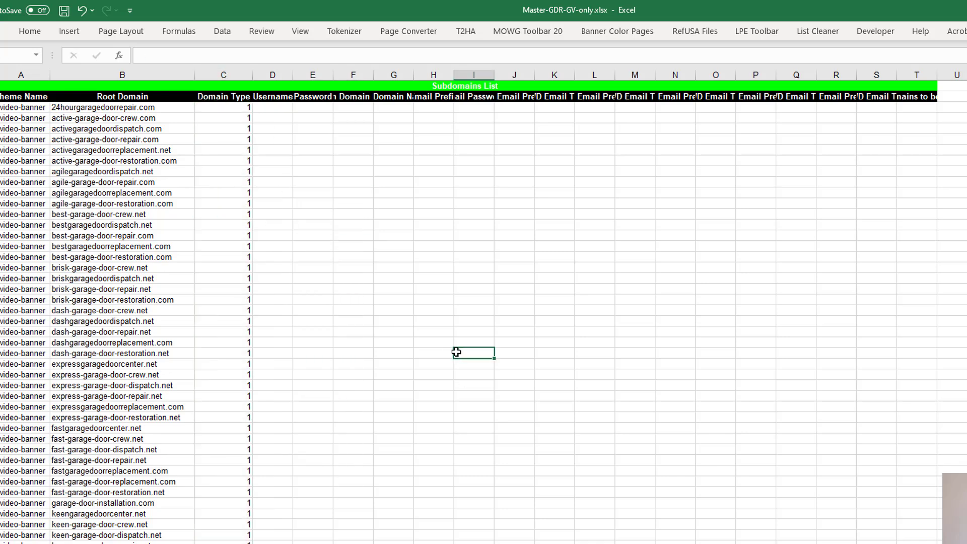
- Open the variables sheet and examine the Title, Code and Value columns of Variable 1, then select the columns across the following variables
left_click(398, 543)
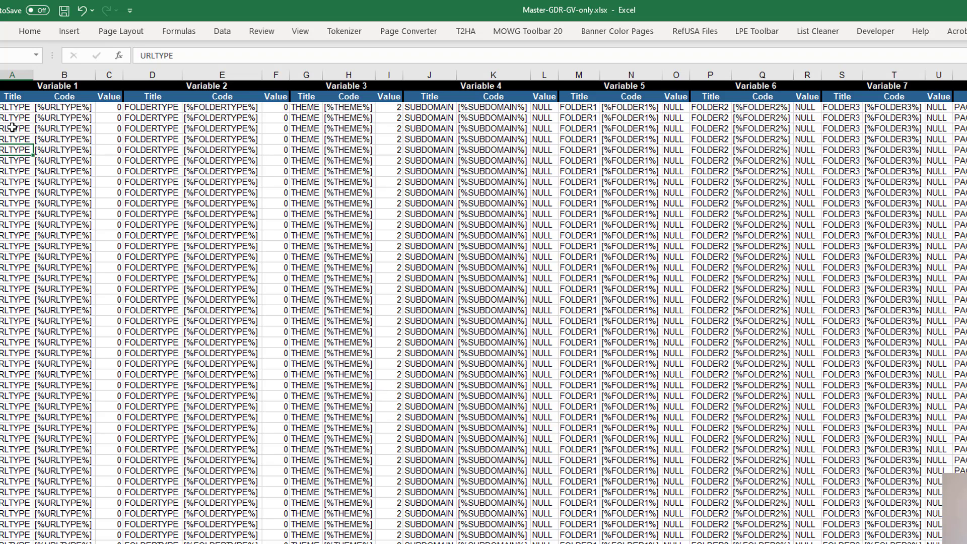
left_click(25, 72)
left_click(53, 76)
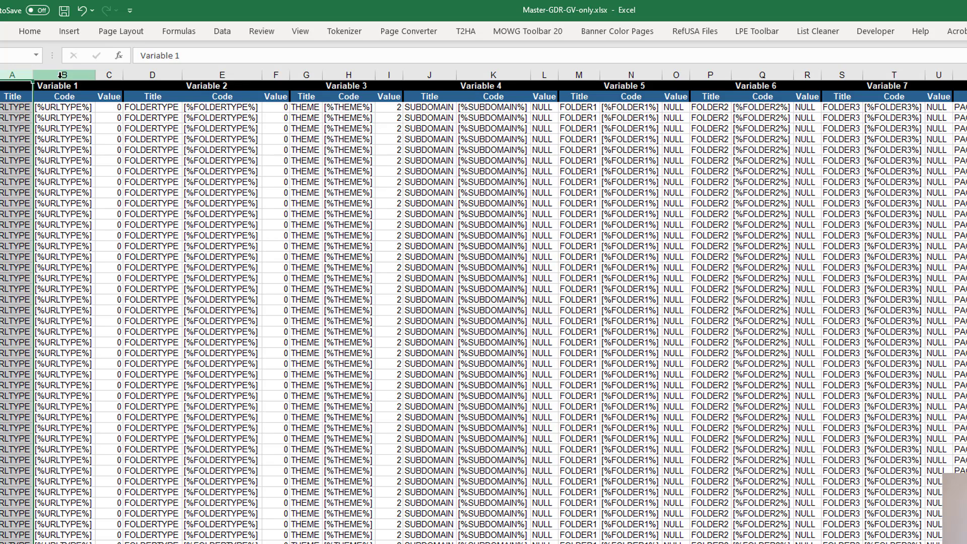
left_click(61, 75)
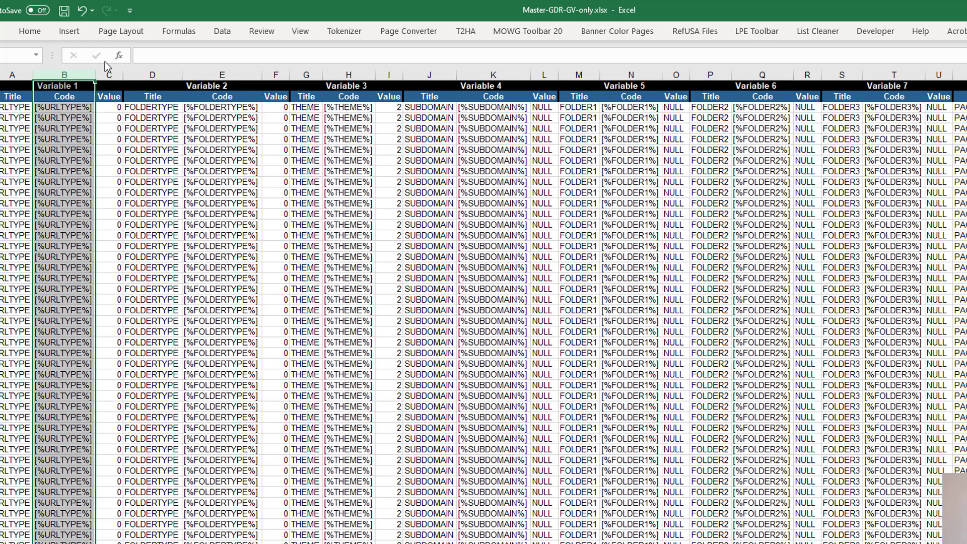
left_click(108, 74)
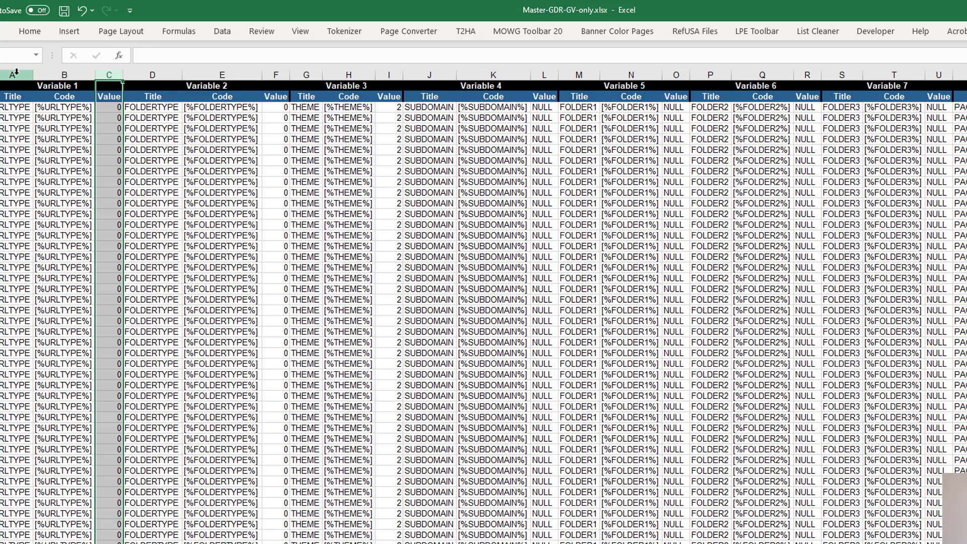
left_click_drag(12, 74, 939, 74)
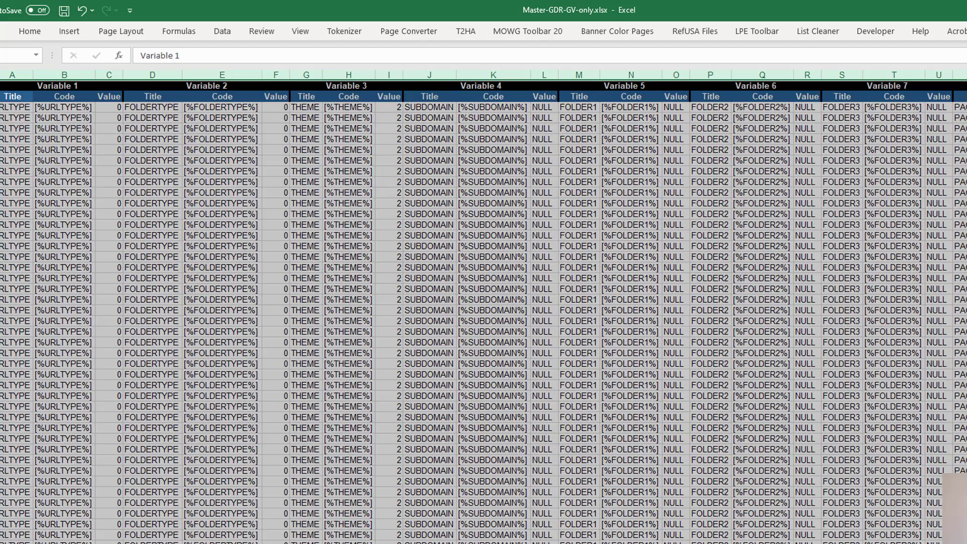
- Examine the variables from Variable 3 to Variable 14, highlighting the city values of Variable 9
scroll(914, 113, "right", 6)
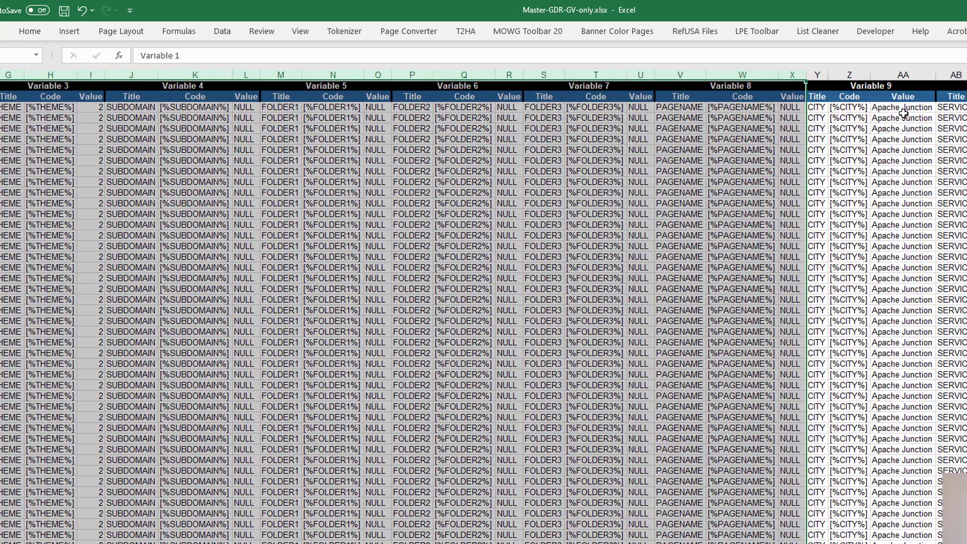
left_click(904, 75)
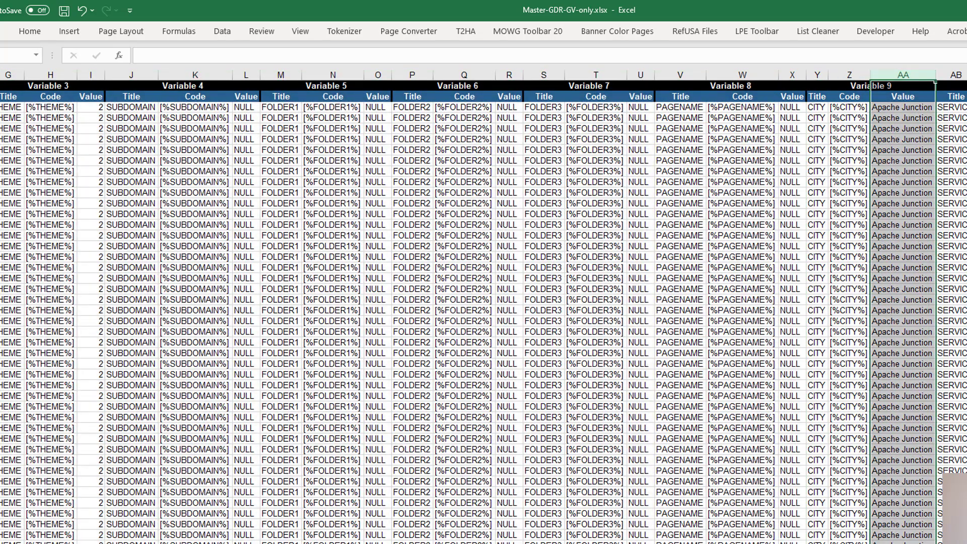
left_click(966, 75)
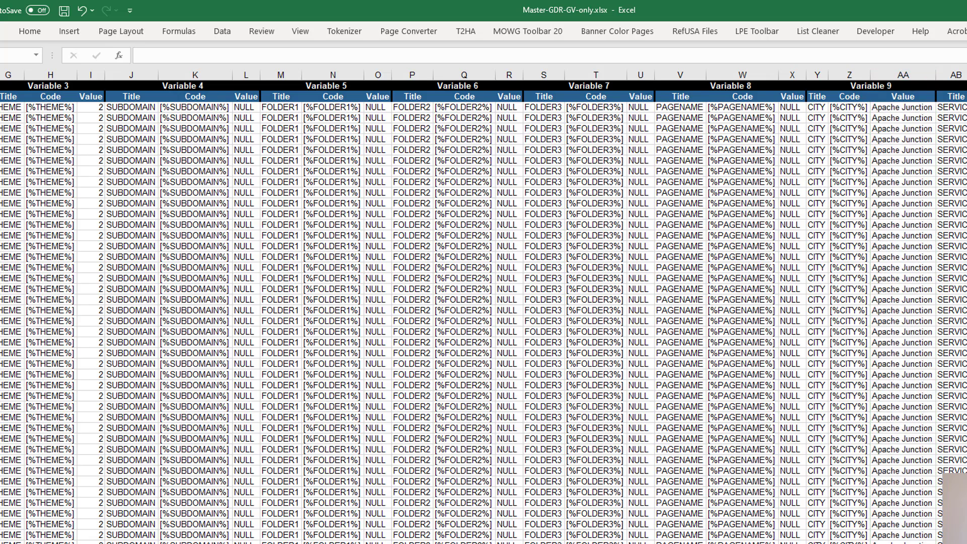
left_click(903, 107)
left_click_drag(902, 108, 904, 364)
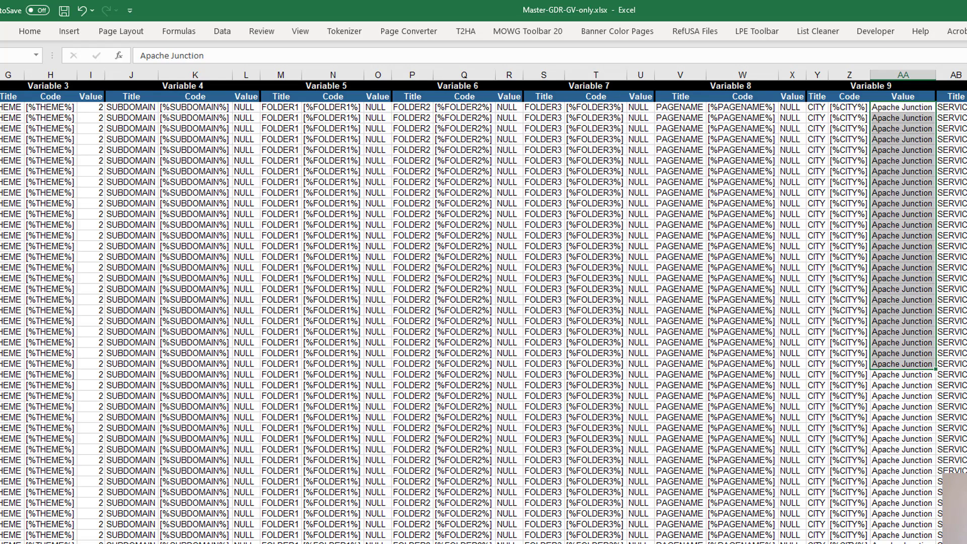
scroll(177, 177, "right", 10)
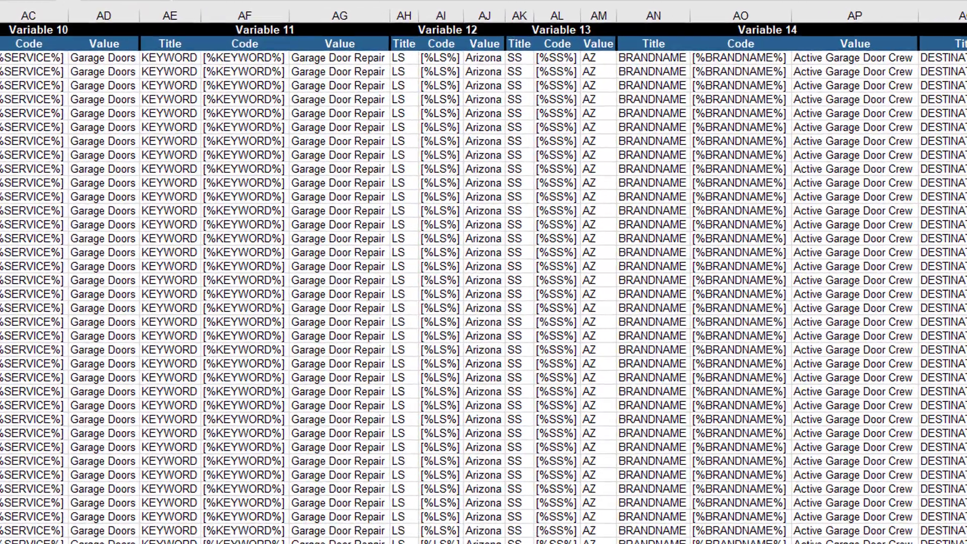
- Close the variables workbook Master-GDR-GV-only.xlsx without saving and return to the subdomains list
key("alt+F4")
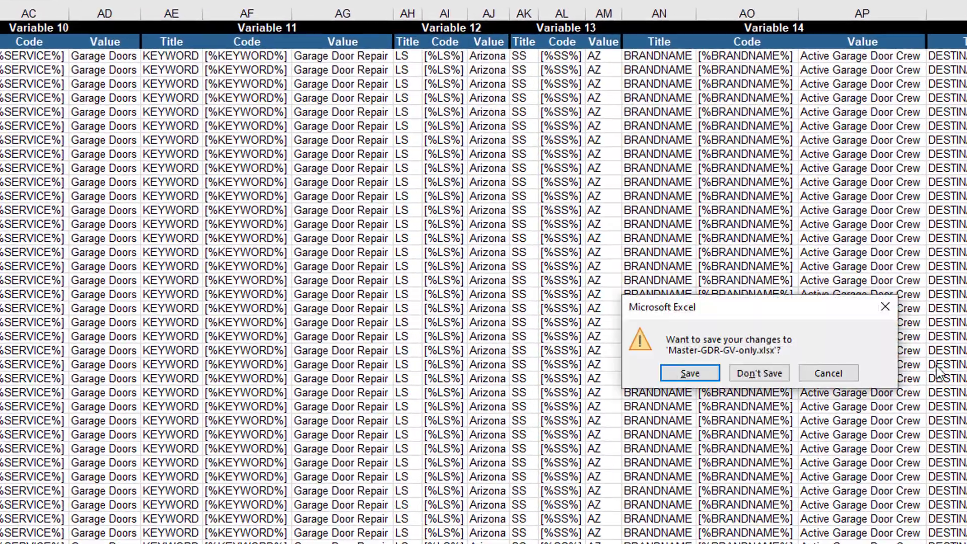
left_click(760, 374)
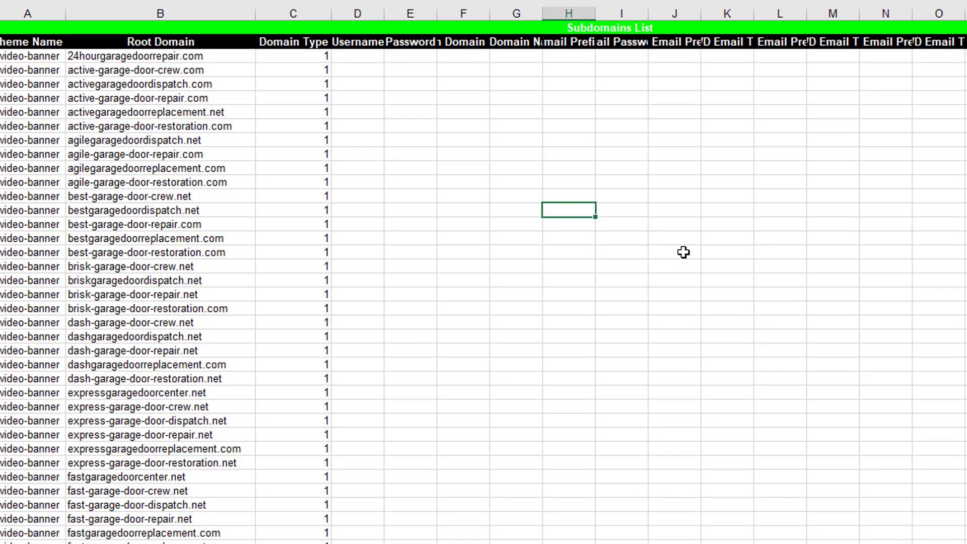
left_click(683, 253)
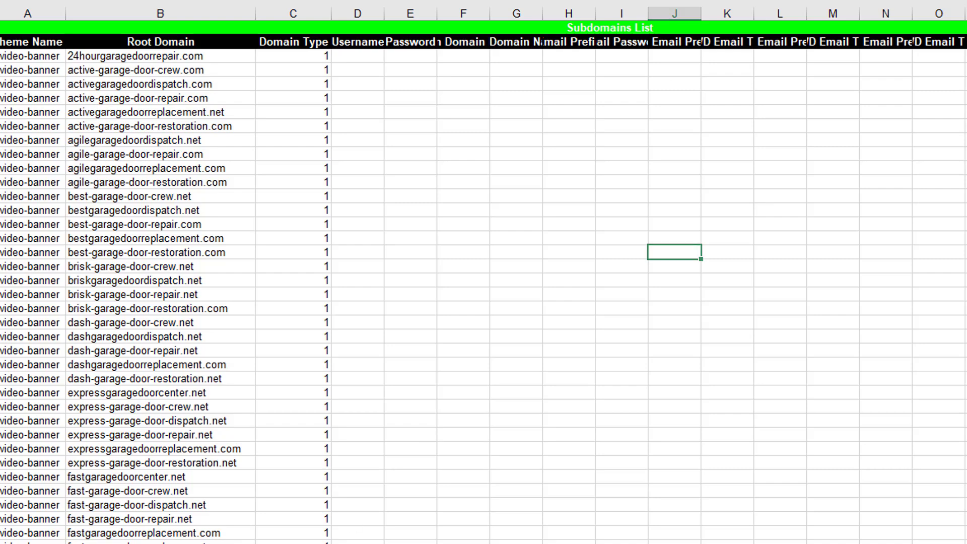
- Page through the workbook's sheets from the subdomains list to the widgets sheet
key("ctrl+Page_Down")
key("ctrl+Page_Down")
key("ctrl+Page_Down")
key("ctrl+Page_Down")
key("ctrl+Page_Down")
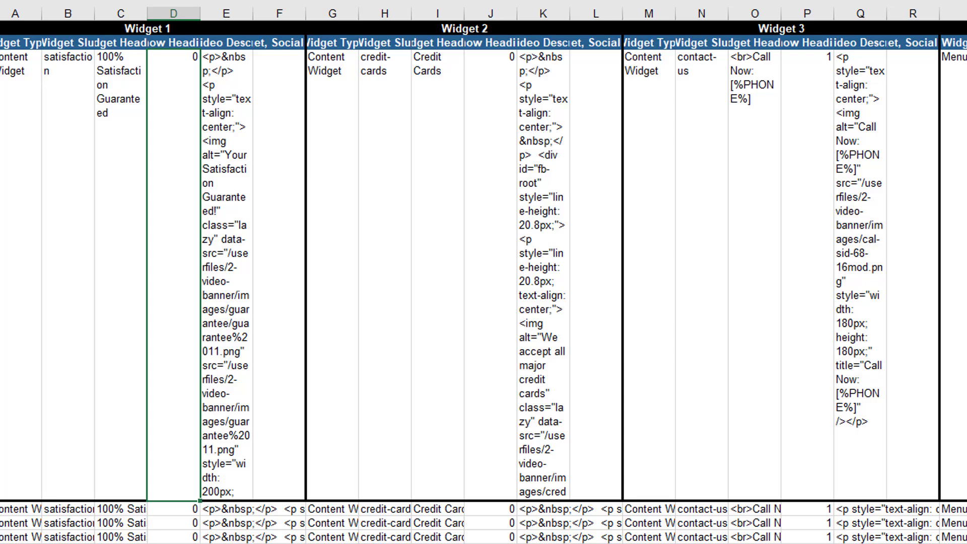
- Go back through the sheets and examine the layout settings and the body color and heading font settings
key("ctrl+Page_Up")
key("ctrl+Page_Up")
key("ctrl+Page_Up")
key("ctrl+Page_Up")
key("ctrl+Page_Down")
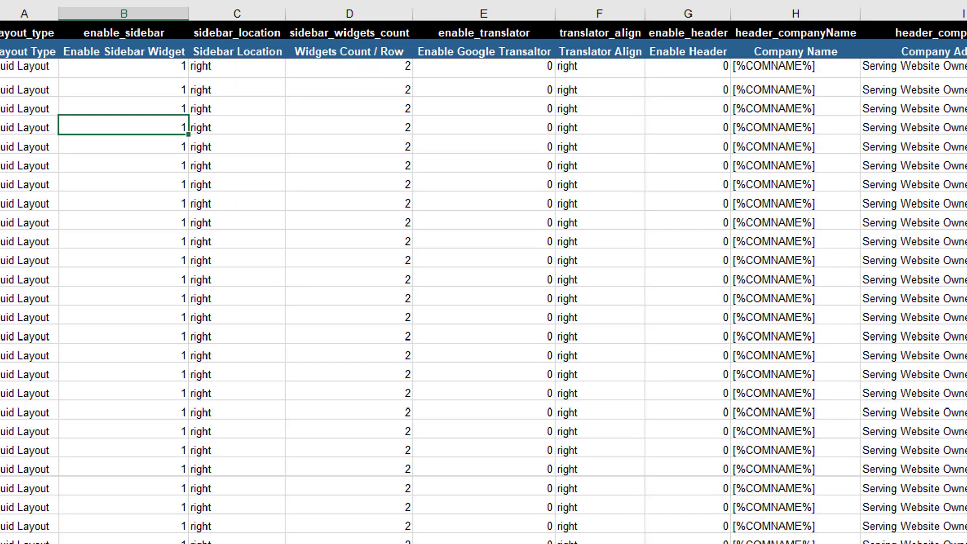
key("ctrl+Page_Down")
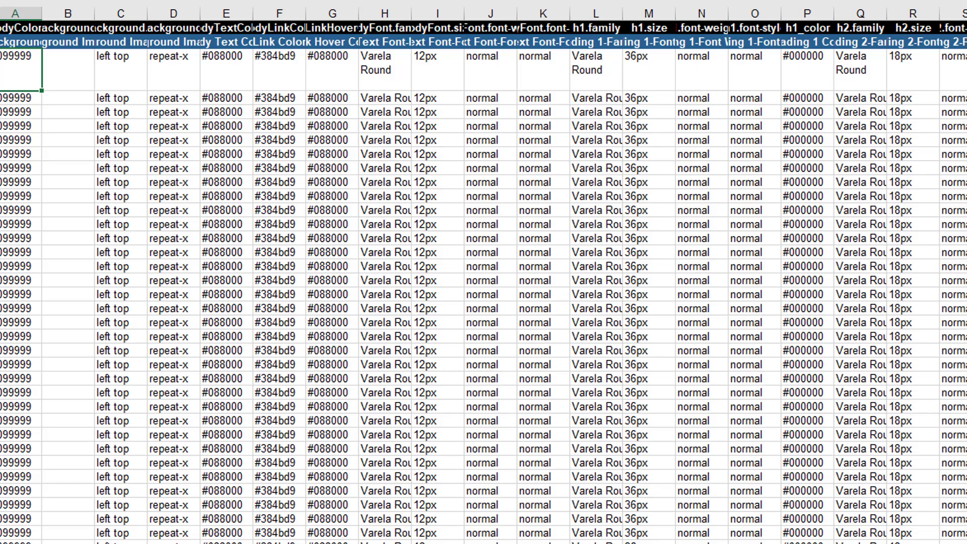
- Switch to the Theme Template Manager in Website Installer and open its Global Settings
key("ctrl+Page_Down")
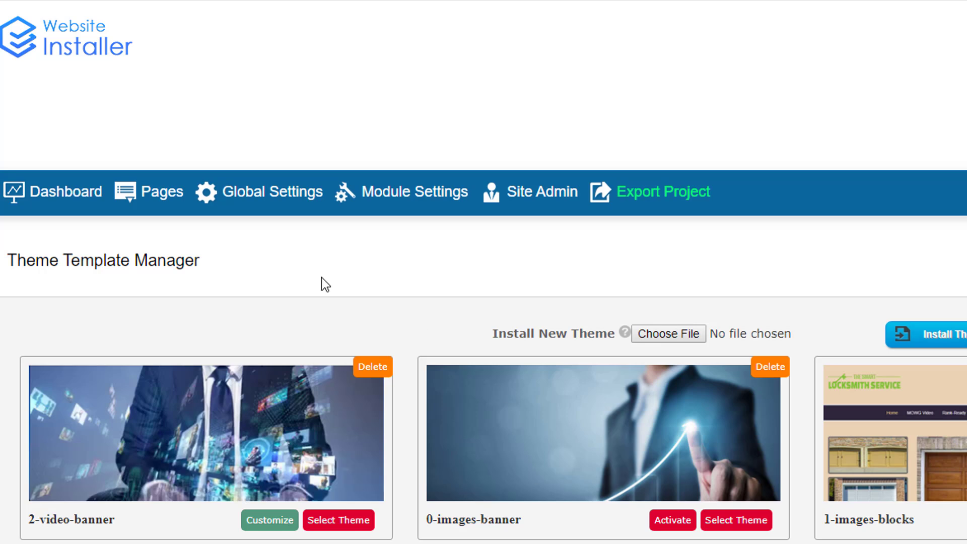
left_click(264, 194)
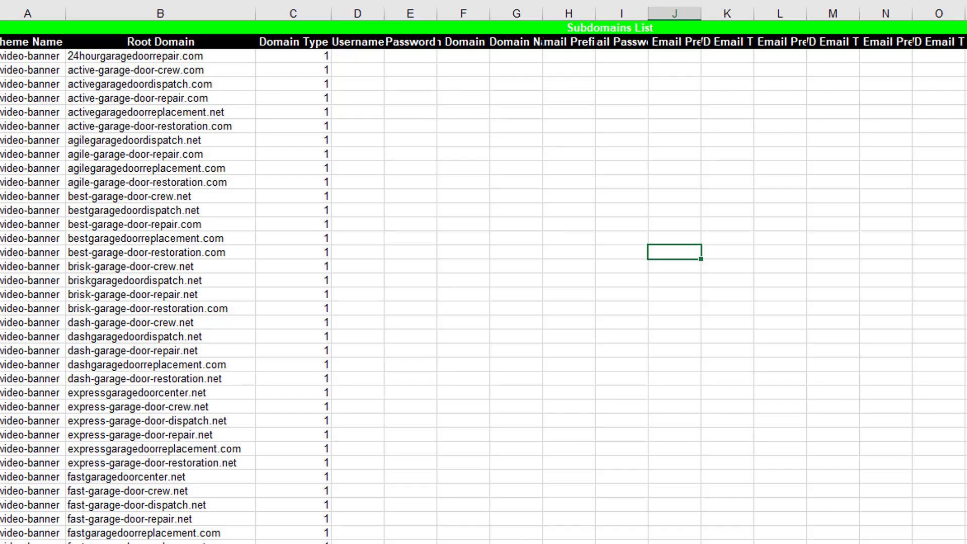
- Look through the root domain list in the feed workbook in Excel and go to the global settings sheet
scroll(26, 324, "down", 13)
scroll(484, 282, "down", 6)
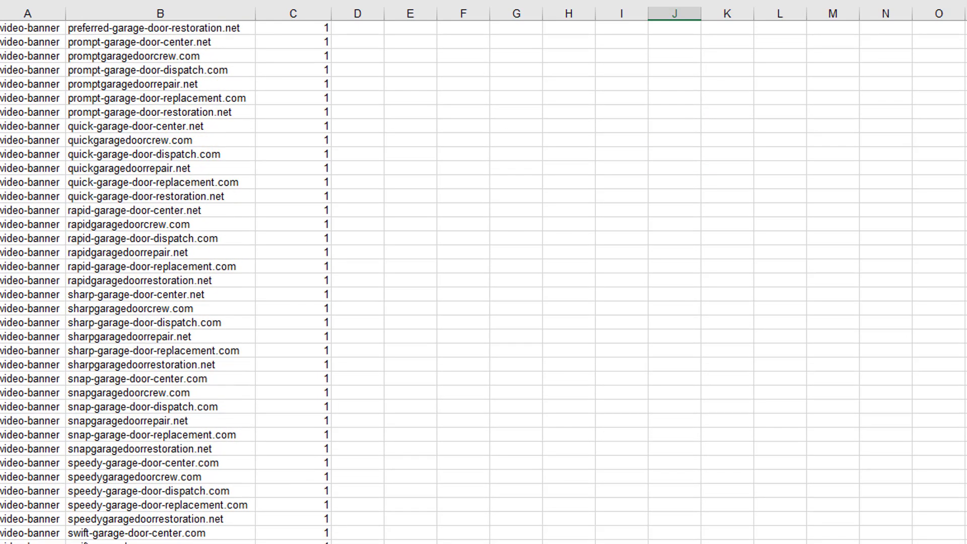
scroll(484, 283, "up", 20)
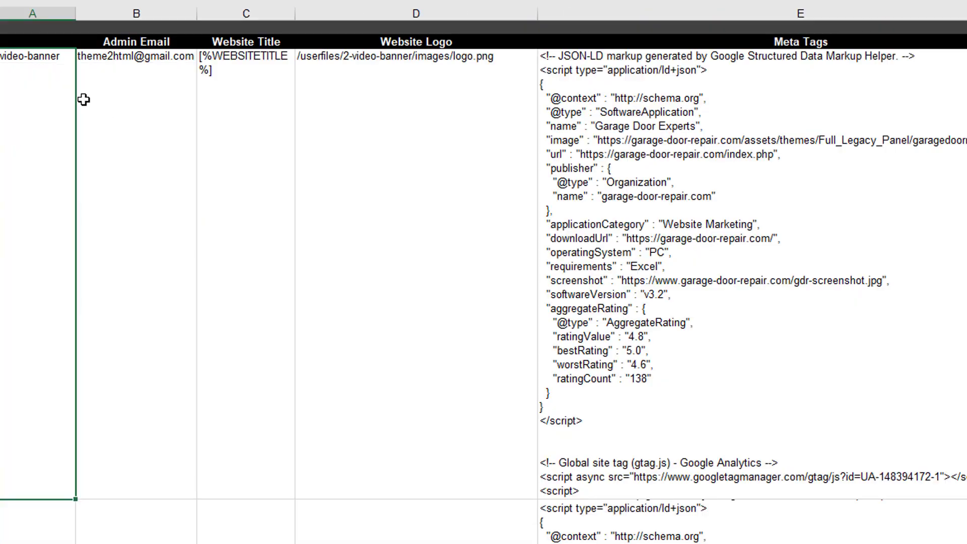
- Select the whole global settings sheet and shrink all rows to about a single text line
scroll(39, 203, "down", 3)
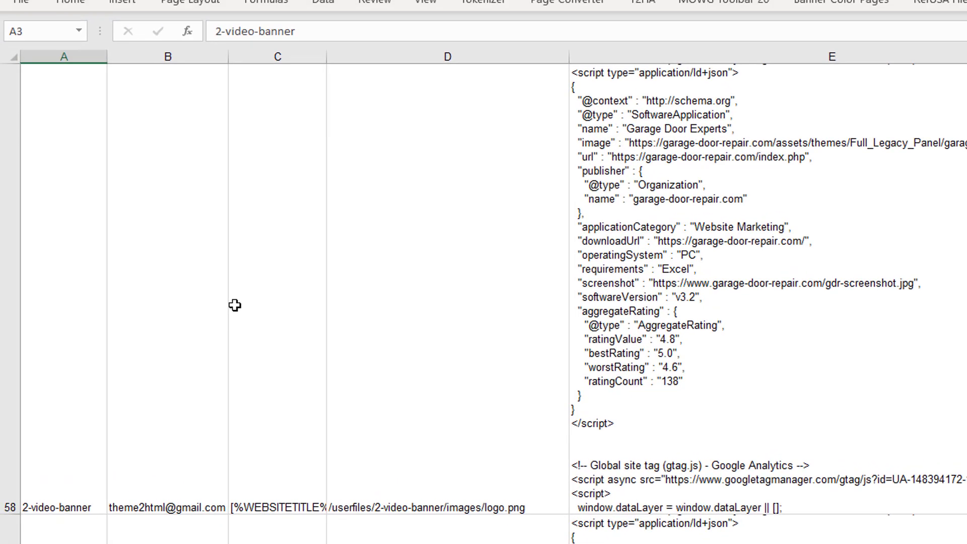
left_click(13, 57)
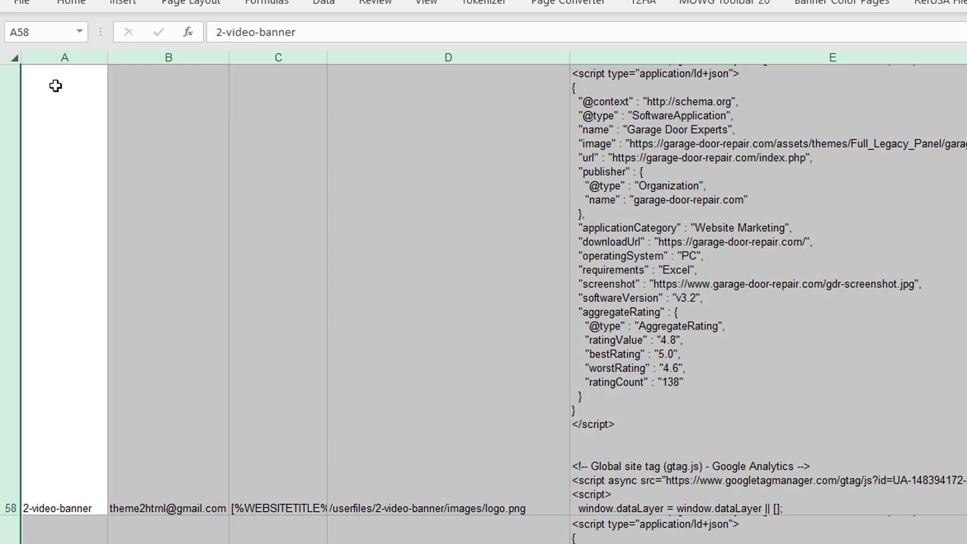
left_click_drag(18, 514, 13, 76)
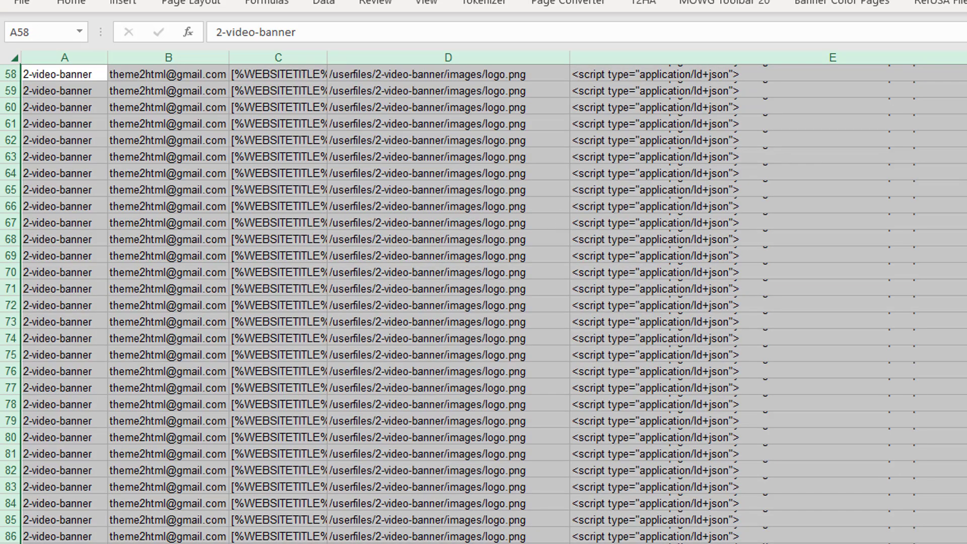
left_click(746, 190)
scroll(744, 151, "up", 9)
scroll(826, 232, "up", 8)
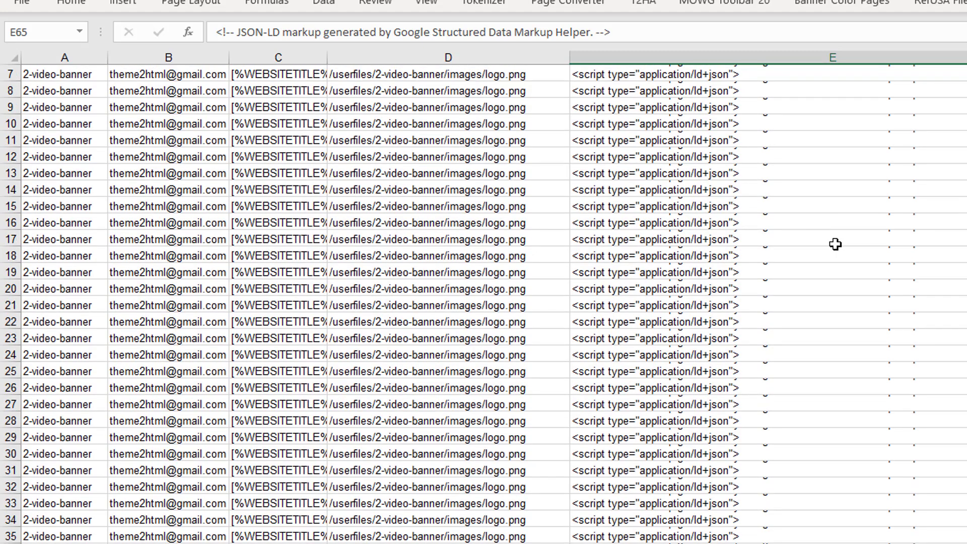
scroll(836, 244, "up", 2)
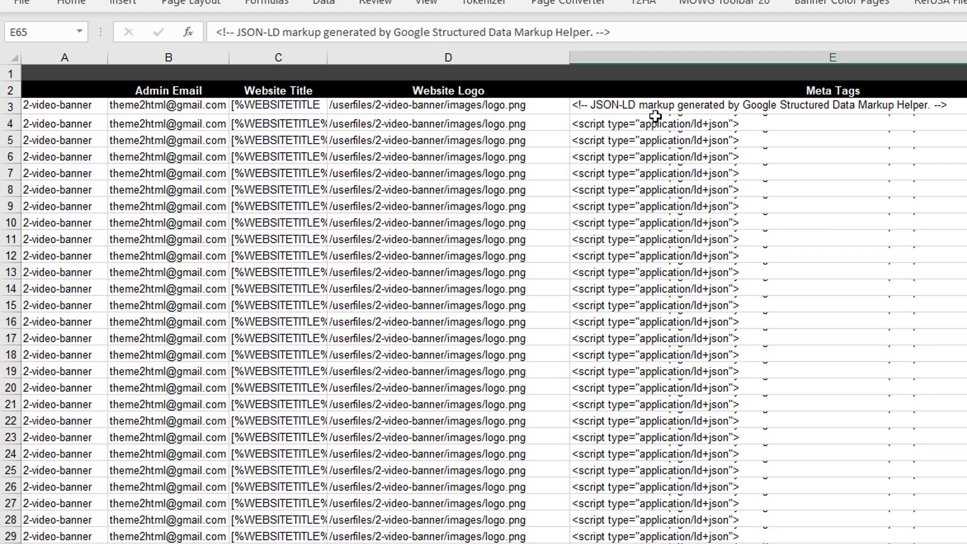
- Highlight the first three Meta Tags entries and review the website settings rows down to the end of the list
left_click_drag(651, 107, 663, 144)
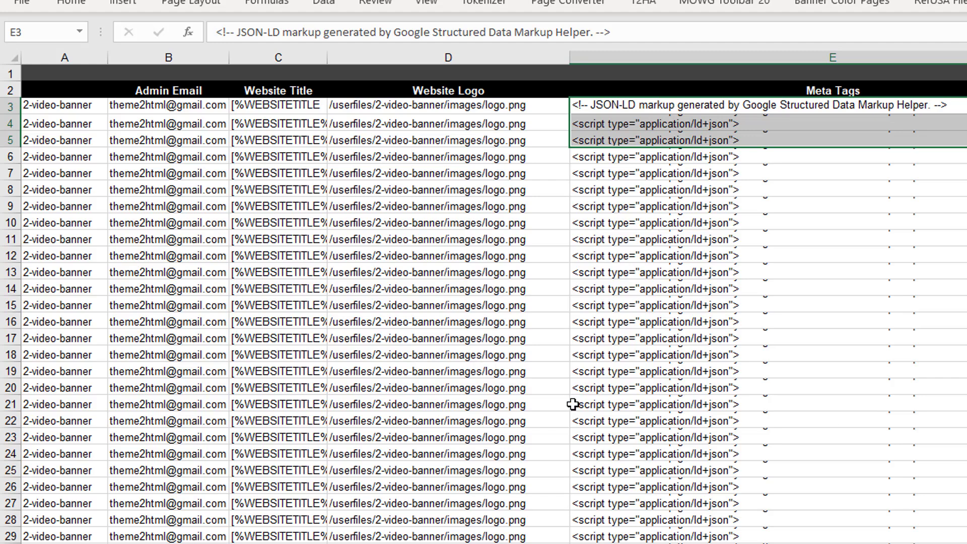
left_click(369, 240)
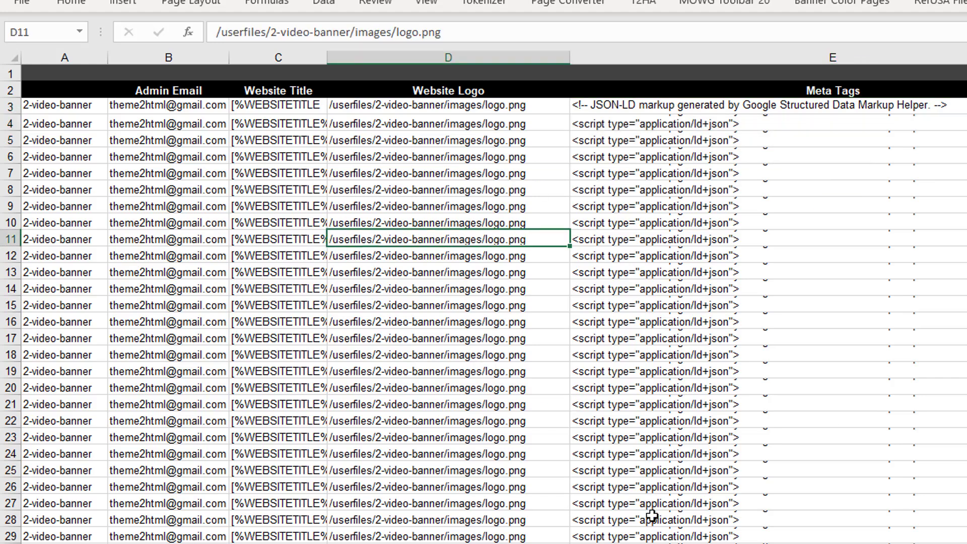
scroll(615, 438, "down", 20)
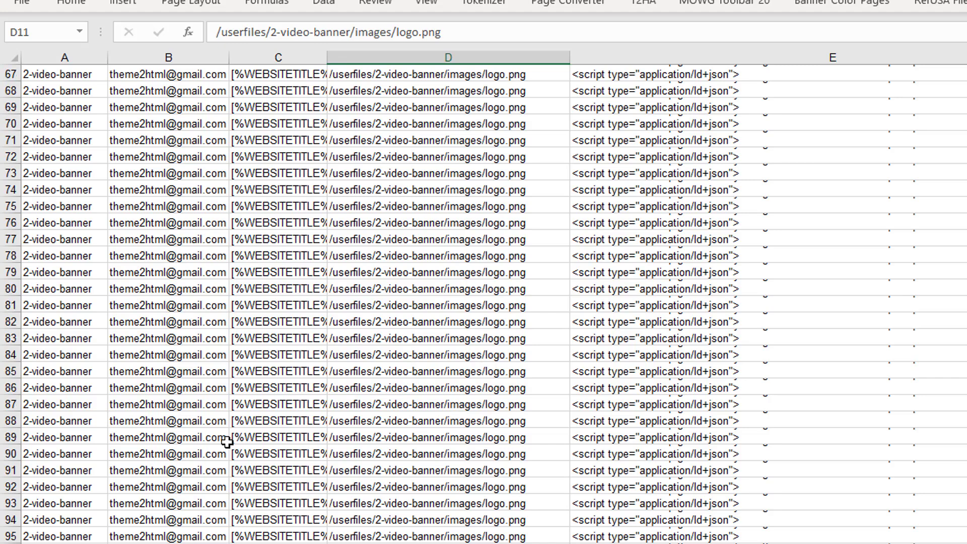
scroll(227, 442, "down", 3)
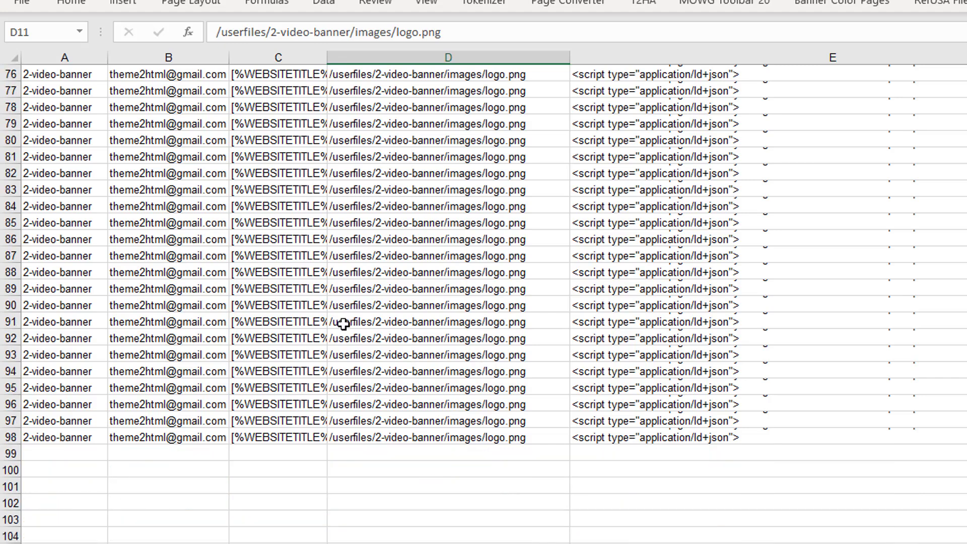
scroll(344, 324, "up", 20)
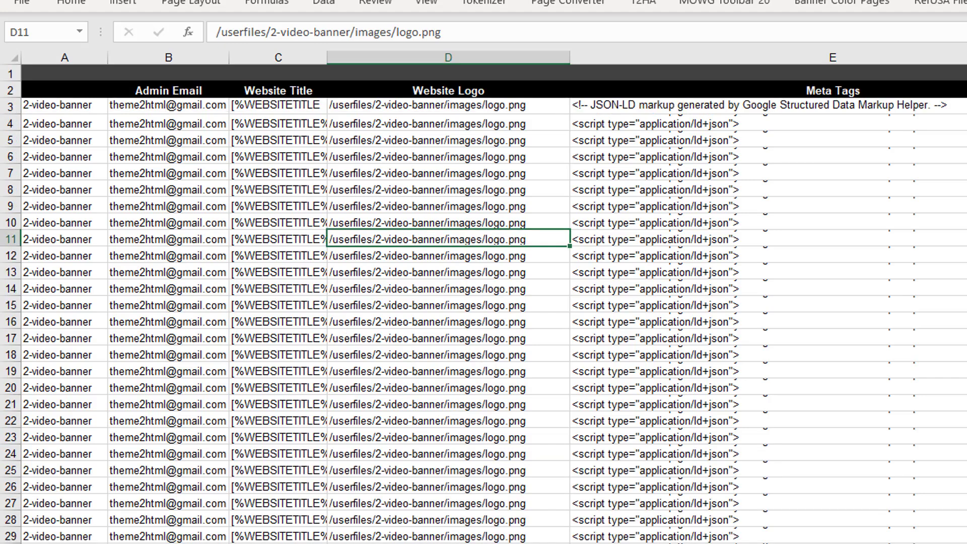
- Page through the layout, style, page content, widget and subdomain sheets and return to the global settings sheet
key("ctrl+Page_Down")
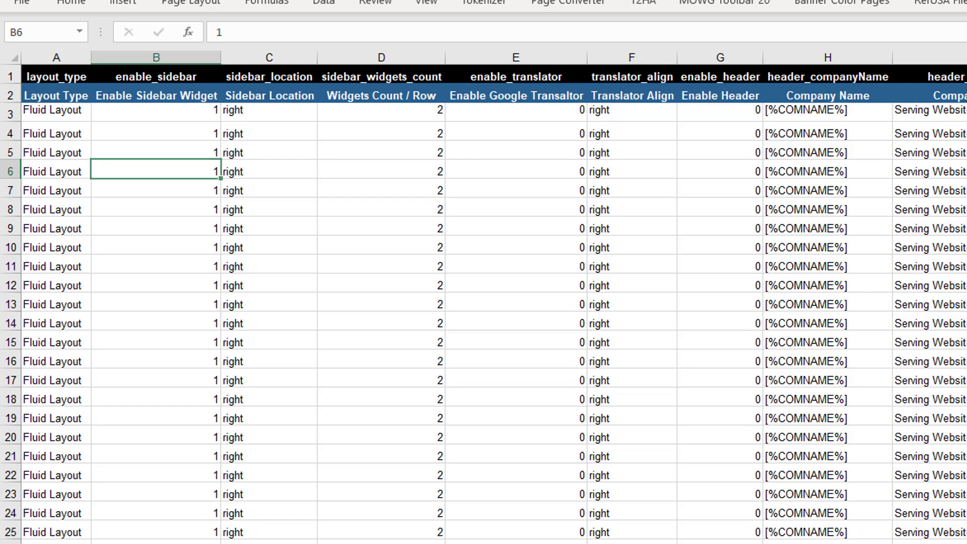
key("ctrl+Page_Down")
key("ctrl+Page_Down")
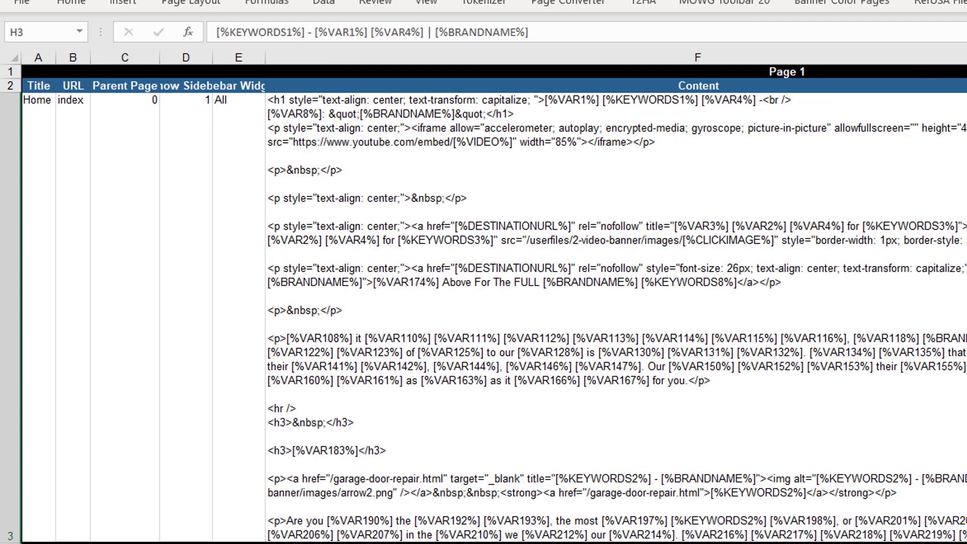
key("ctrl+Page_Down")
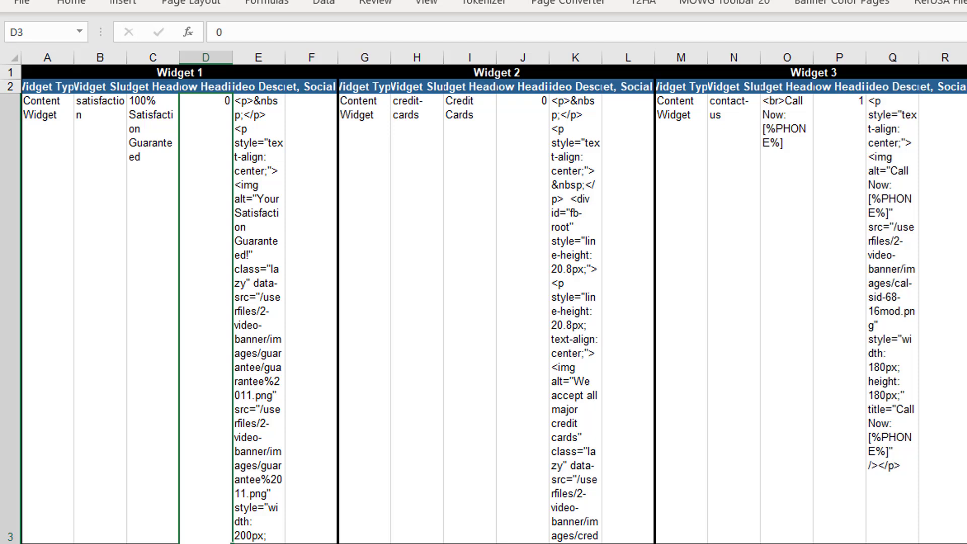
key("ctrl+Page_Down")
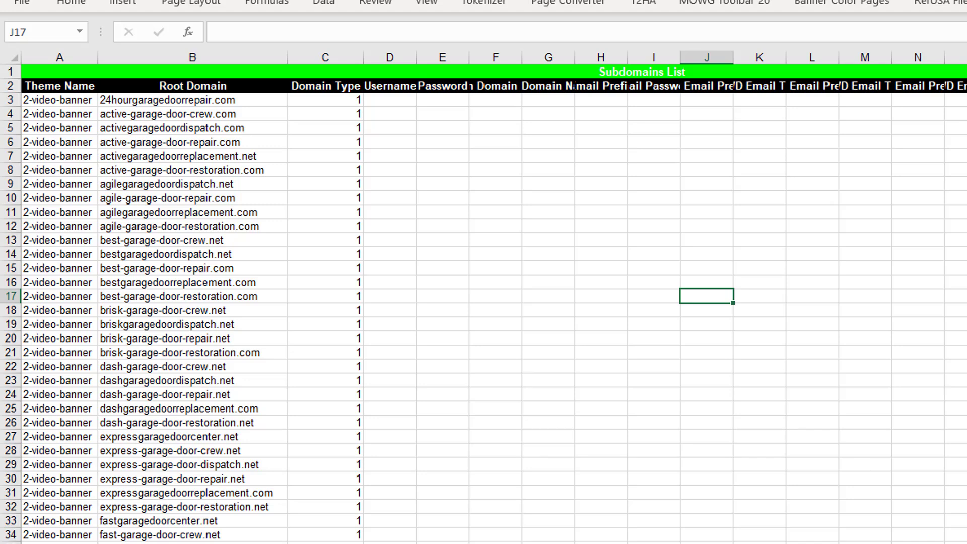
key("ctrl+Page_Down")
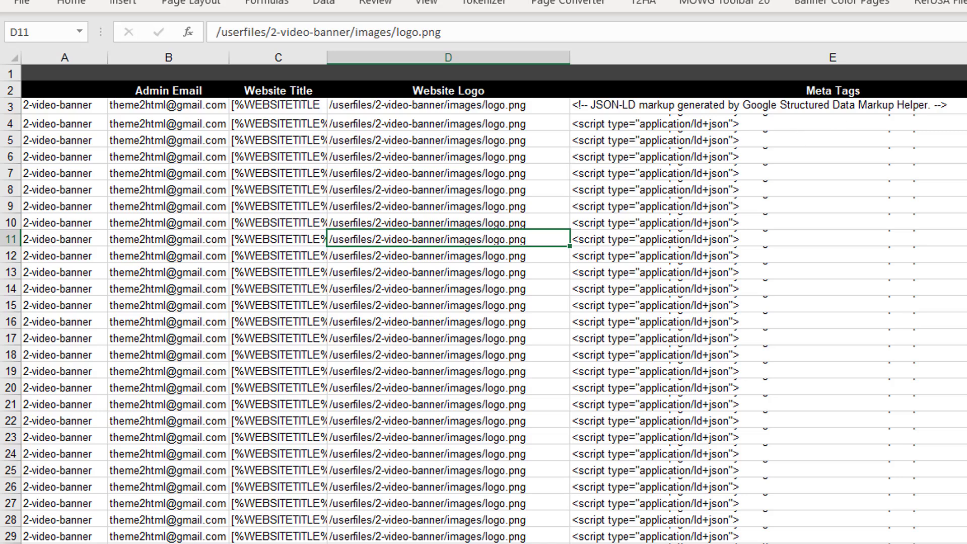
- Expand the formula bar for the first Meta Tags cell and read through its JSON-LD markup
left_click(723, 104)
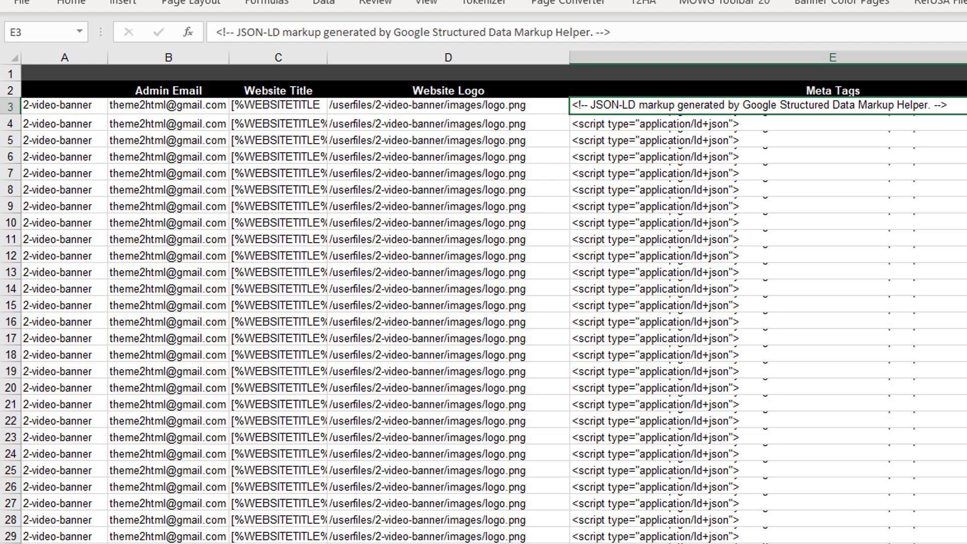
key("ctrl+shift+u")
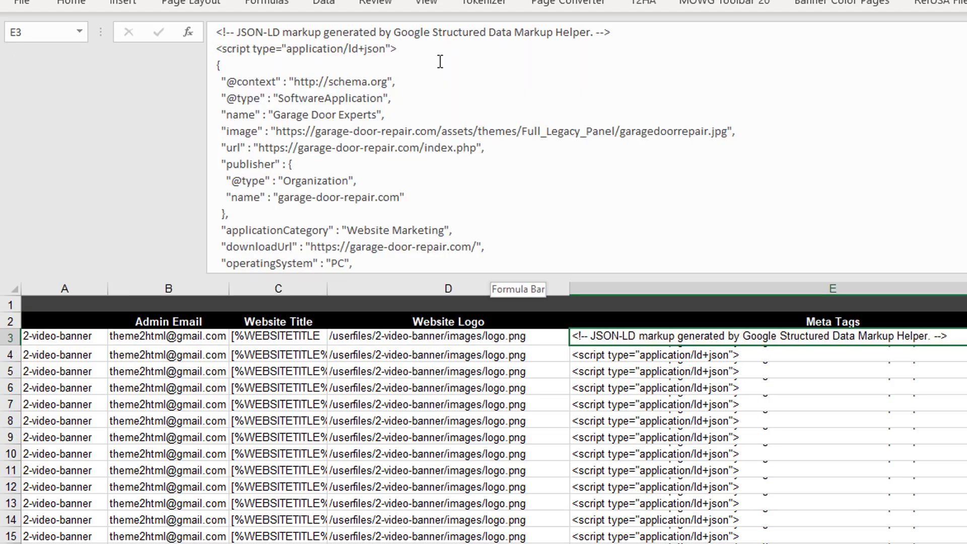
scroll(454, 80, "down", 1)
scroll(537, 147, "down", 1)
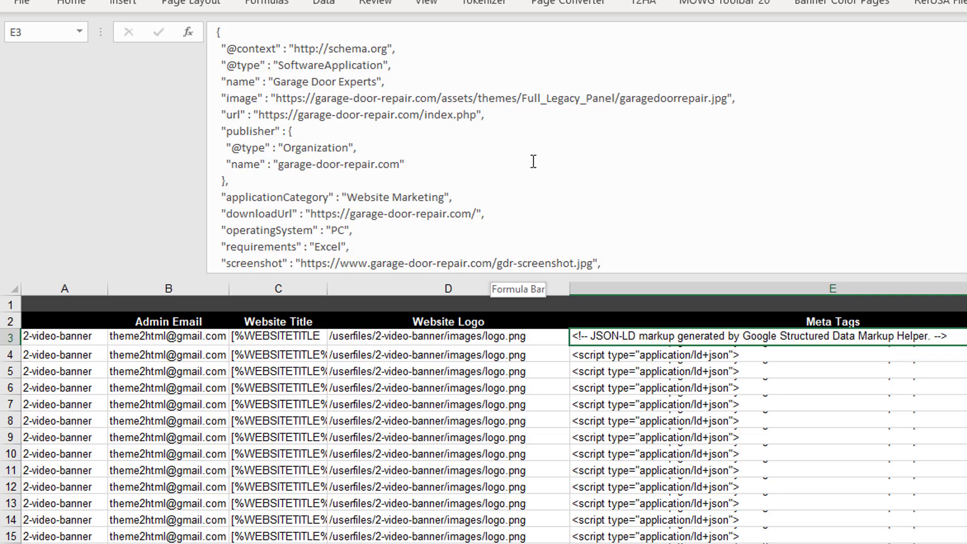
scroll(569, 145, "down", 2)
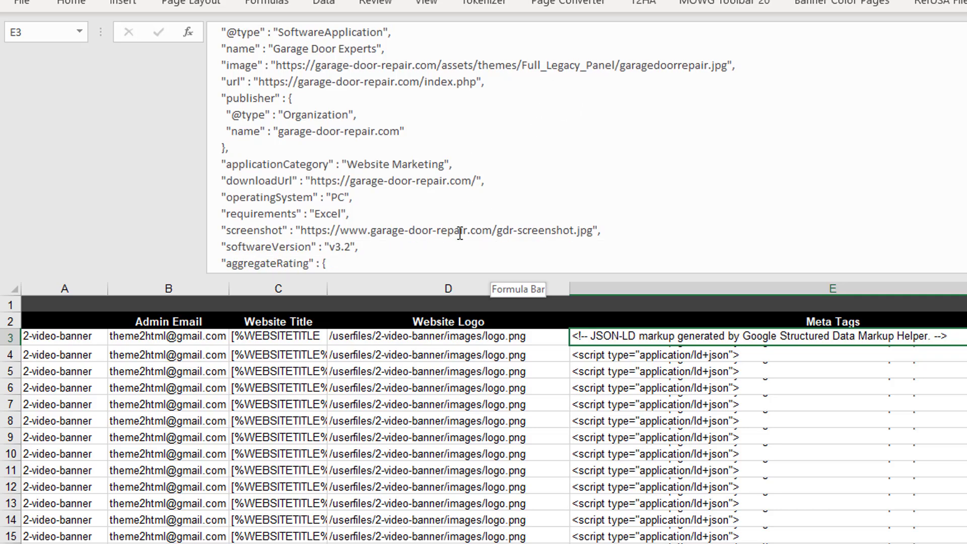
scroll(464, 231, "up", 4)
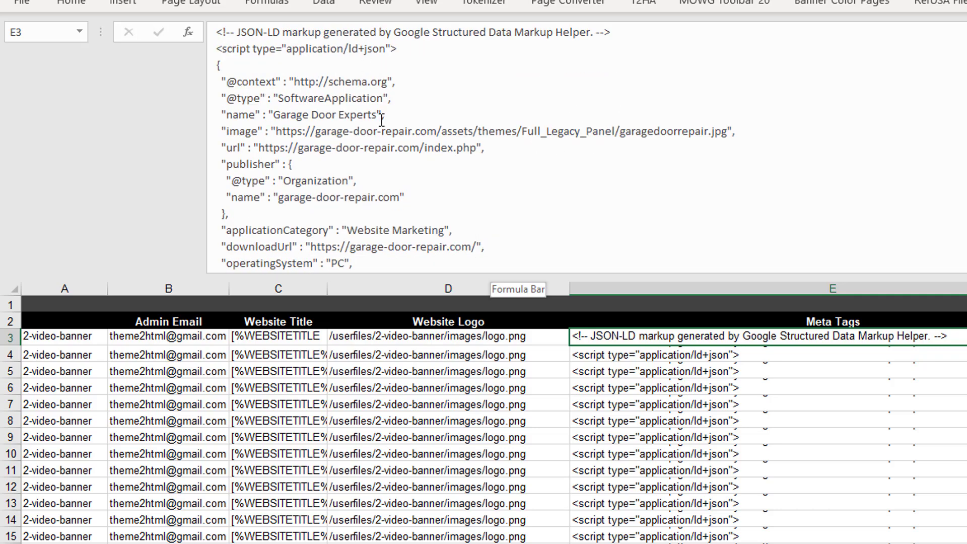
- Highlight the name, image address and url values in the first Meta Tags cell's JSON-LD markup and leave the cell
left_click_drag(377, 115, 273, 115)
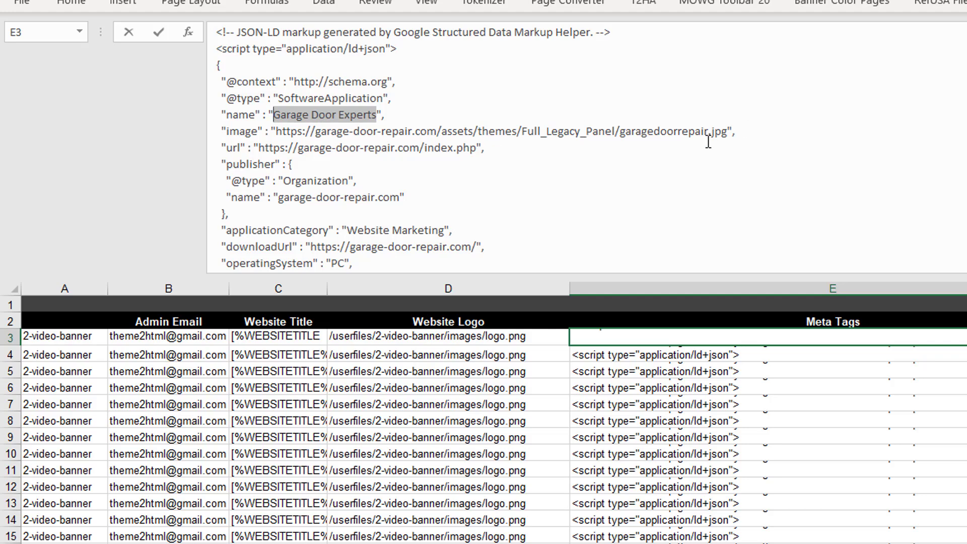
left_click_drag(722, 131, 272, 133)
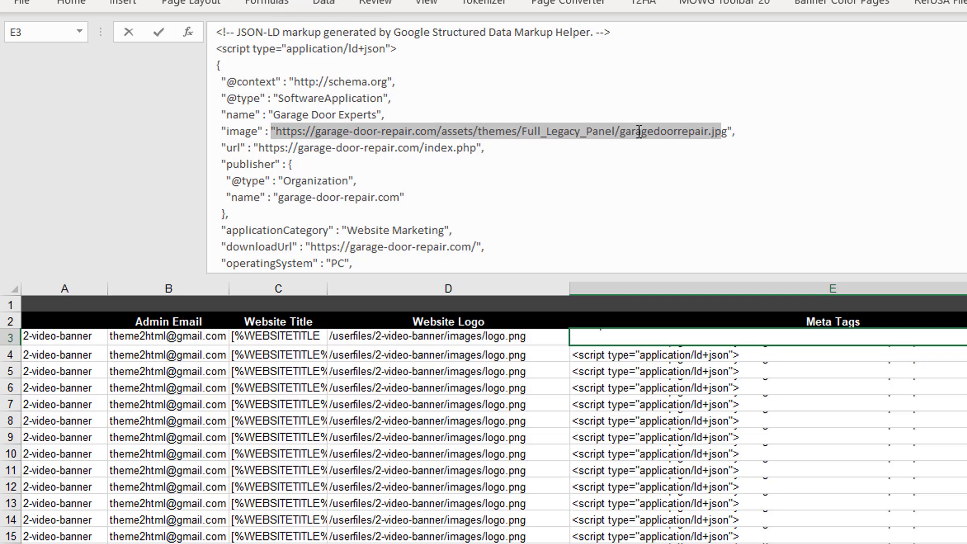
left_click_drag(470, 149, 298, 150)
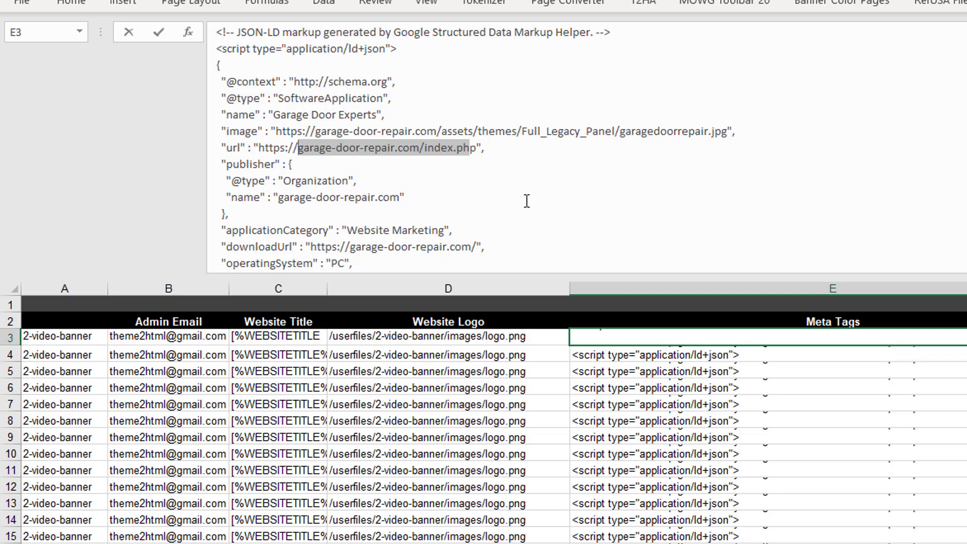
scroll(519, 203, "down", 1)
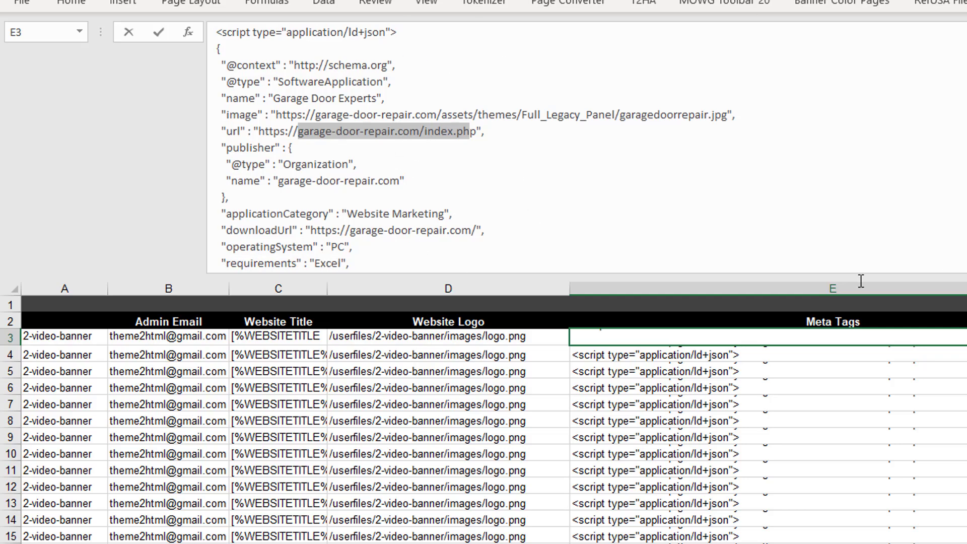
left_click(396, 499)
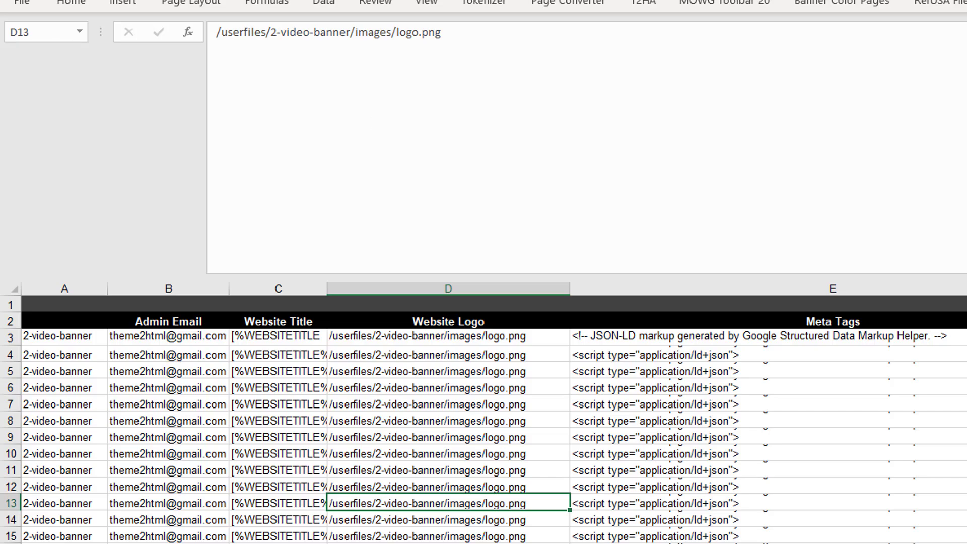
- Switch to Website Installer in the browser and open Global Settings to locate the Meta Tags field under General Setting
key("alt+Tab")
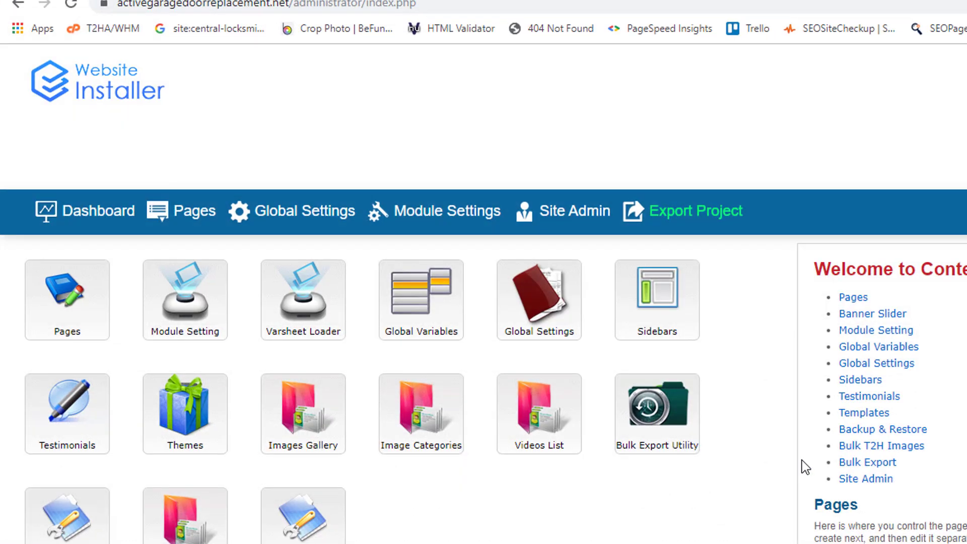
left_click(283, 210)
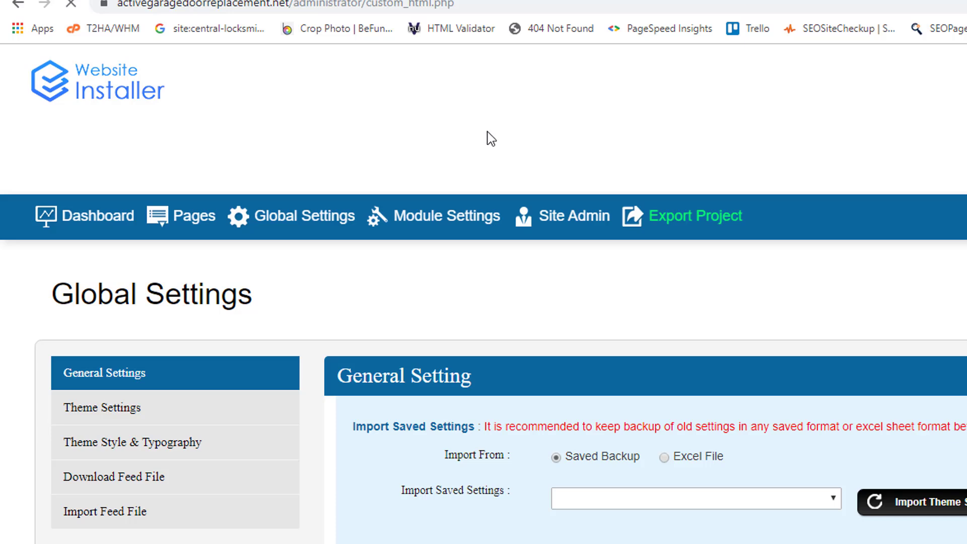
scroll(700, 140, "down", 5)
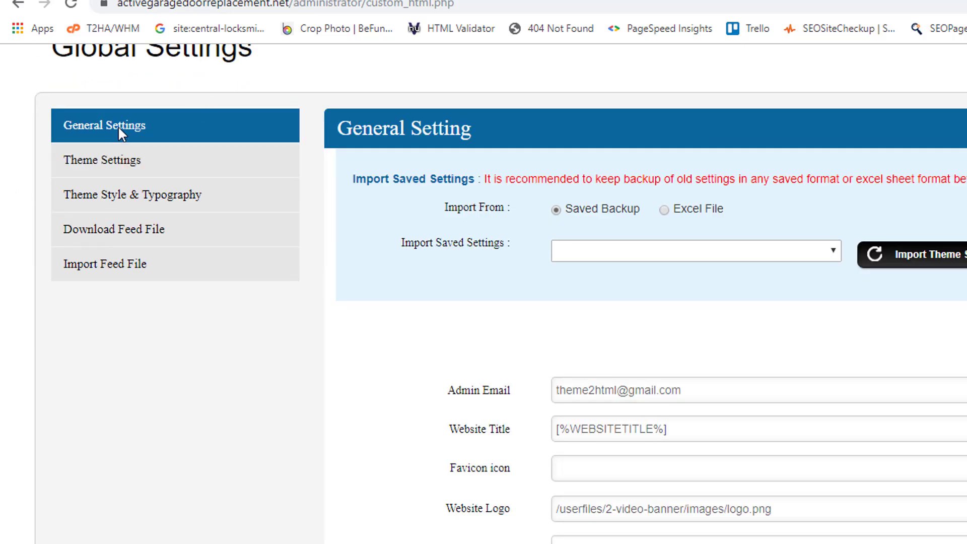
scroll(428, 220, "down", 5)
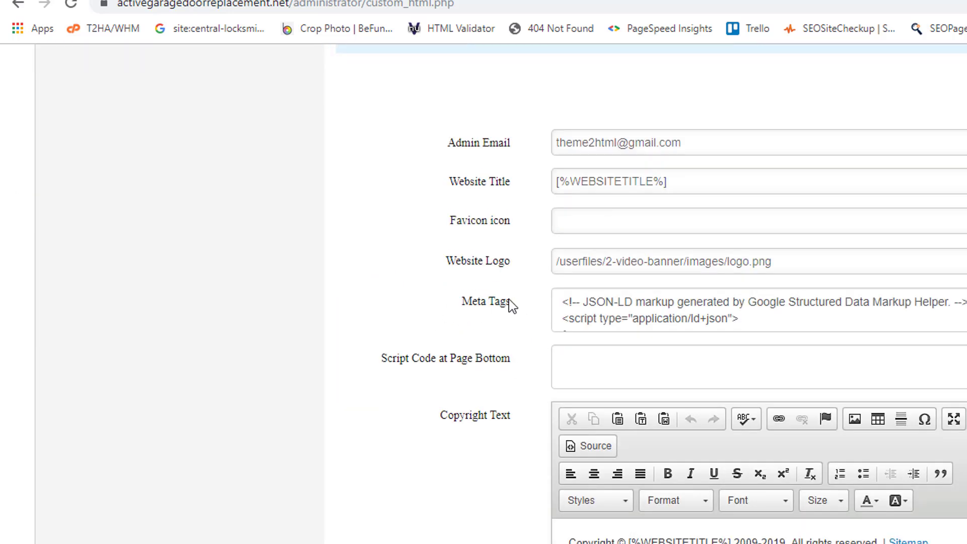
left_click_drag(472, 305, 503, 304)
- Read through the JSON-LD markup in the Meta Tags field, checking its type, name, image, url and publisher entries
left_click(730, 305)
key("Down")
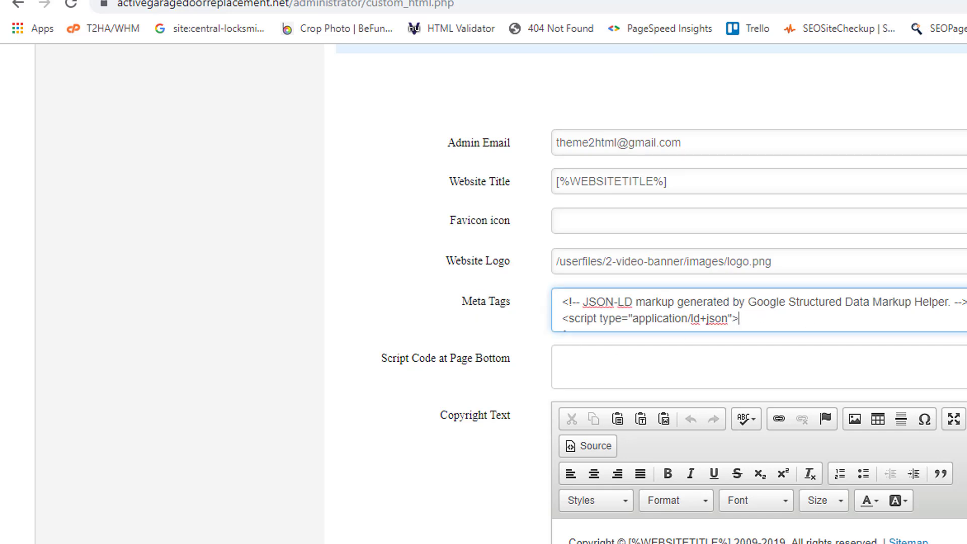
key("Down")
key("Down")
key("Down")
key("Down")
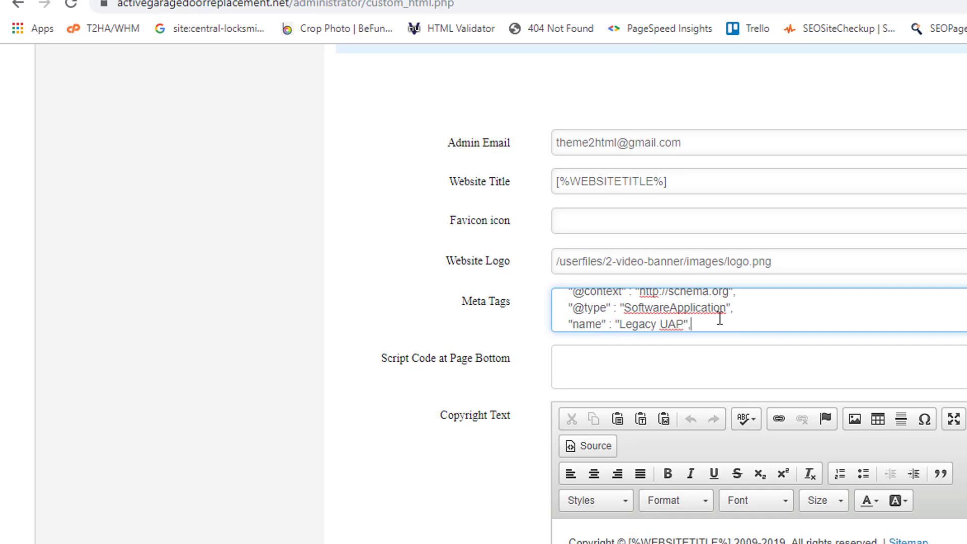
left_click_drag(730, 309, 623, 308)
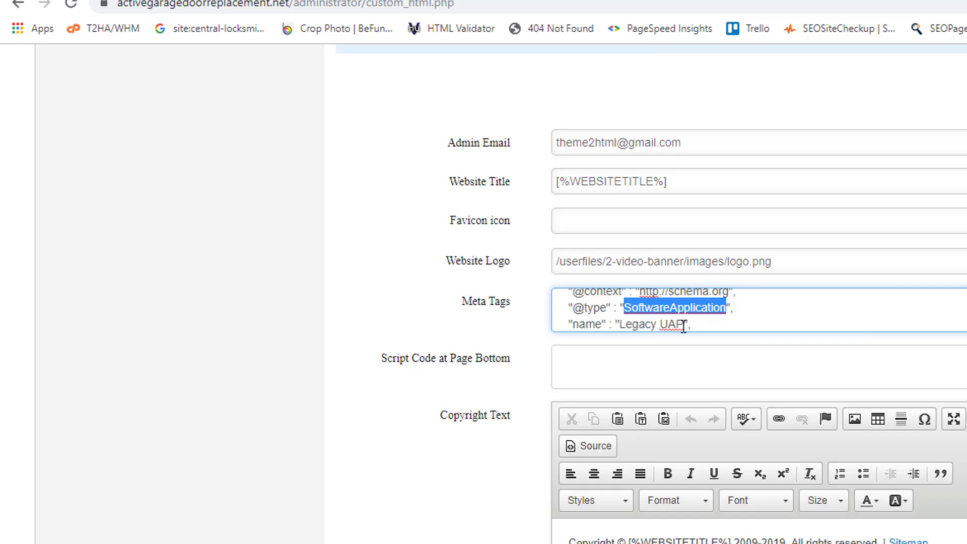
left_click_drag(685, 325, 690, 296)
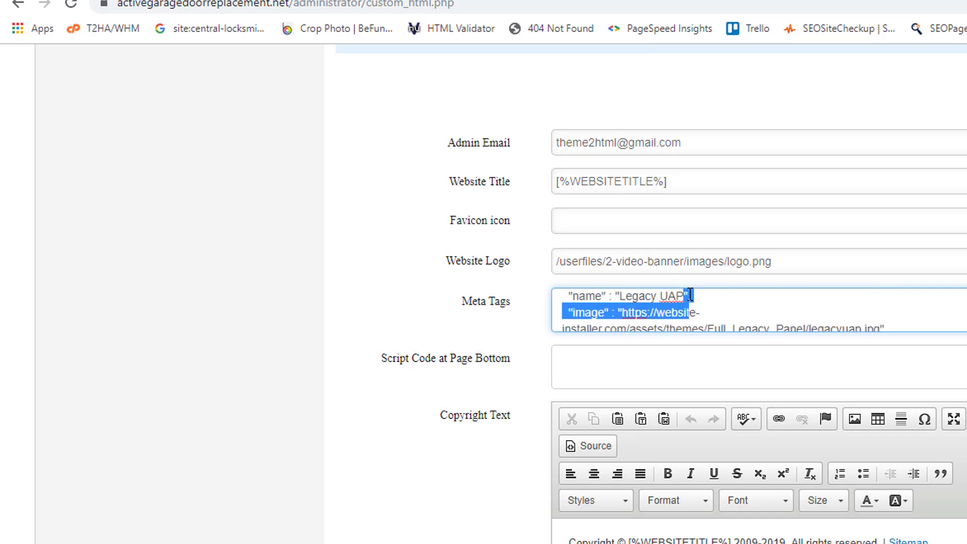
left_click(803, 308)
scroll(730, 313, "up", 3)
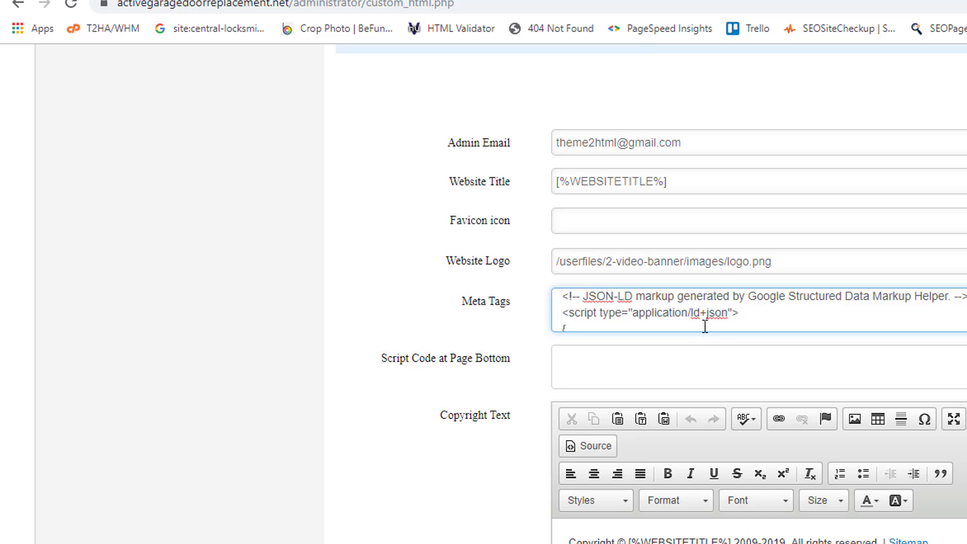
scroll(655, 318, "down", 3)
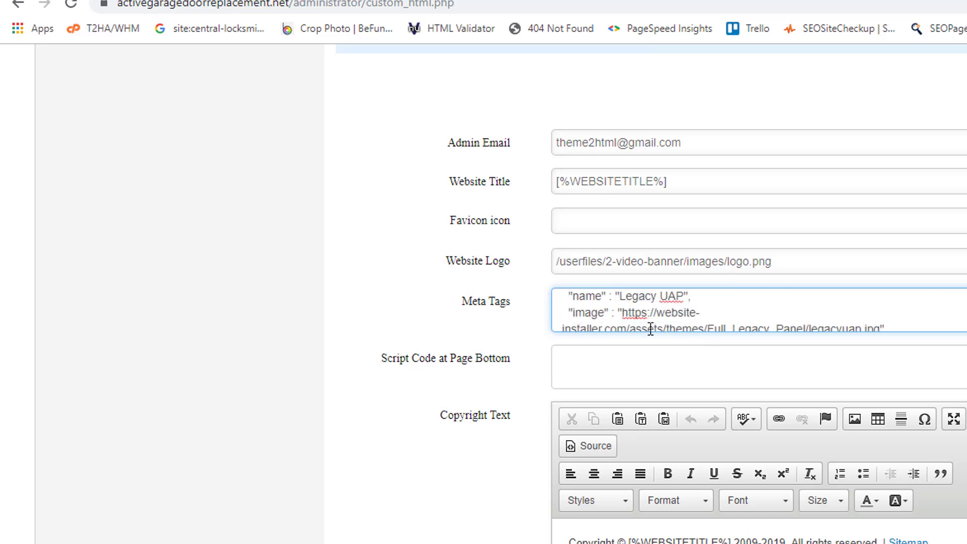
scroll(755, 310, "down", 1)
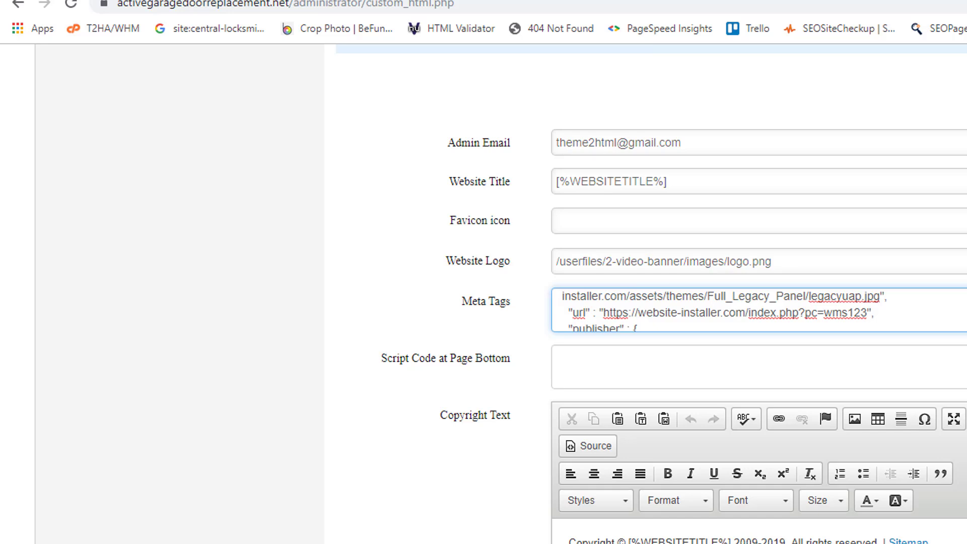
scroll(756, 310, "down", 1)
scroll(756, 310, "down", 1)
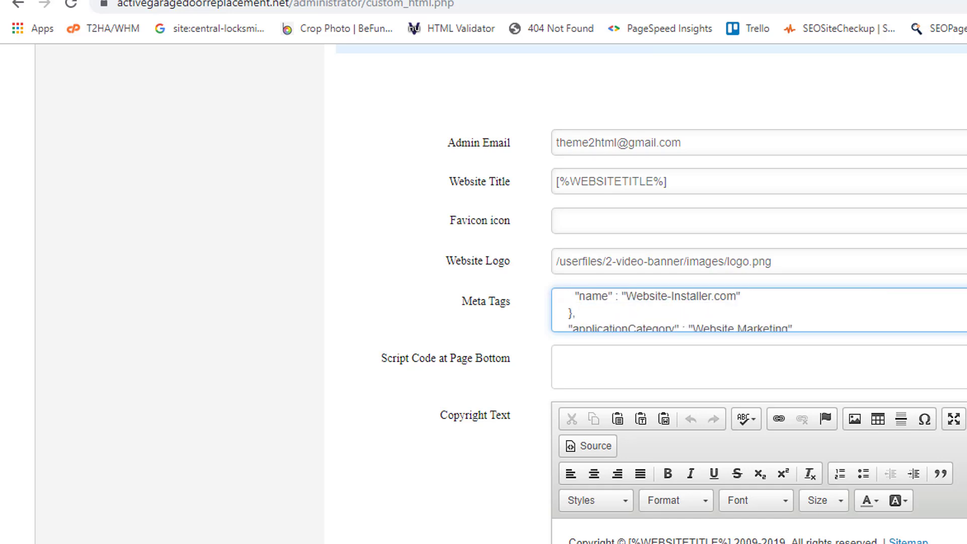
scroll(756, 310, "down", 1)
scroll(756, 310, "up", 5)
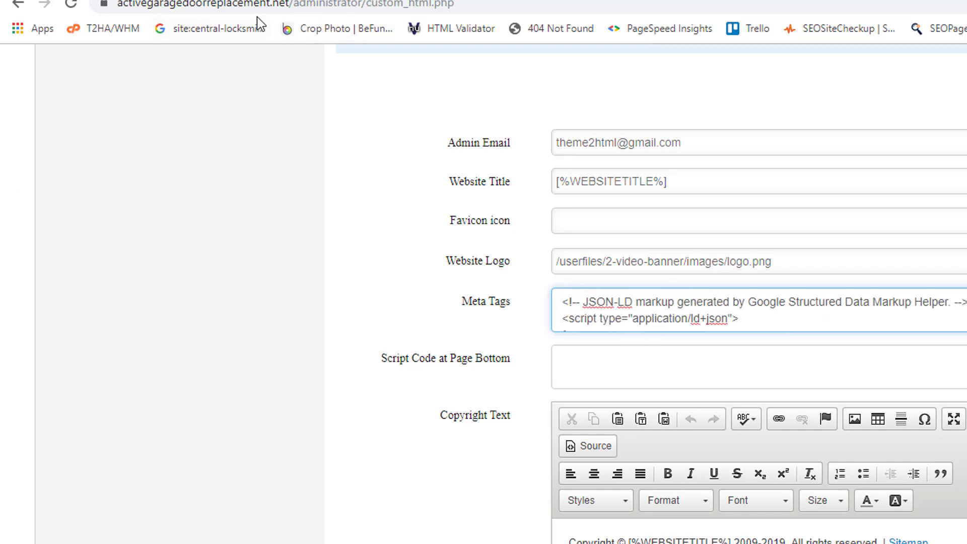
- Open the Manage Pages list, and switch back to the Excel workbook to collapse its formula bar
scroll(319, 162, "up", 10)
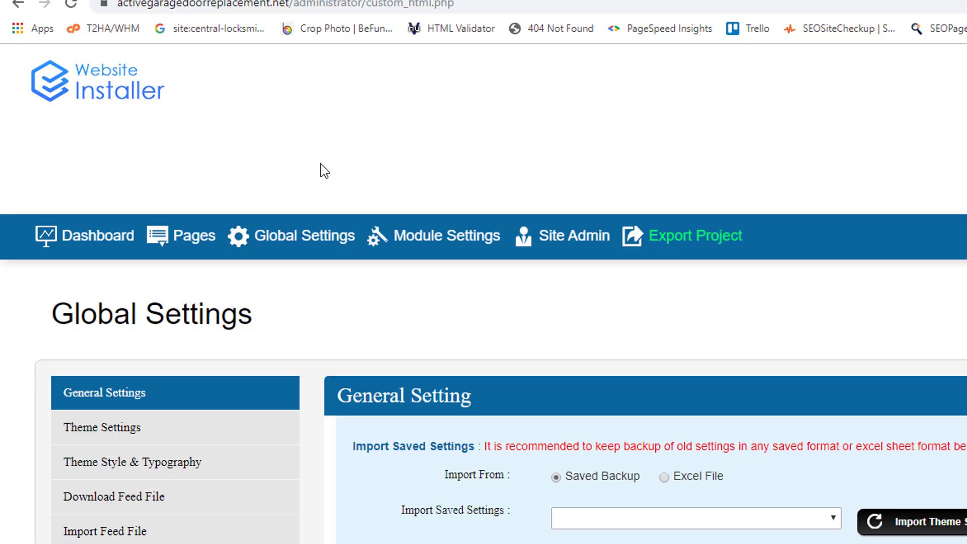
left_click(185, 254)
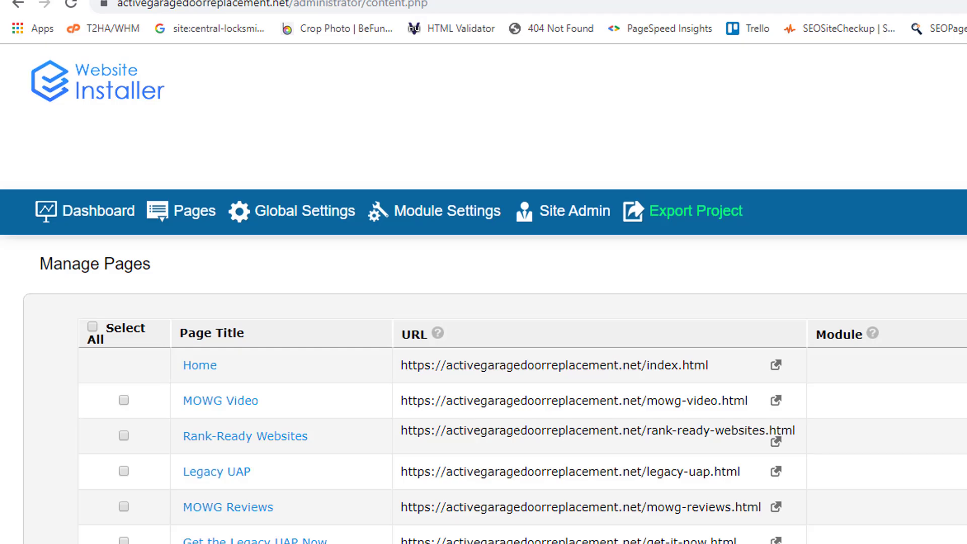
key("alt+Tab")
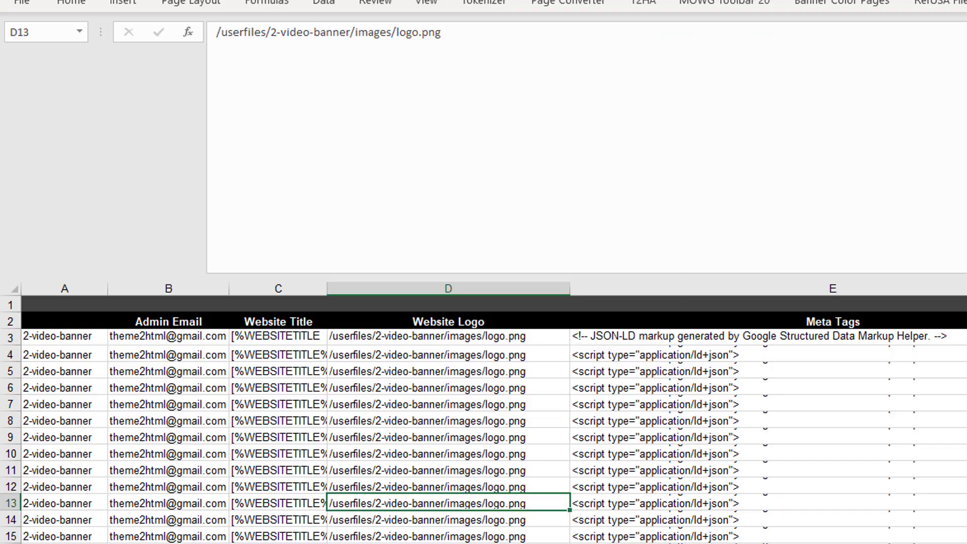
key("ctrl+shift+u")
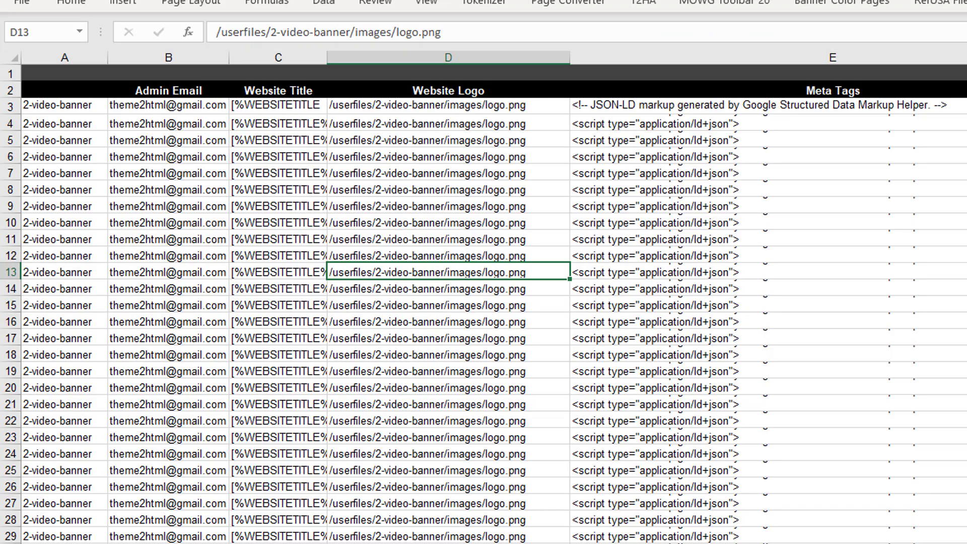
- Page through the layout, style, page content, widget, testimonial and subdomain sheets of the feed-file workbook
key("ctrl+Page_Down")
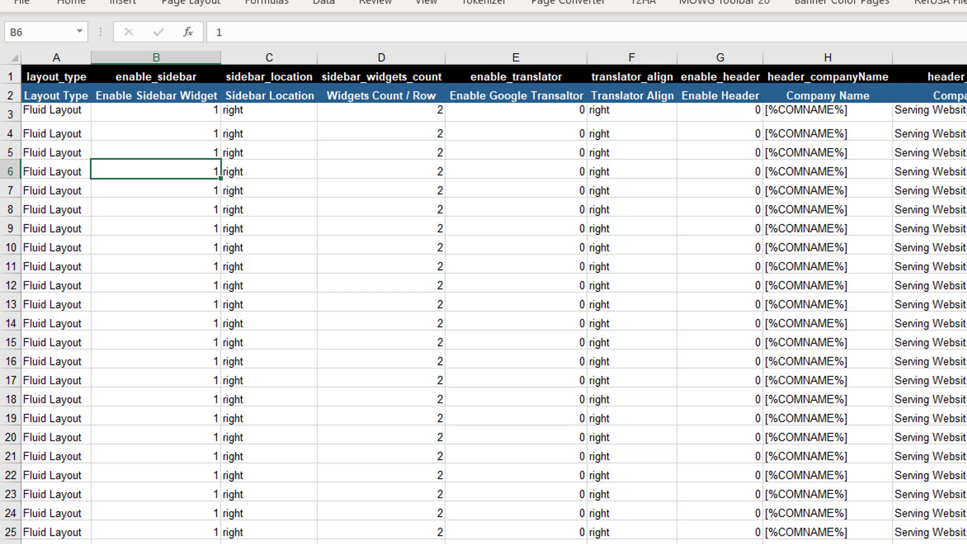
key("ctrl+Page_Down")
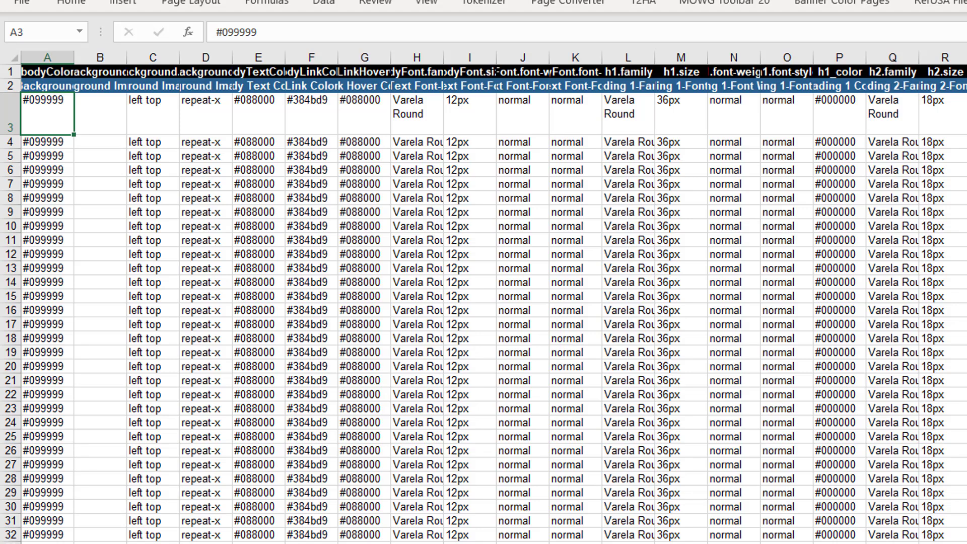
key("ctrl+Page_Down")
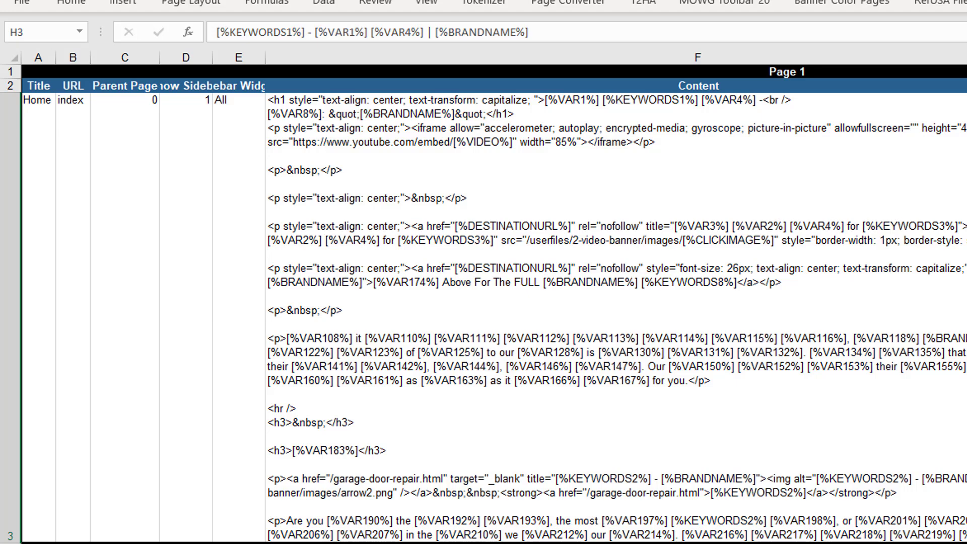
key("ctrl+Page_Down")
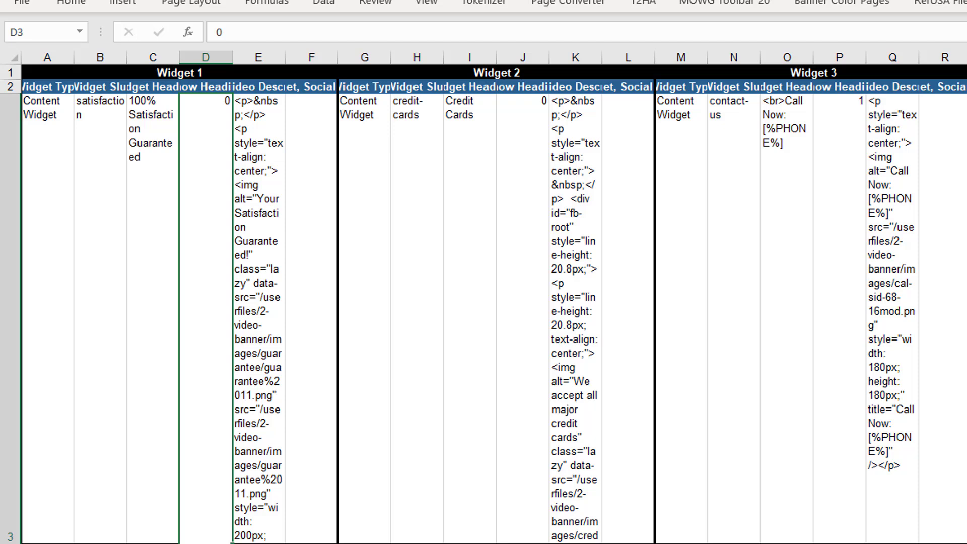
key("ctrl+Page_Down")
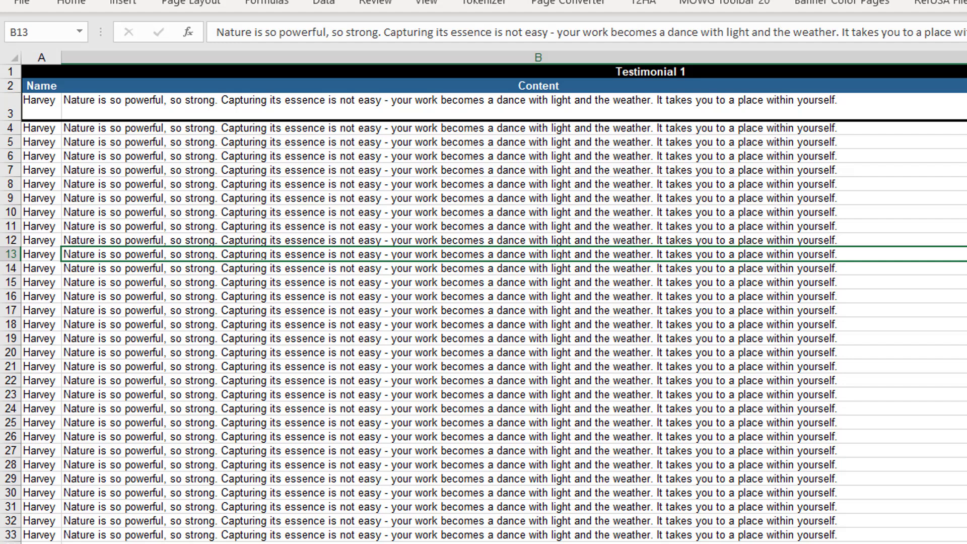
key("ctrl+Page_Down")
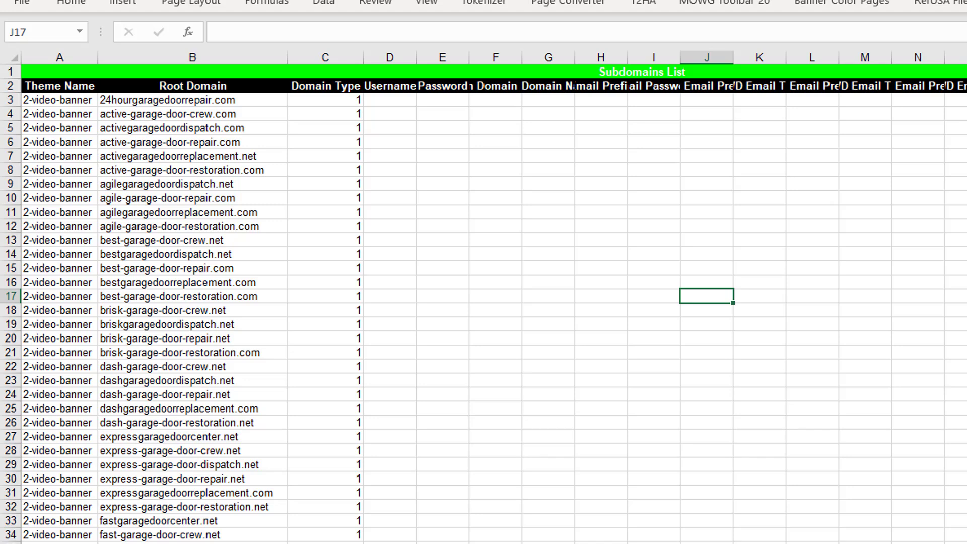
- Revisit the global settings, subdomain, style and page content sheets and finish on the layout sheet
key("ctrl+Page_Down")
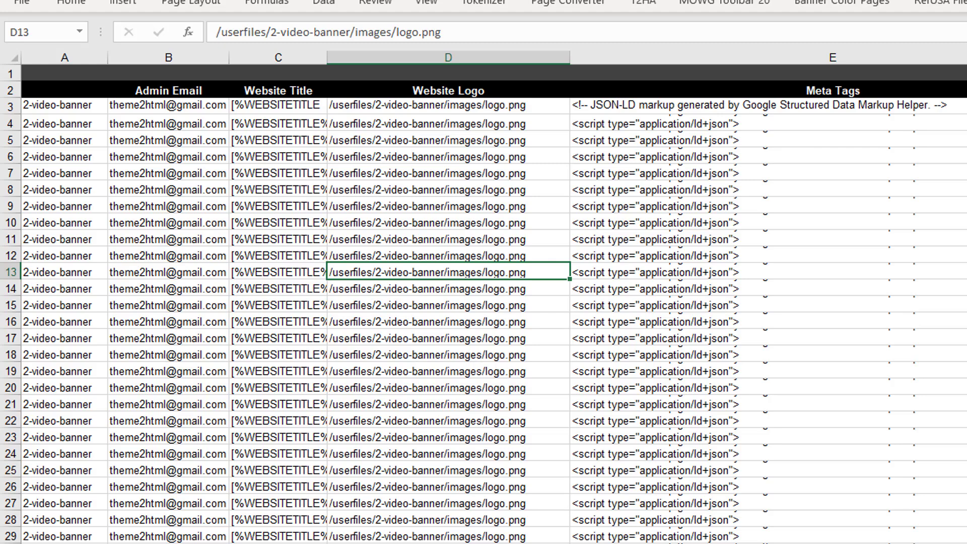
key("ctrl+Page_Up")
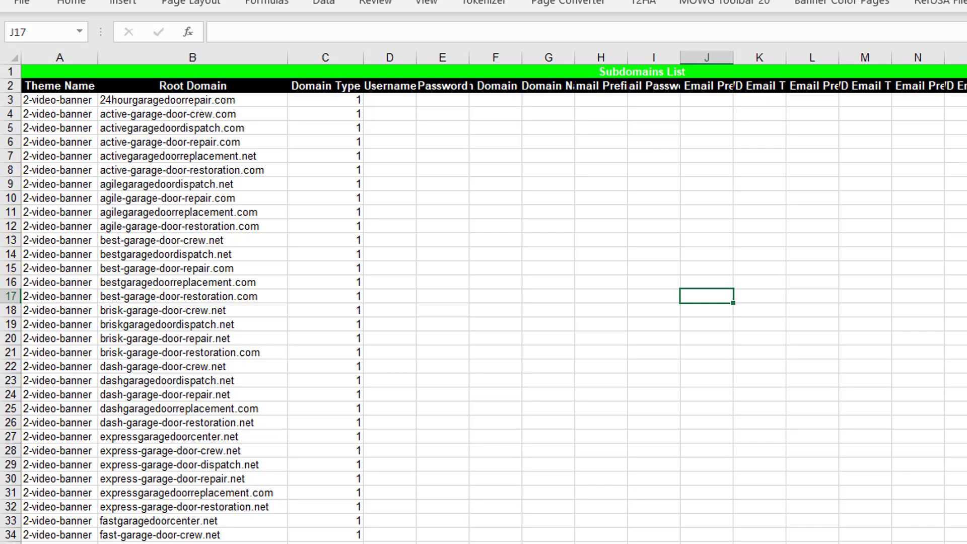
key("ctrl+Page_Down")
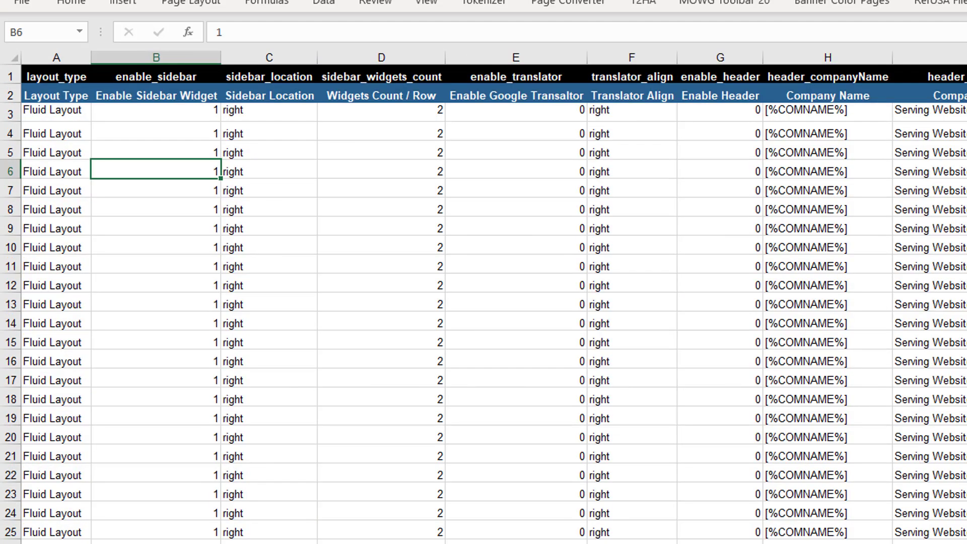
key("ctrl+Page_Down")
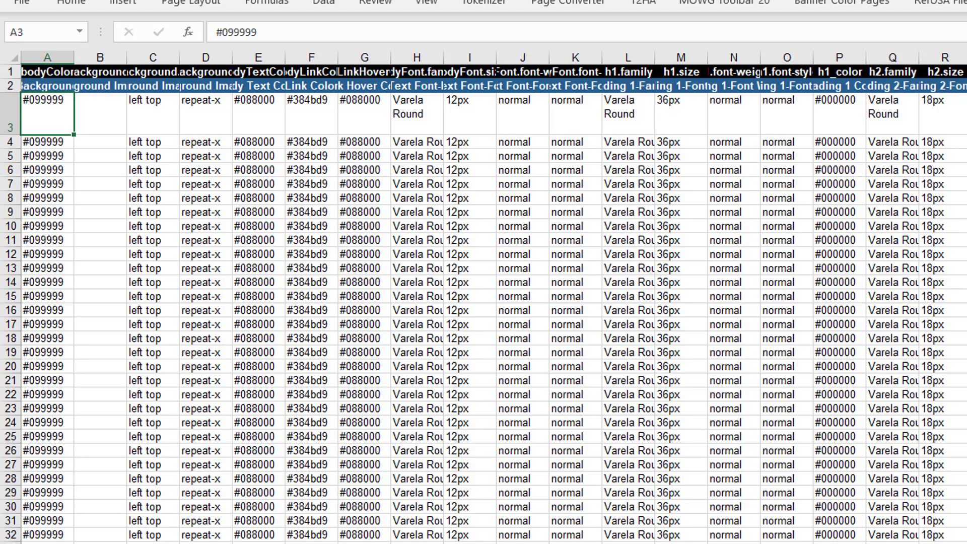
key("ctrl+Page_Up")
key("ctrl+Page_Up")
key("ctrl+Page_Up")
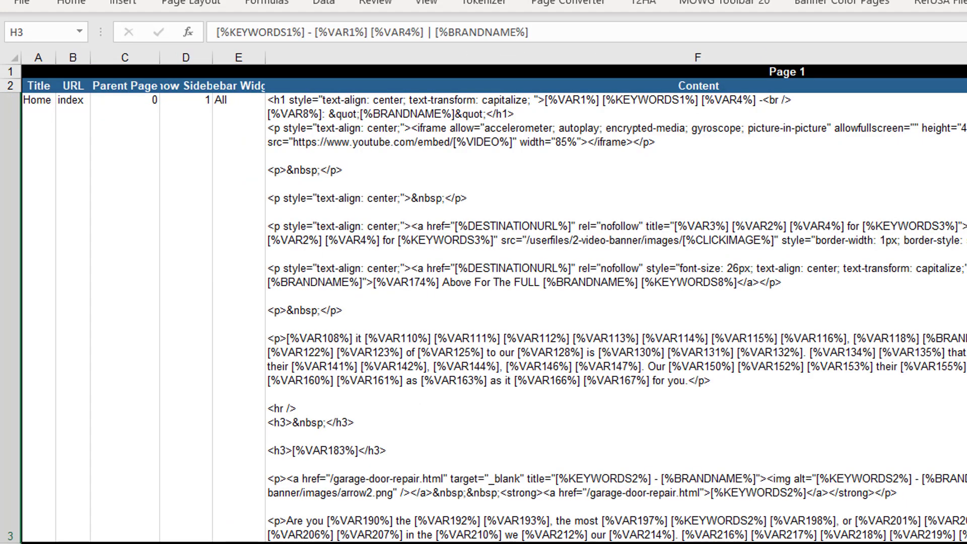
key("ctrl+Page_Down")
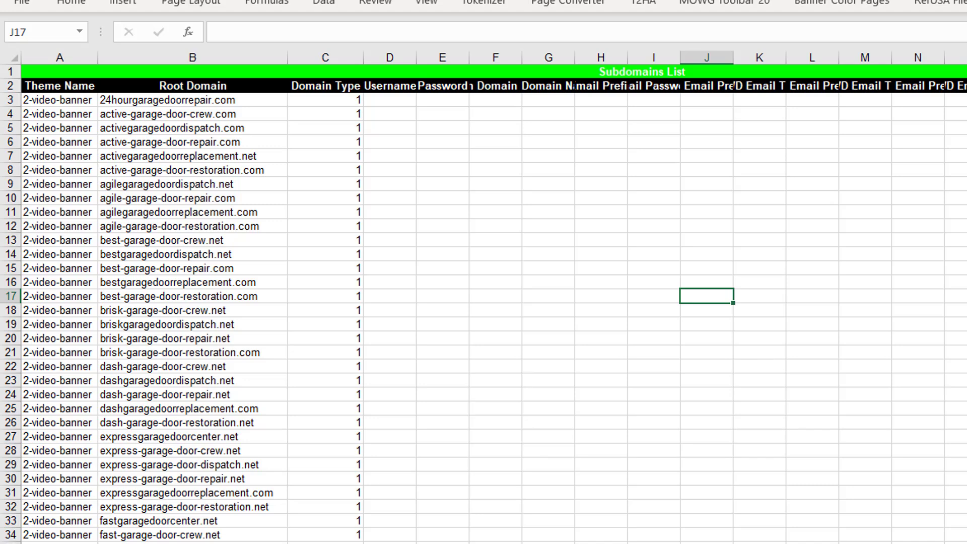
key("ctrl+Page_Down")
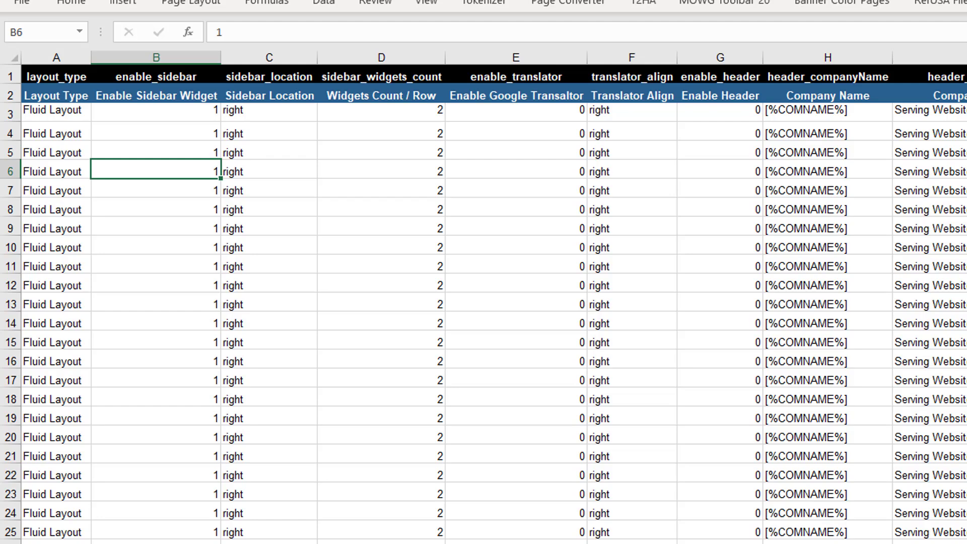
- Compare the General Settings and Theme Options Settings sheets, checking the first header company slogan cell, and switch to Theme Style and Typography
key("ctrl+Page_Down")
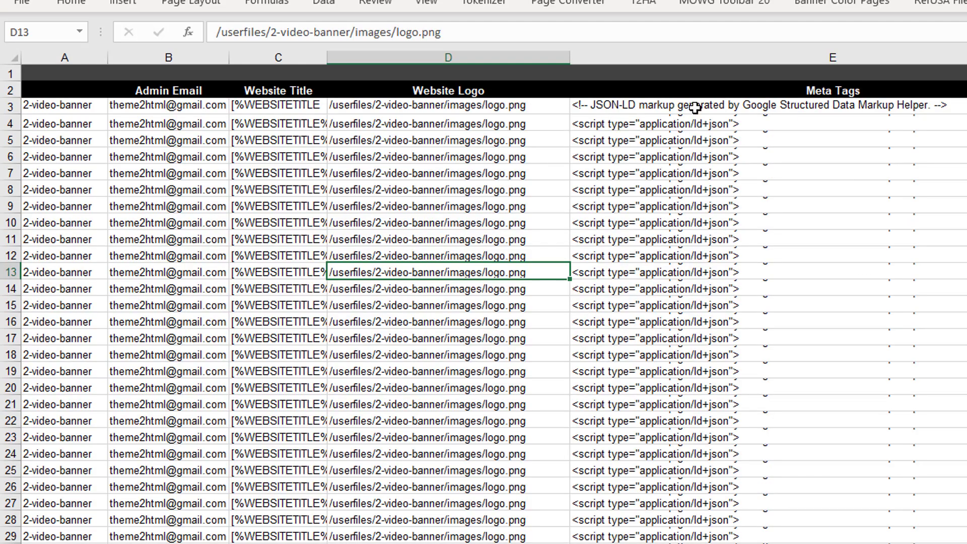
left_click(691, 107)
key("ctrl+Page_Up")
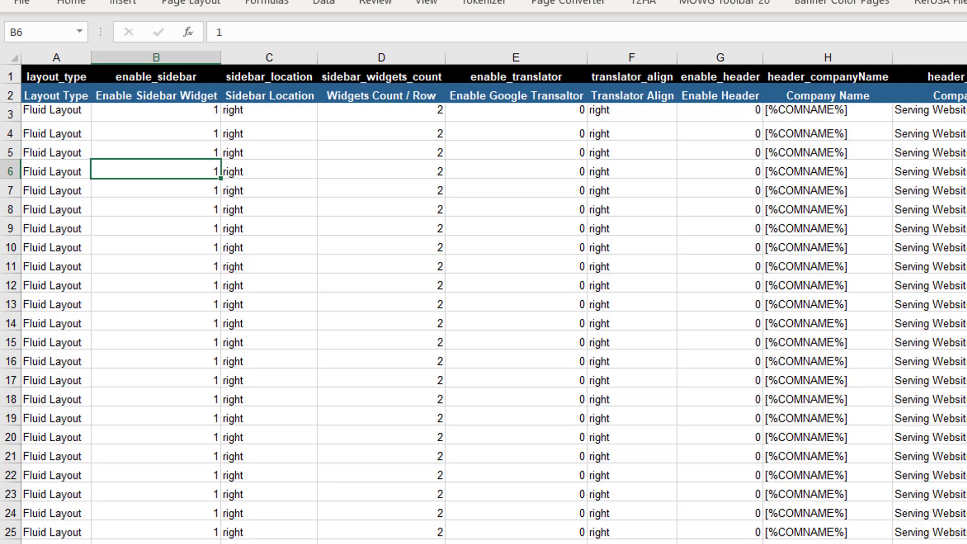
left_click(896, 113)
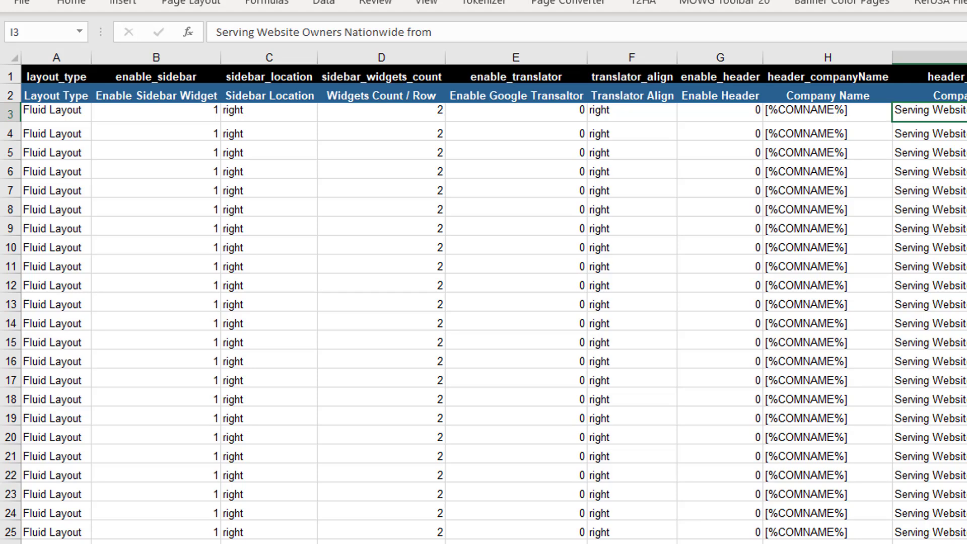
left_click(323, 543)
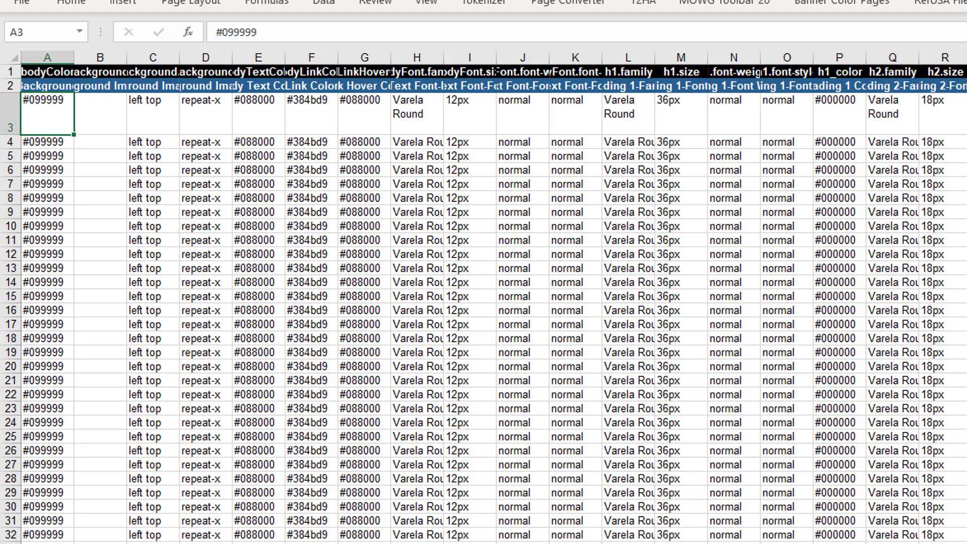
- Page through the Pages, Sidebar Widgets, Testimonials, Image Category and Image Gallery sheets to the Videos sheet
key("ctrl+Page_Down")
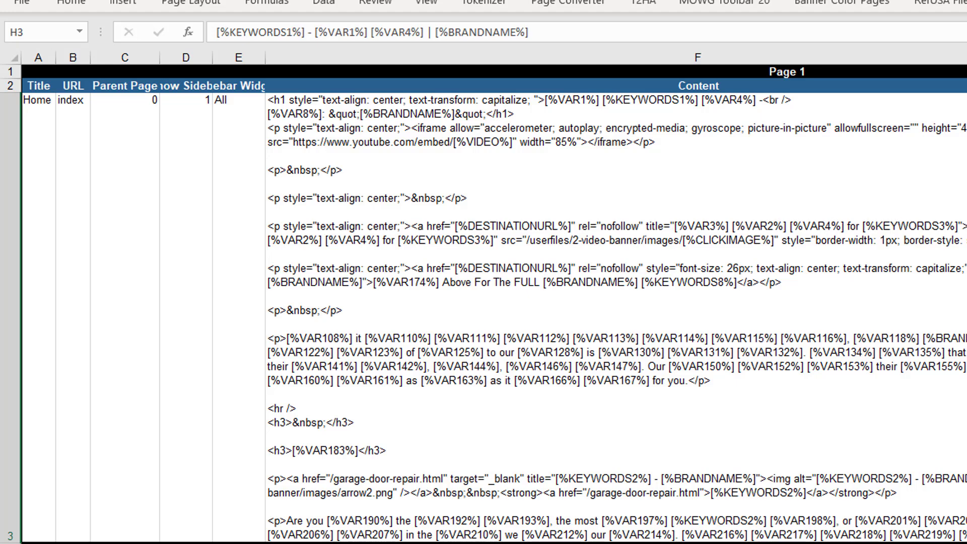
key("Right")
key("Left")
key("ctrl+Page_Down")
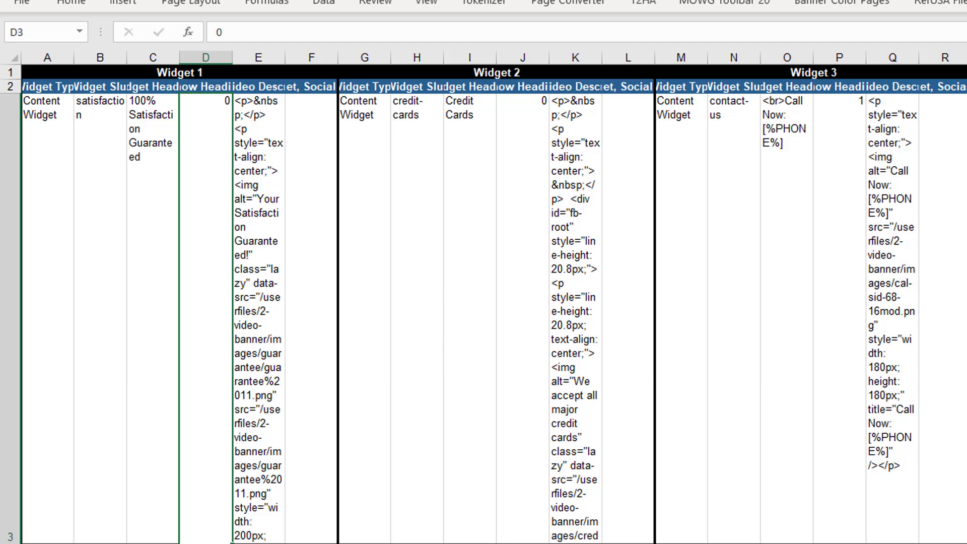
key("ctrl+Page_Down")
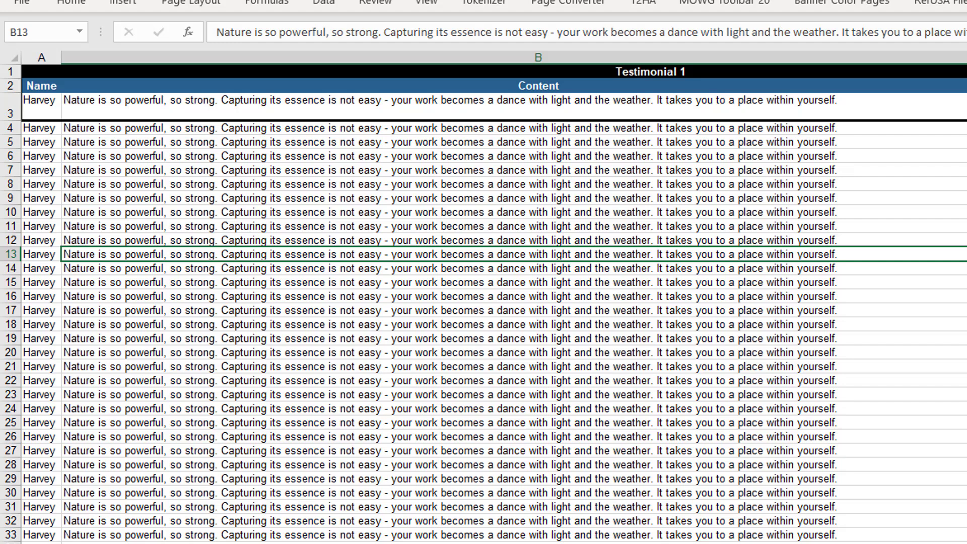
key("ctrl+Page_Down")
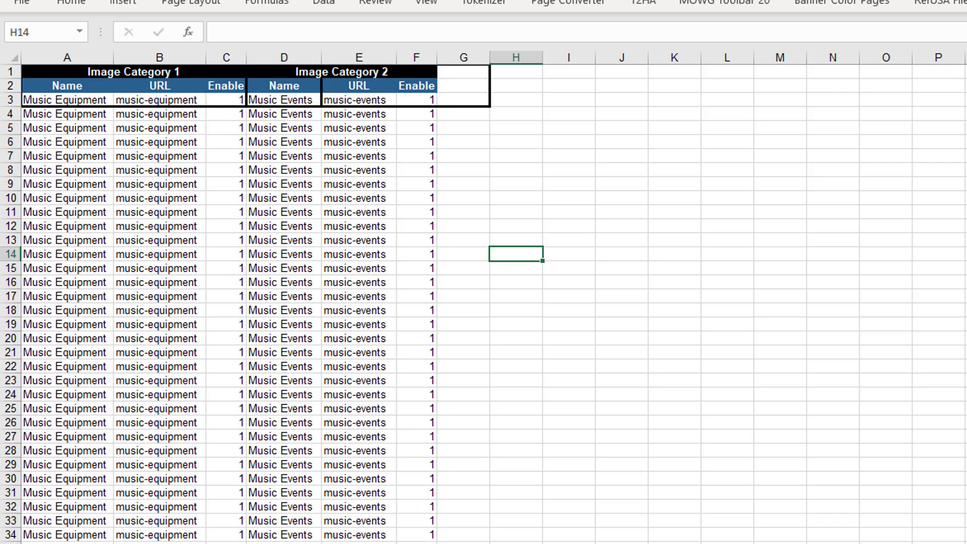
key("ctrl+Page_Down")
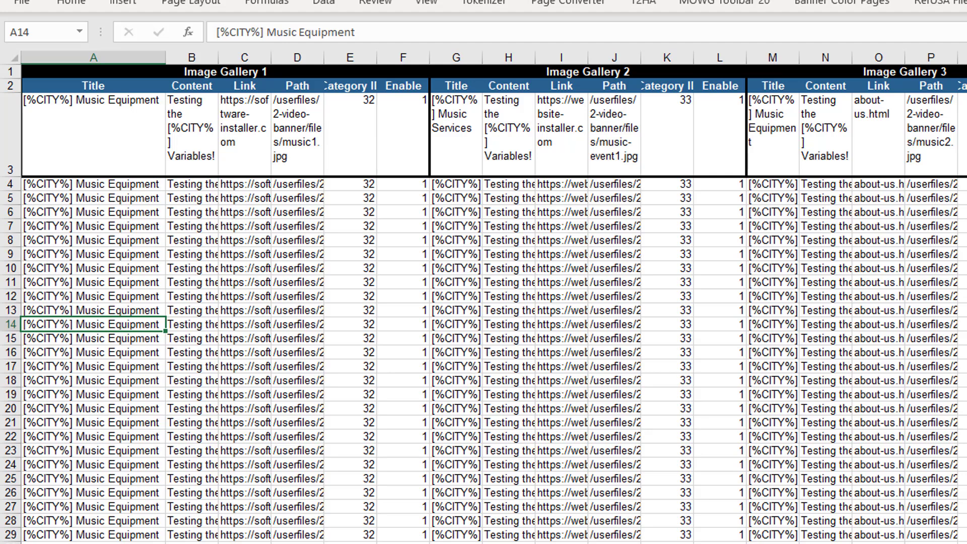
key("ctrl+Page_Down")
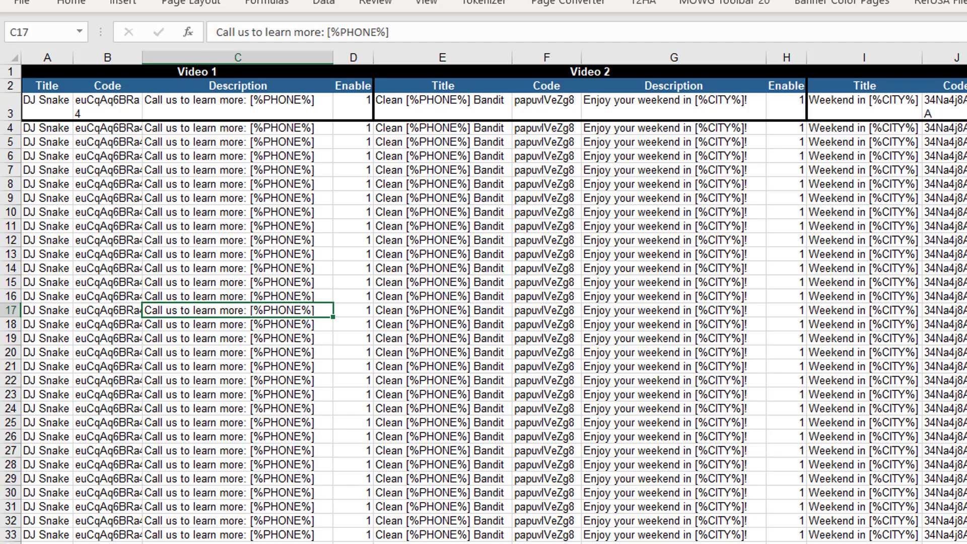
- Examine the title, code, description and enable cells of Video 1 in row 3 of the Videos sheet
left_click(32, 103)
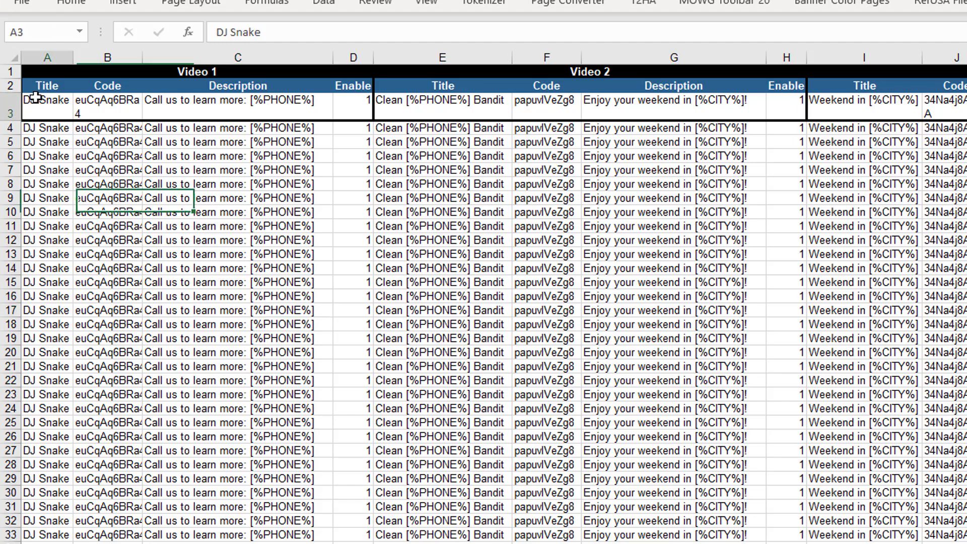
left_click(86, 103)
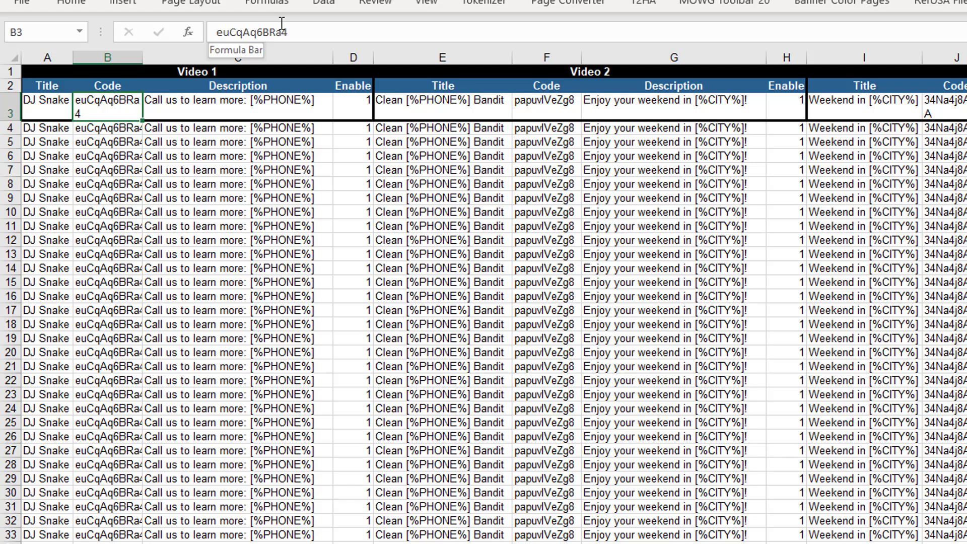
left_click(230, 107)
left_click(355, 105)
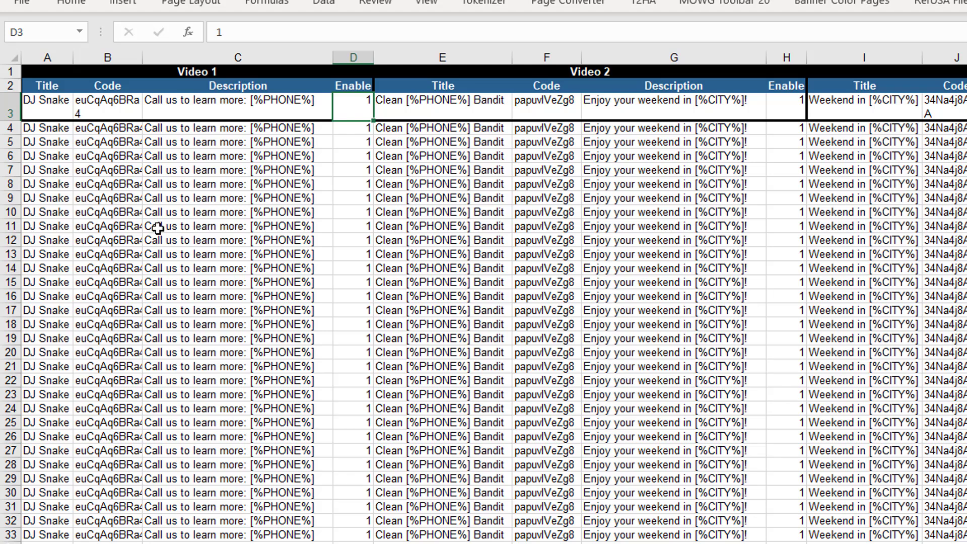
left_click(112, 109)
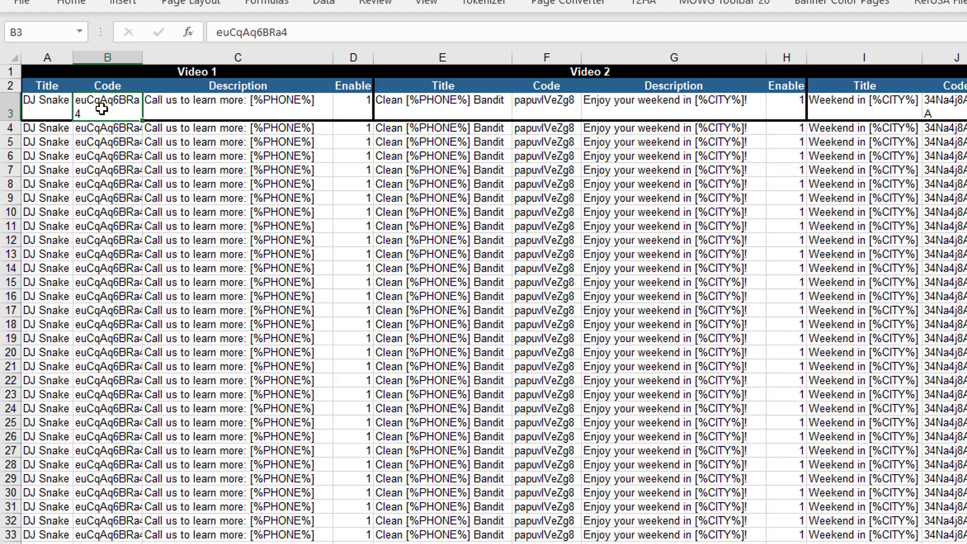
left_click(38, 106)
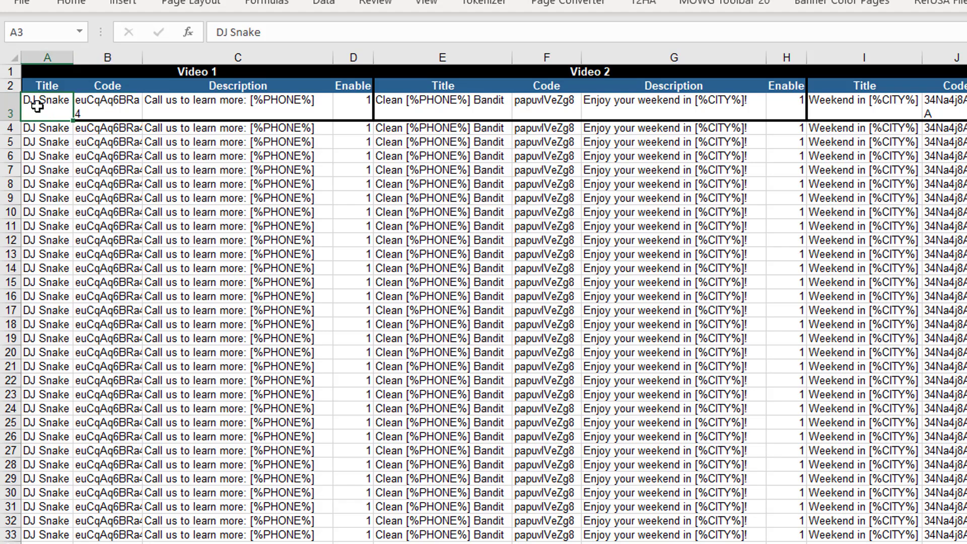
left_click(205, 102)
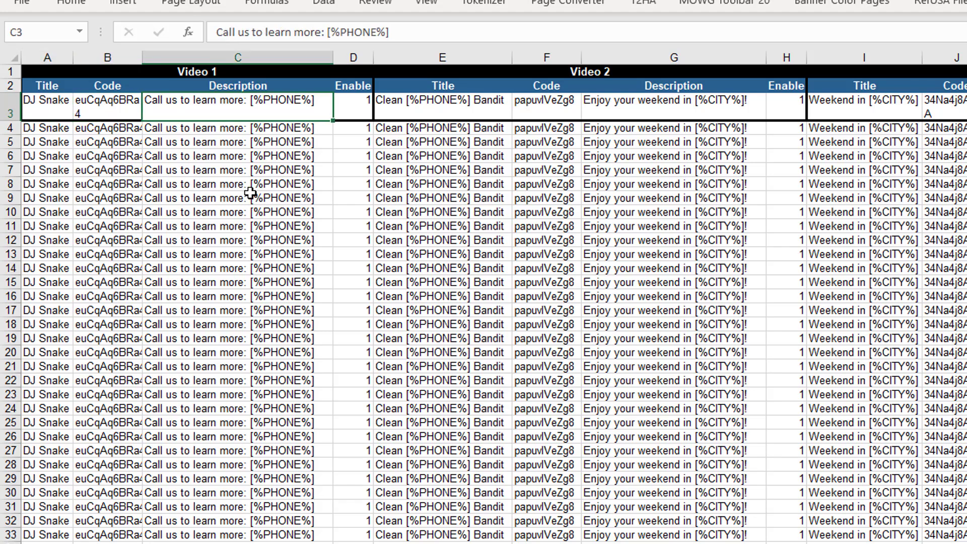
left_click(38, 102)
left_click(235, 105)
left_click(350, 106)
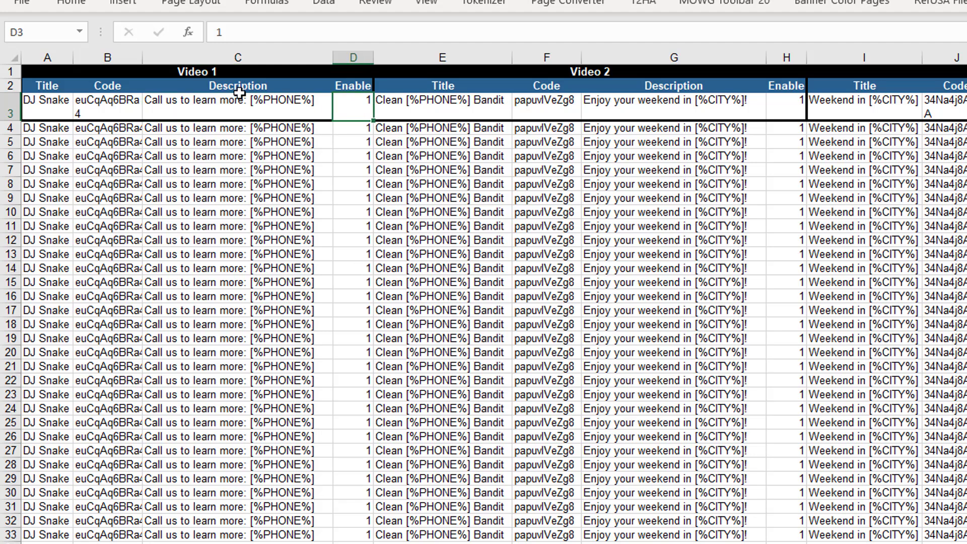
- Go through the Video 1, Video 2 and Video 3 group headings on the Videos sheet
left_click(265, 67)
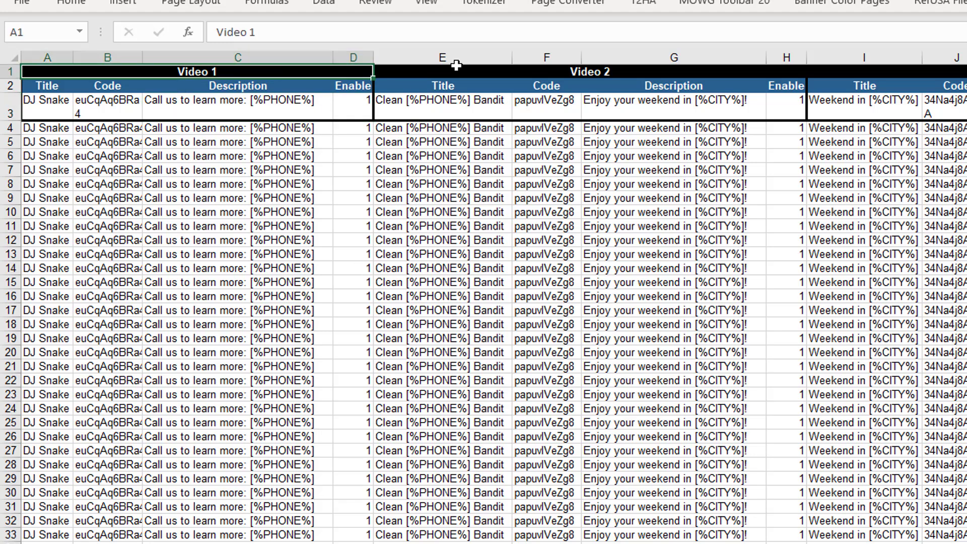
left_click(442, 75)
left_click(887, 71)
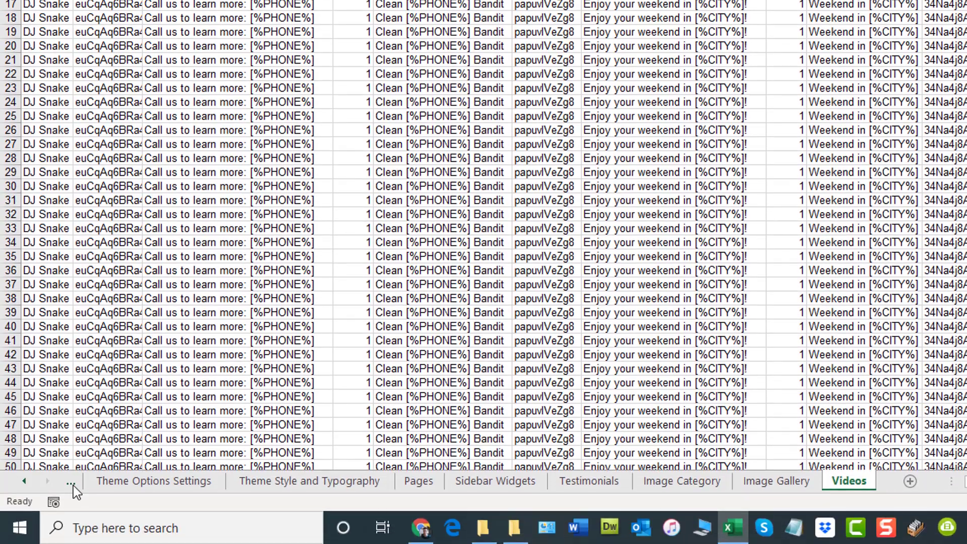
- Return to the start of the sheet list and review the General Settings, Pages and Sidebar Widgets sheets
left_click(21, 483)
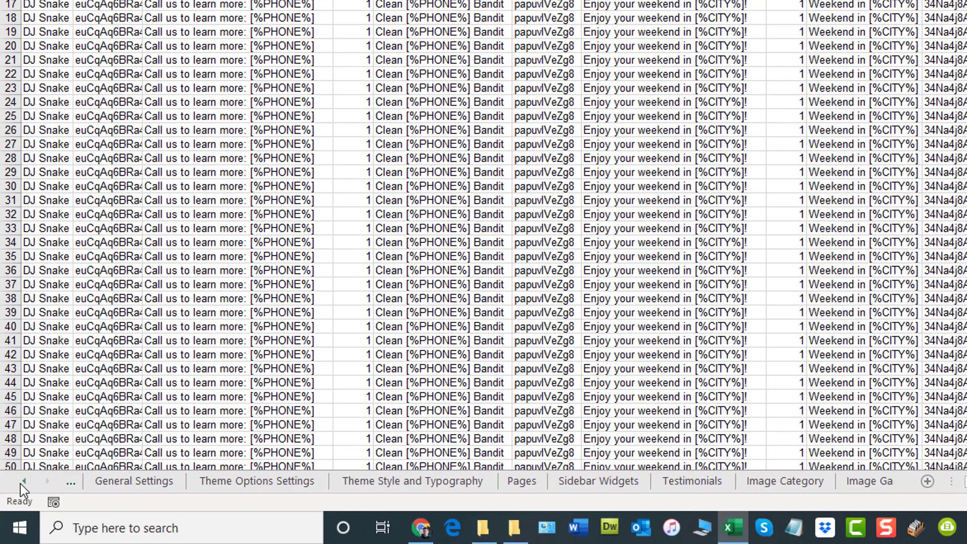
left_click(20, 483)
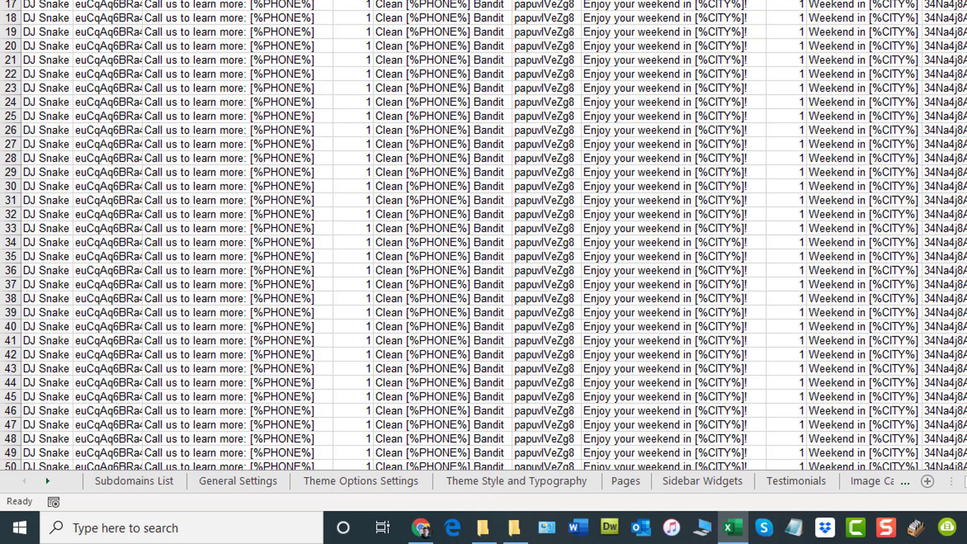
left_click(244, 482)
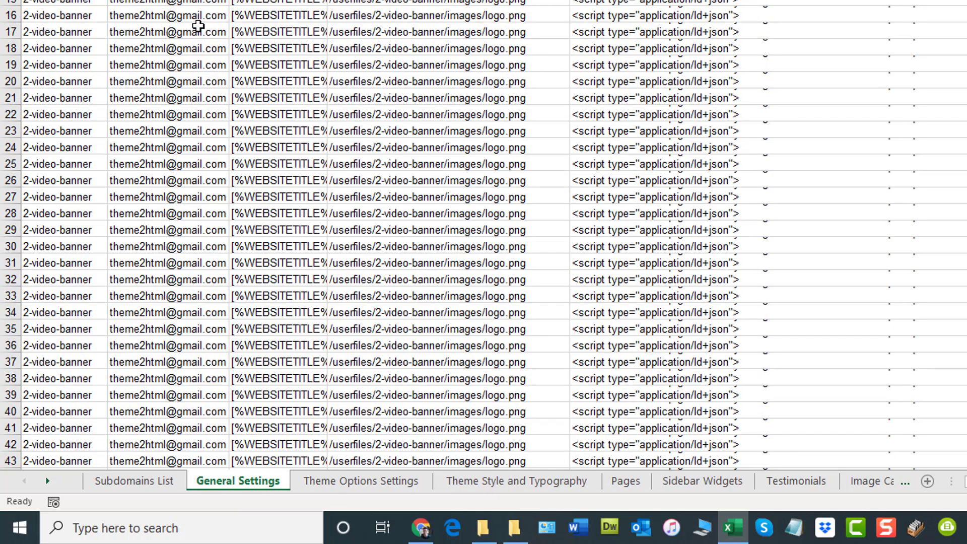
scroll(194, 147, "down", 5)
scroll(229, 354, "up", 5)
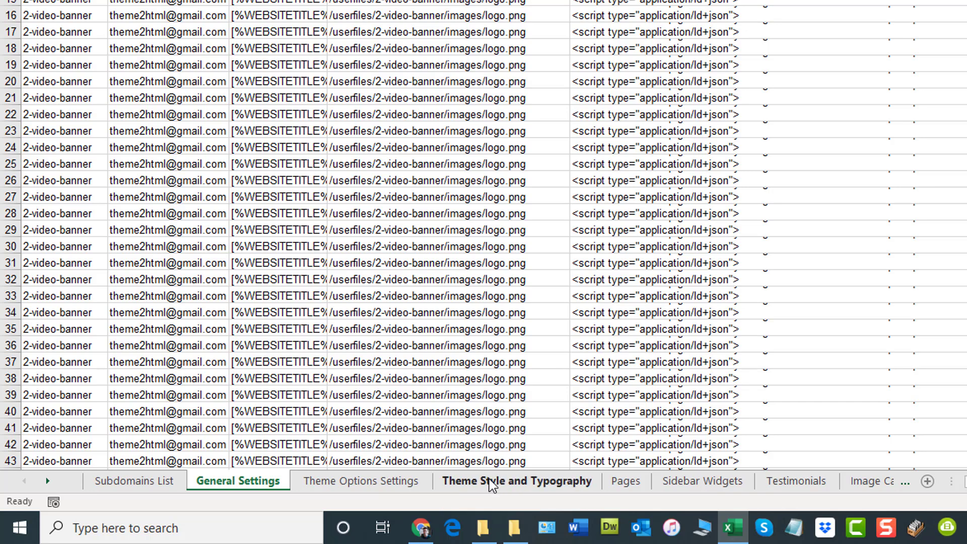
left_click(629, 482)
left_click(701, 487)
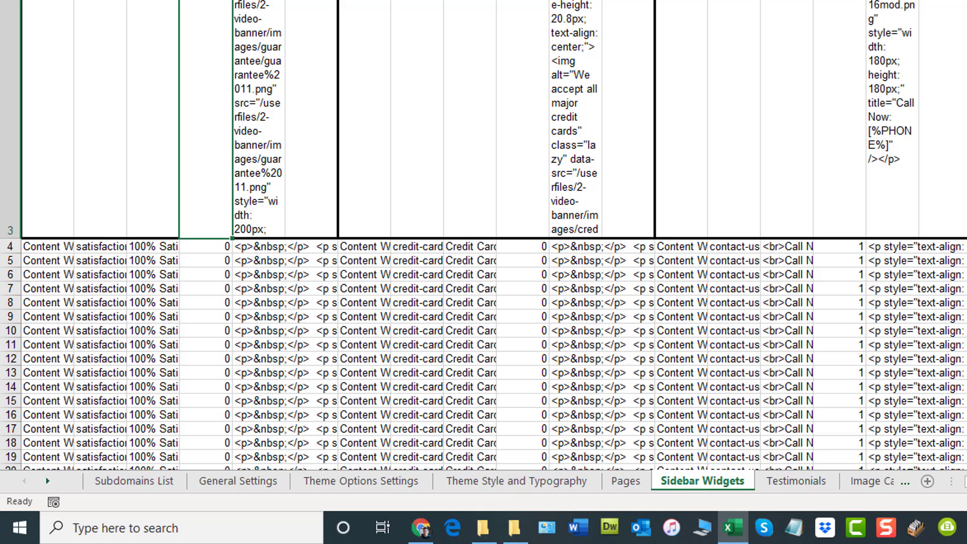
- Close Master-FeedFile-GDR-NO-GV.xlsx with its changes saved, and open the Master-GDR-GV-only.xlsx workbook from its folder
key("ctrl+w")
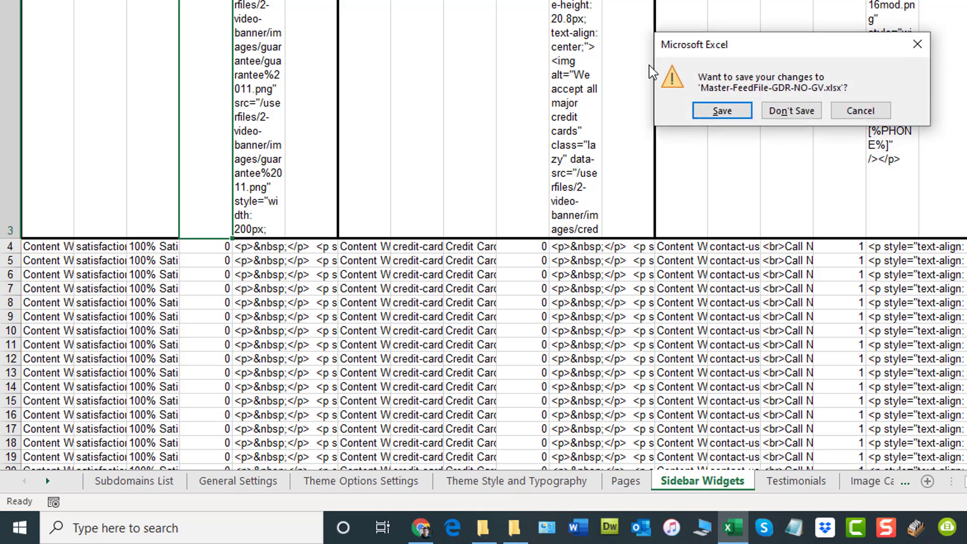
left_click(721, 110)
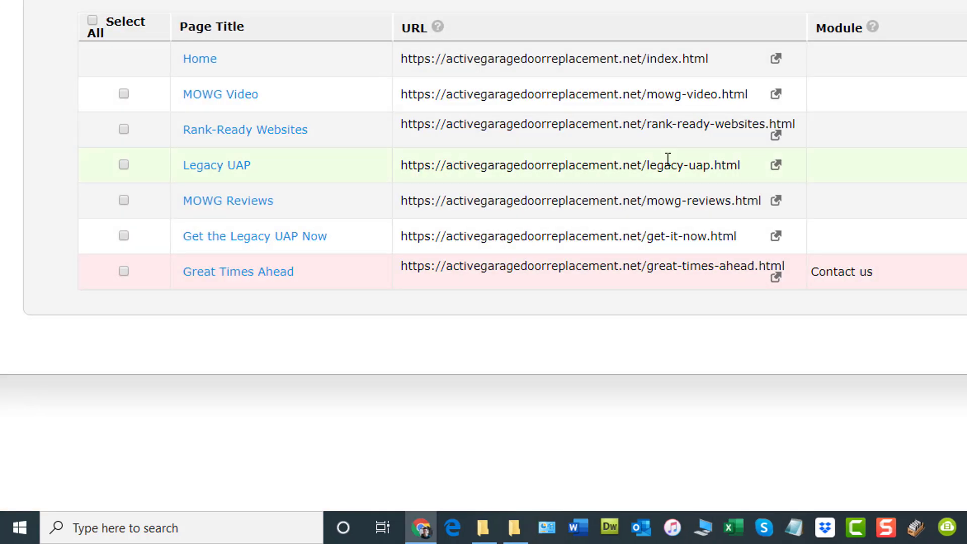
left_click(467, 529)
left_click(495, 535)
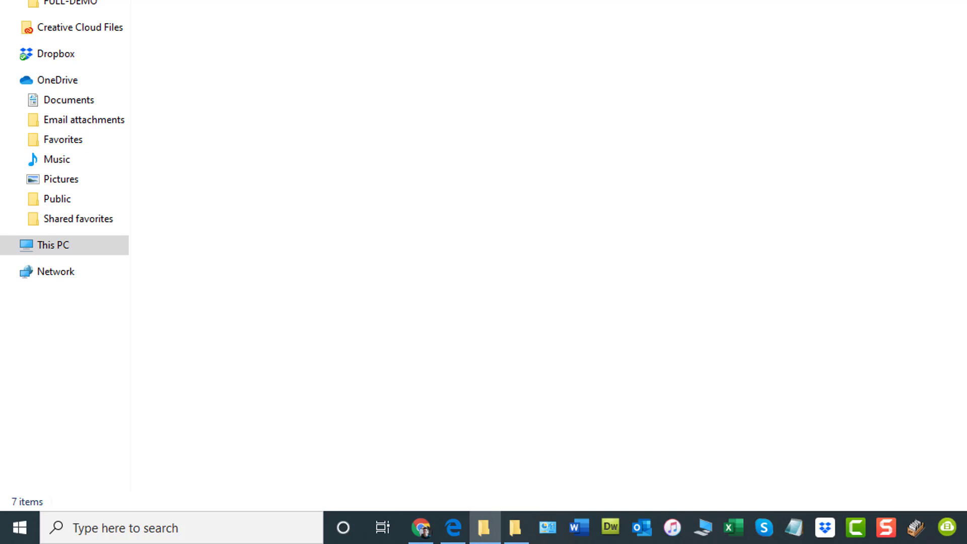
left_click(212, 1)
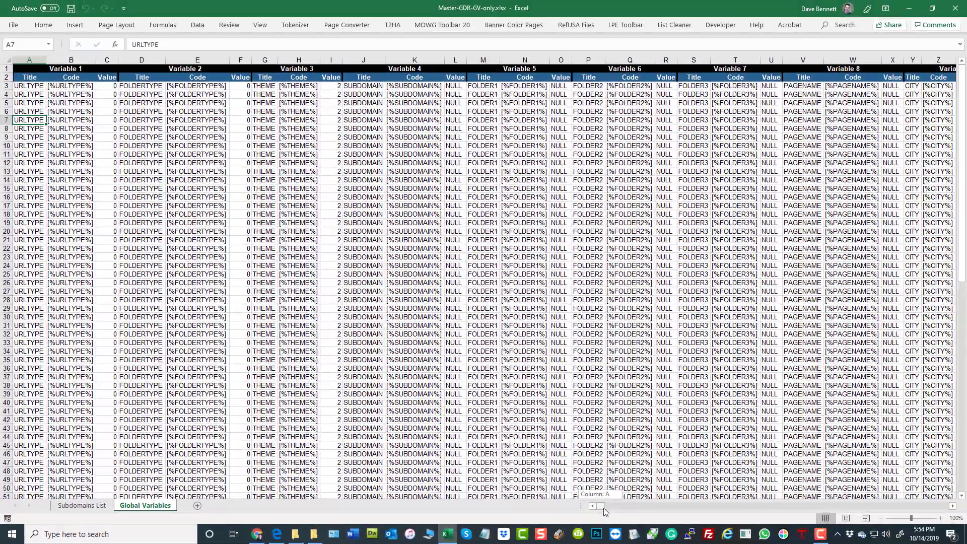
- Examine the Global Variables sheet through Variable 28, checking the code and value cells of the VIDEO variable in row 3
left_click_drag(606, 512, 619, 512)
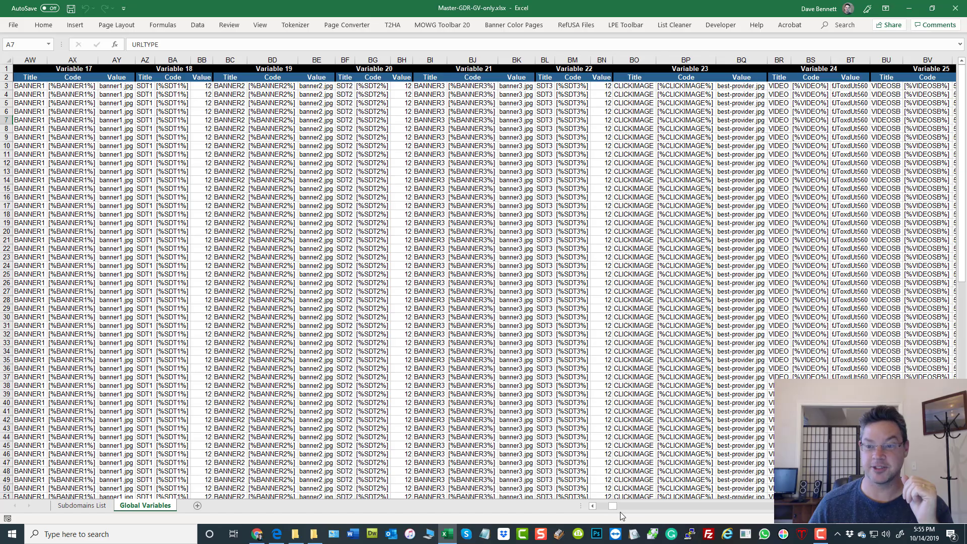
left_click(812, 86)
left_click(853, 87)
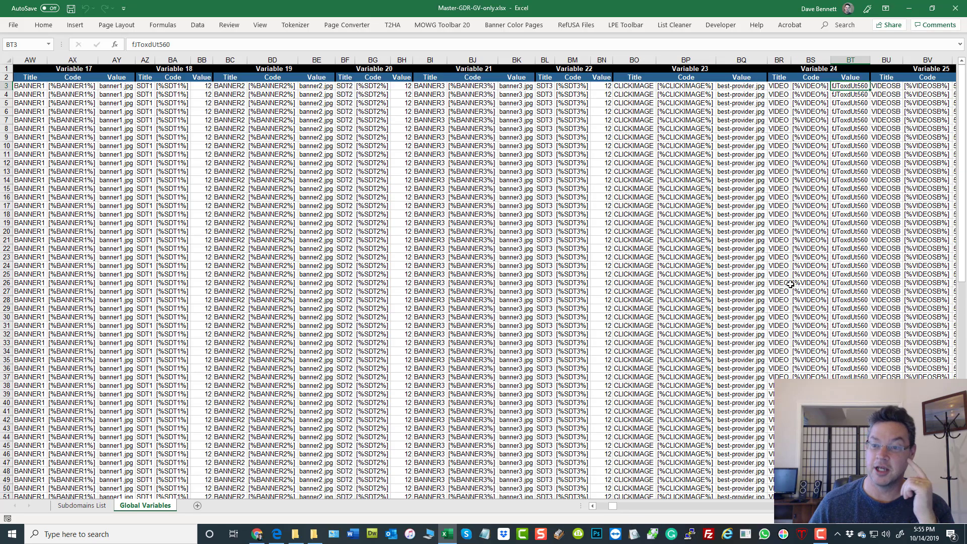
left_click_drag(613, 506, 618, 506)
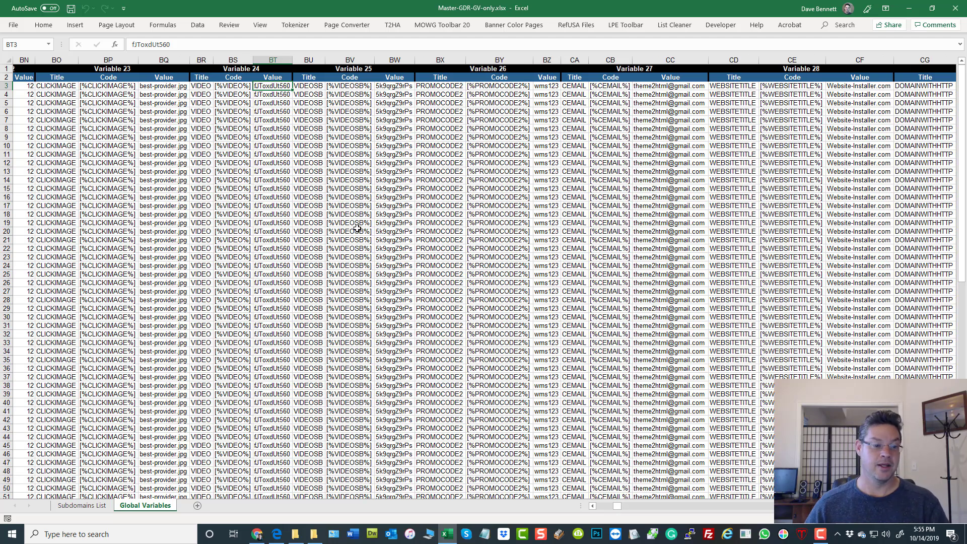
- Highlight rows 3 and 4 of the Global Variables sheet to inspect the variable set for each website
left_click(11, 87)
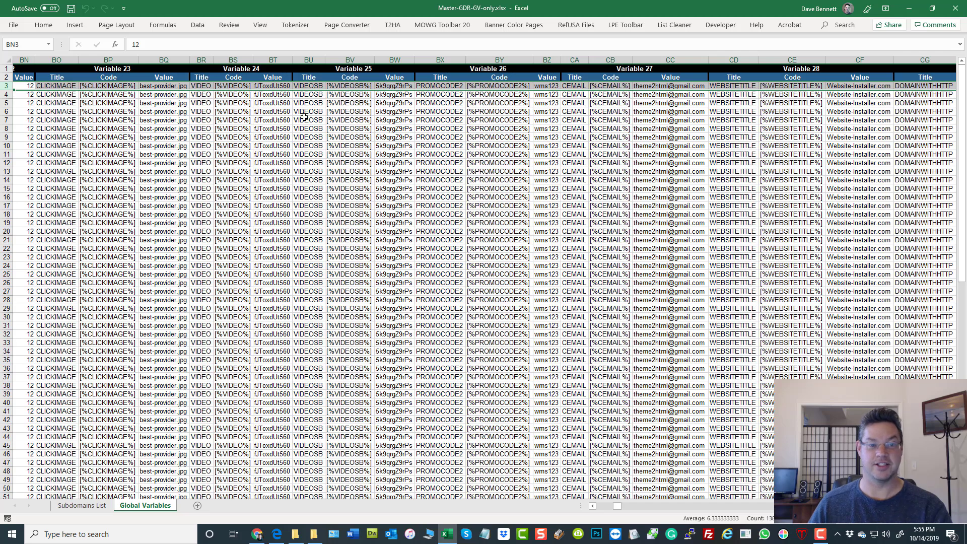
left_click(723, 146)
right_click(724, 146)
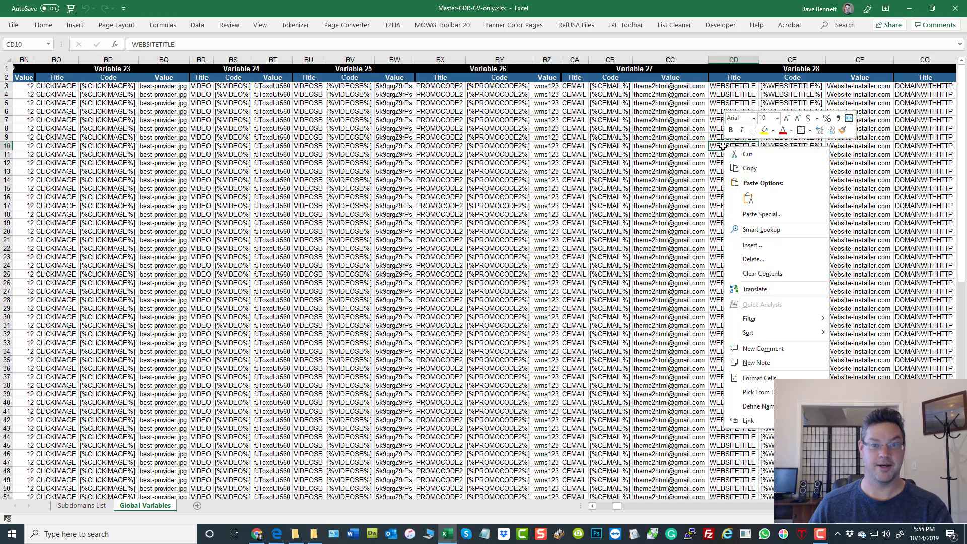
key("Escape")
left_click(5, 85)
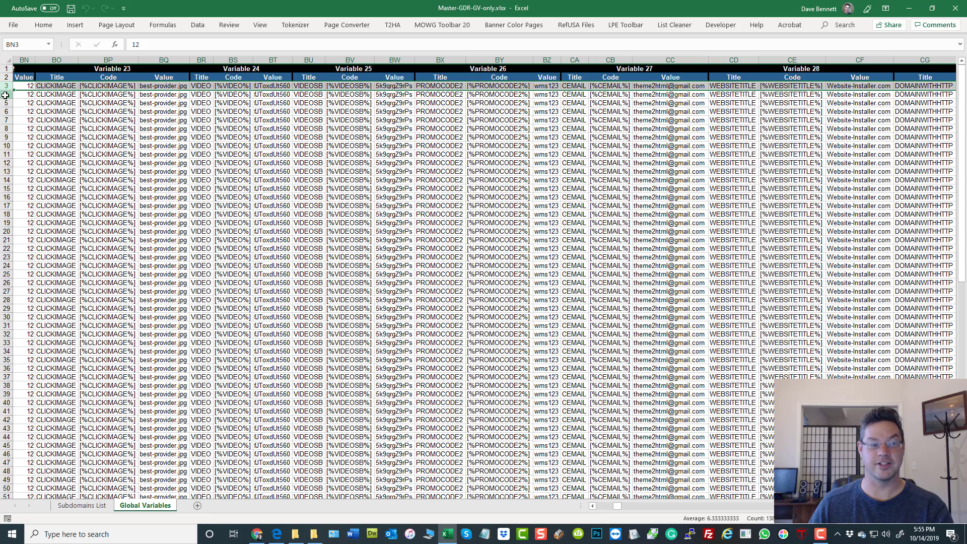
left_click(6, 94)
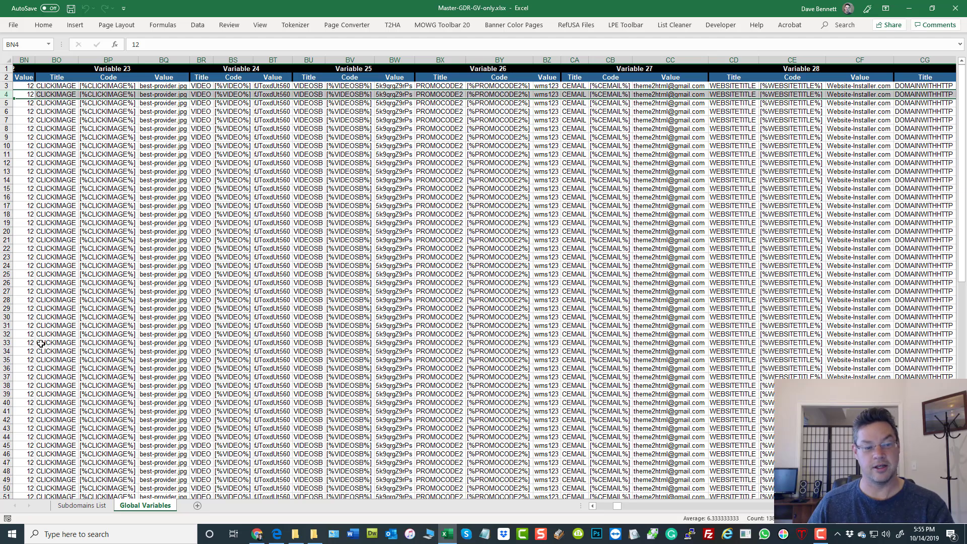
- Look over the rows below the Global Variables headers and select the Variable 23 heading
scroll(249, 368, "down", 2)
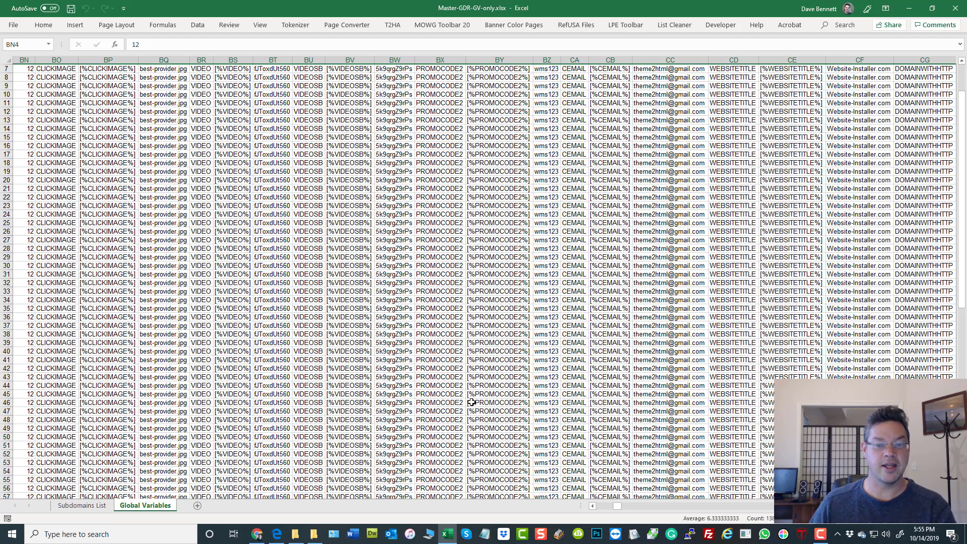
scroll(483, 406, "up", 2)
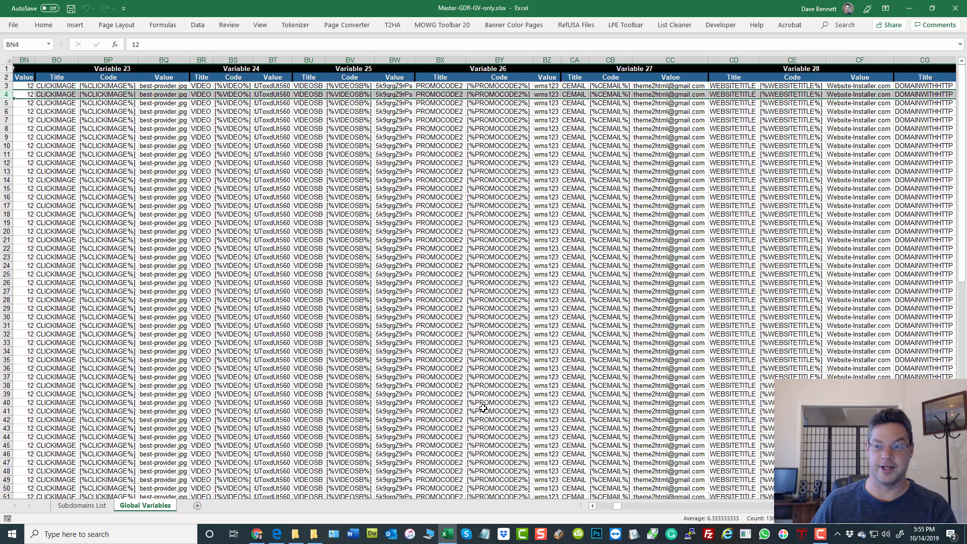
left_click(57, 69)
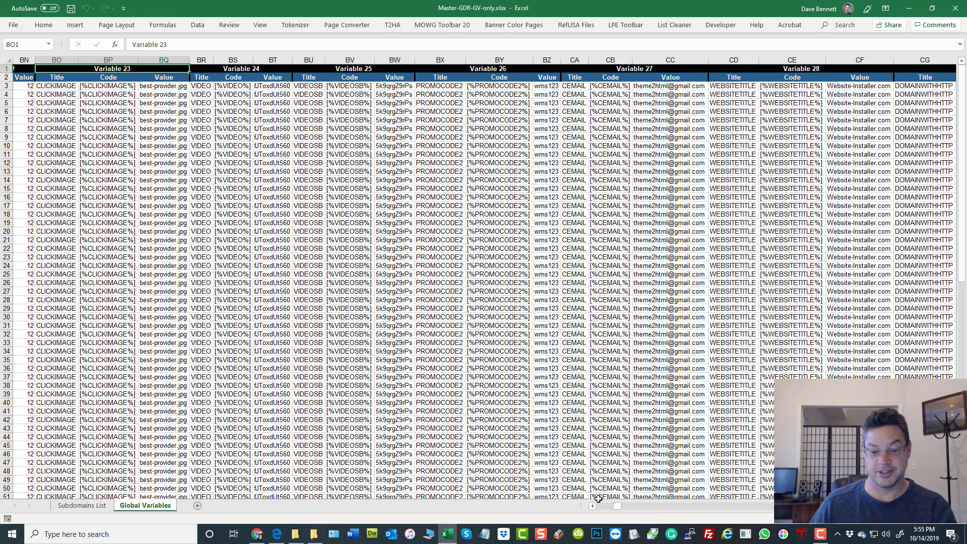
- Return to the start of the Global Variables sheet and highlight the columns of Variable 1 through Variable 8
left_click_drag(618, 507, 563, 510)
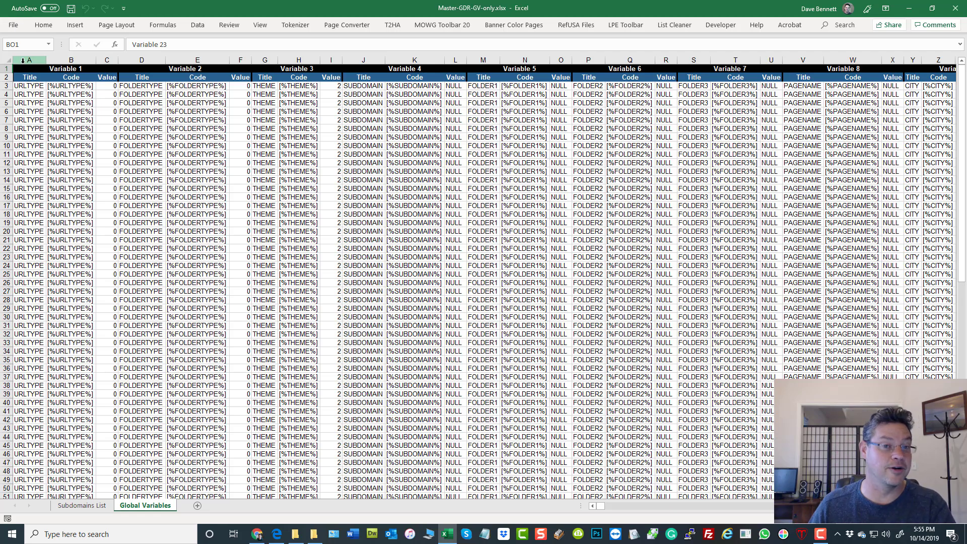
left_click_drag(23, 60, 900, 69)
left_click(891, 59)
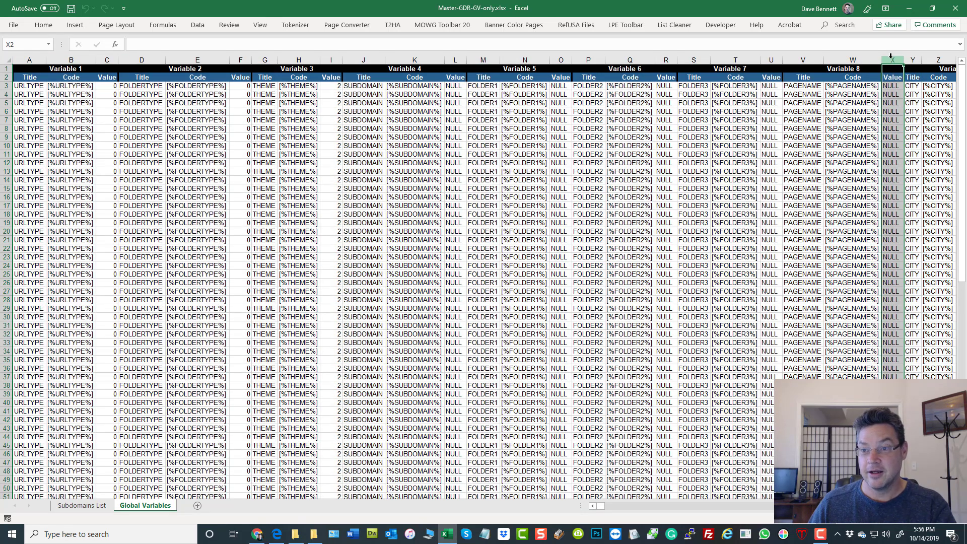
key("Up")
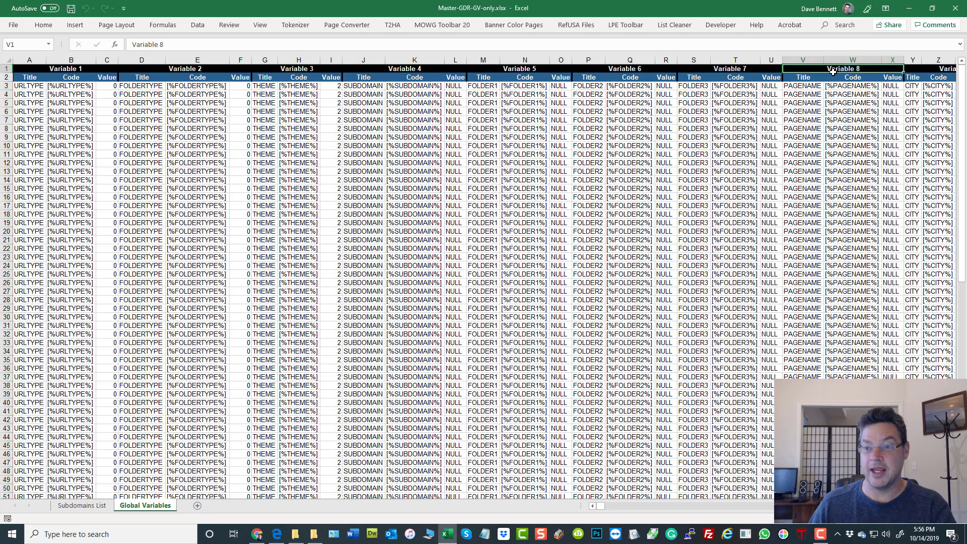
left_click_drag(889, 57, 30, 60)
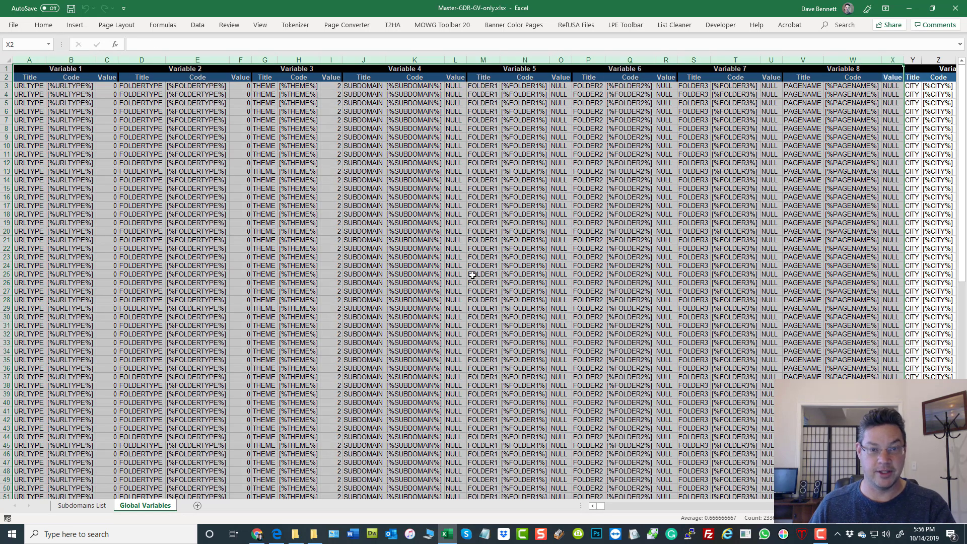
- Highlight the THEME values in rows 3 to 23, and review the columns from Variable 9 through Variable 14
left_click(331, 90)
left_click_drag(339, 229, 335, 257)
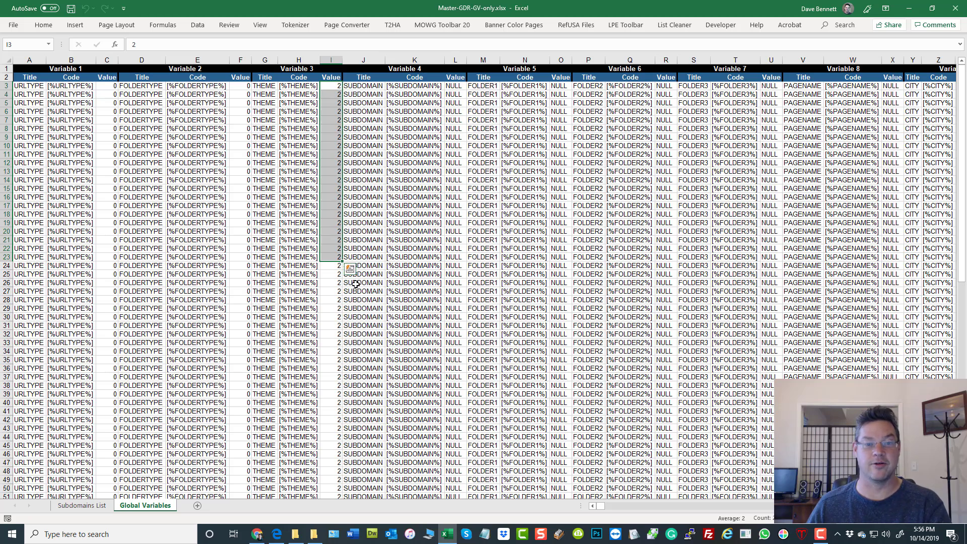
left_click(626, 174)
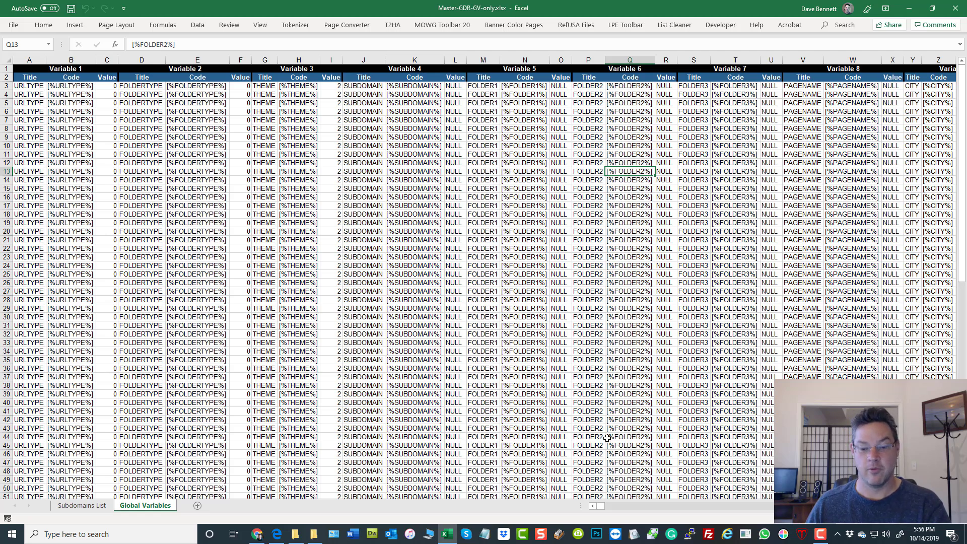
left_click_drag(600, 506, 606, 506)
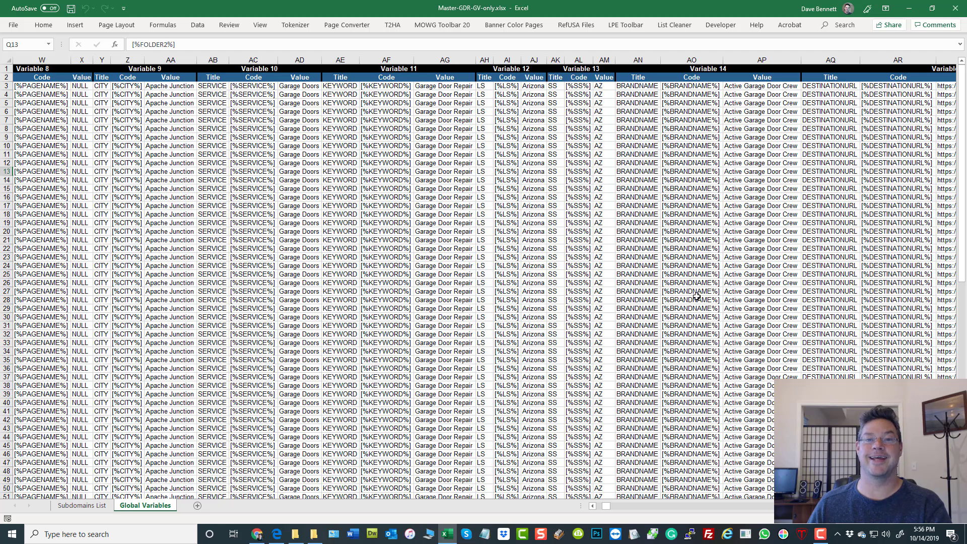
left_click_drag(608, 504, 586, 506)
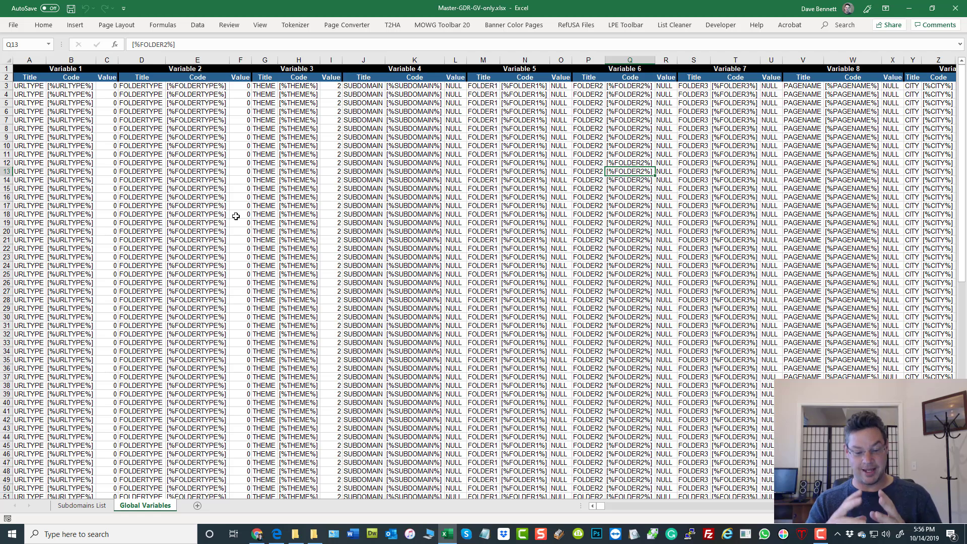